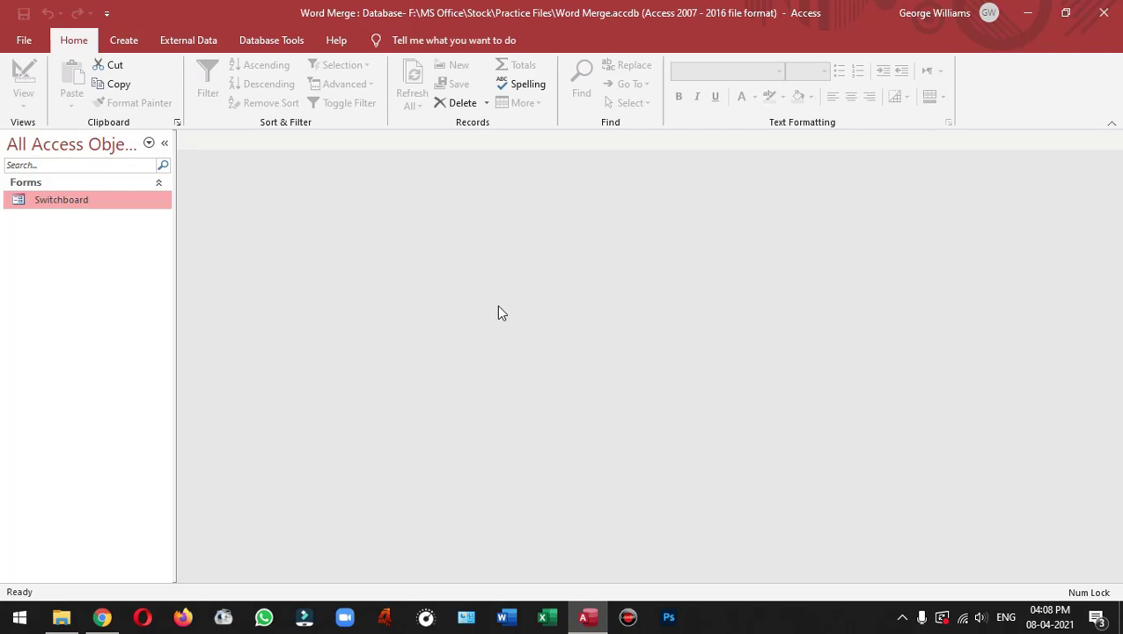
- Open the Switchboard form and view its Student Details and Course Details pages, returning to Main Page each time
double_click(132, 201)
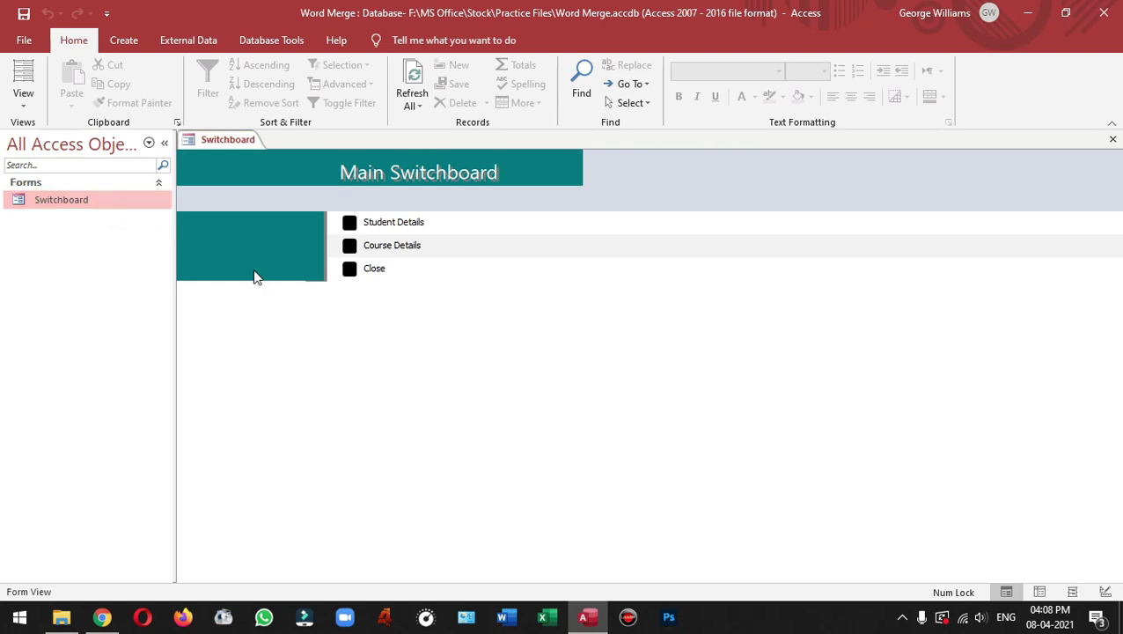
click(402, 222)
click(406, 291)
click(403, 245)
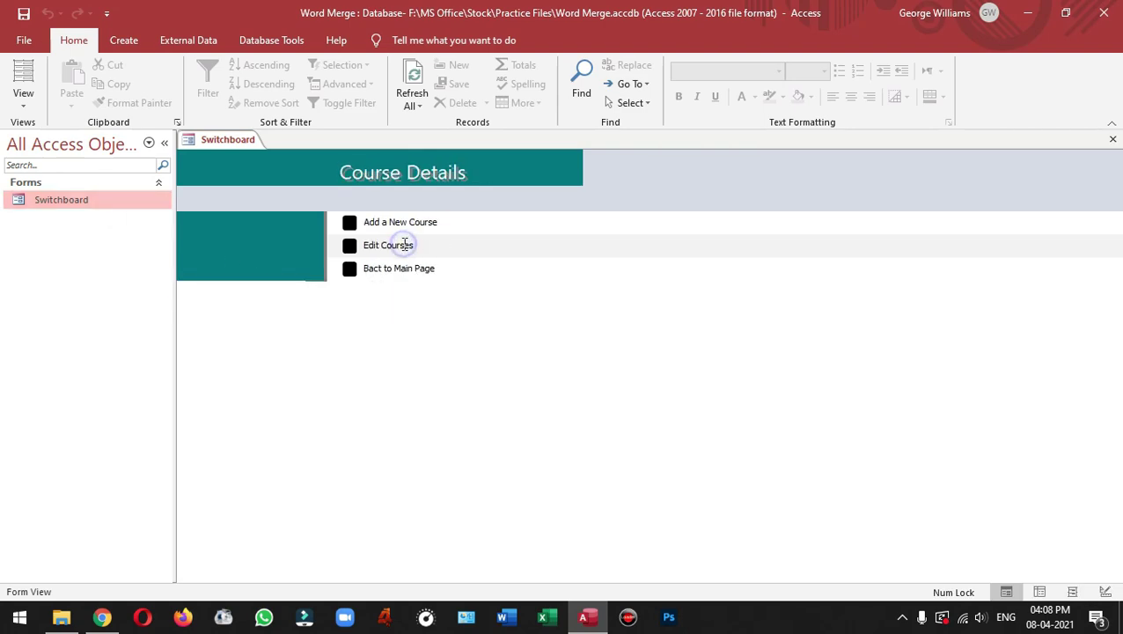
click(402, 269)
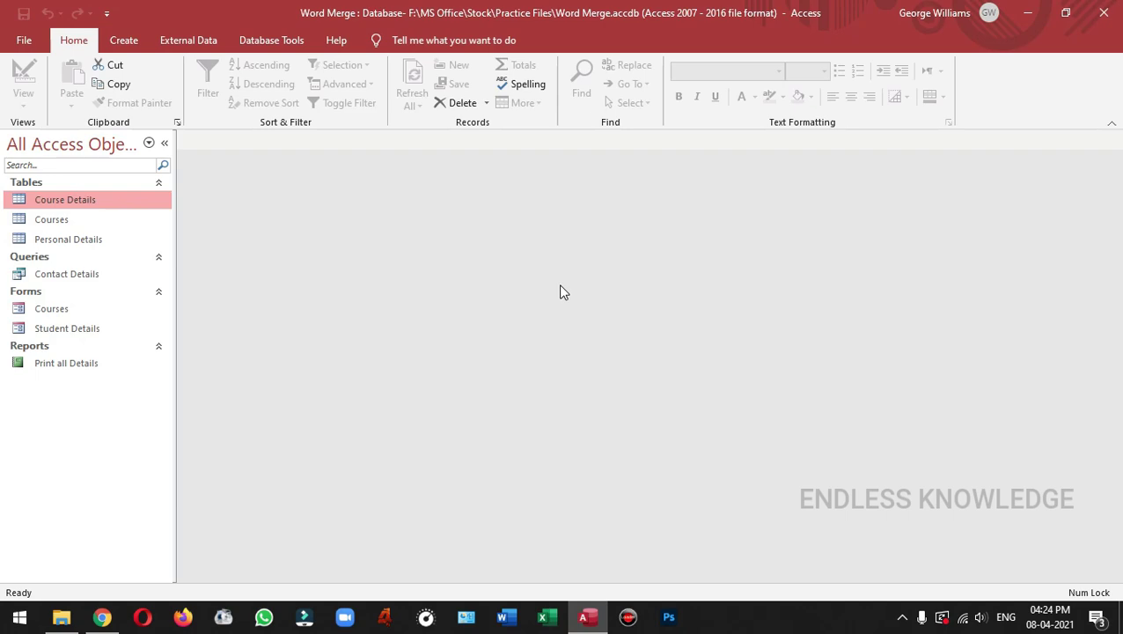
click(129, 41)
click(187, 41)
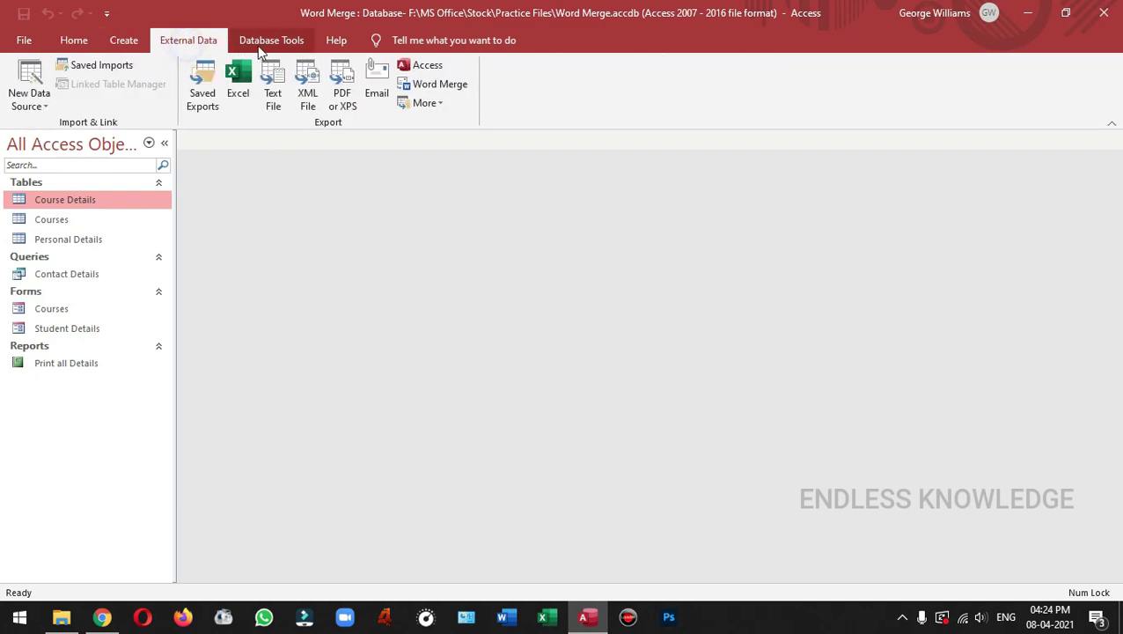
click(264, 41)
click(77, 41)
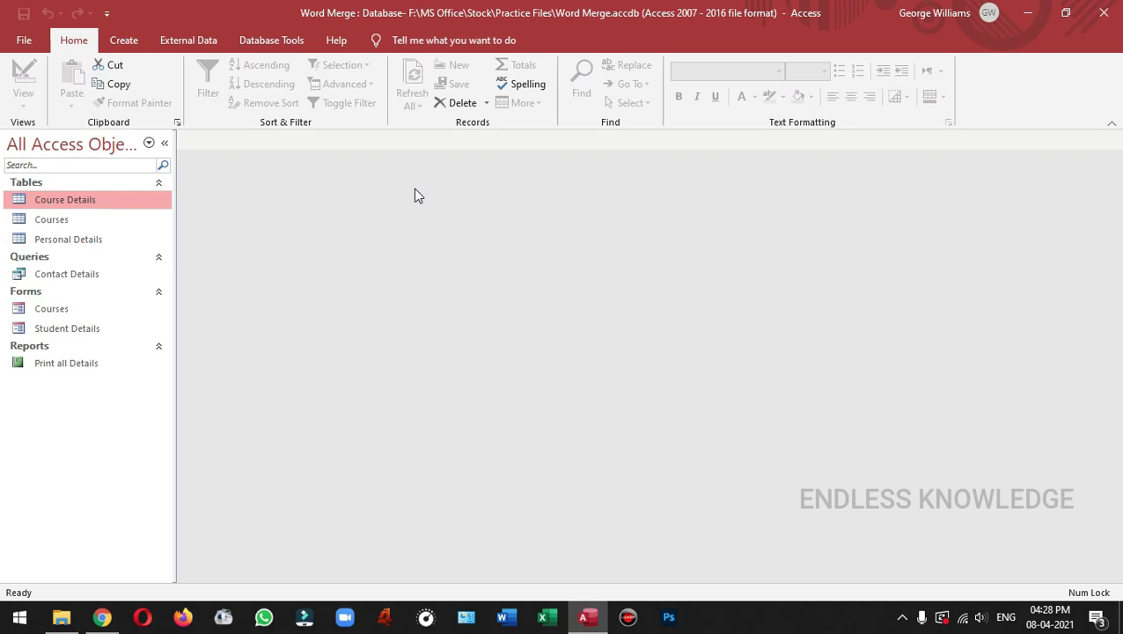
click(106, 12)
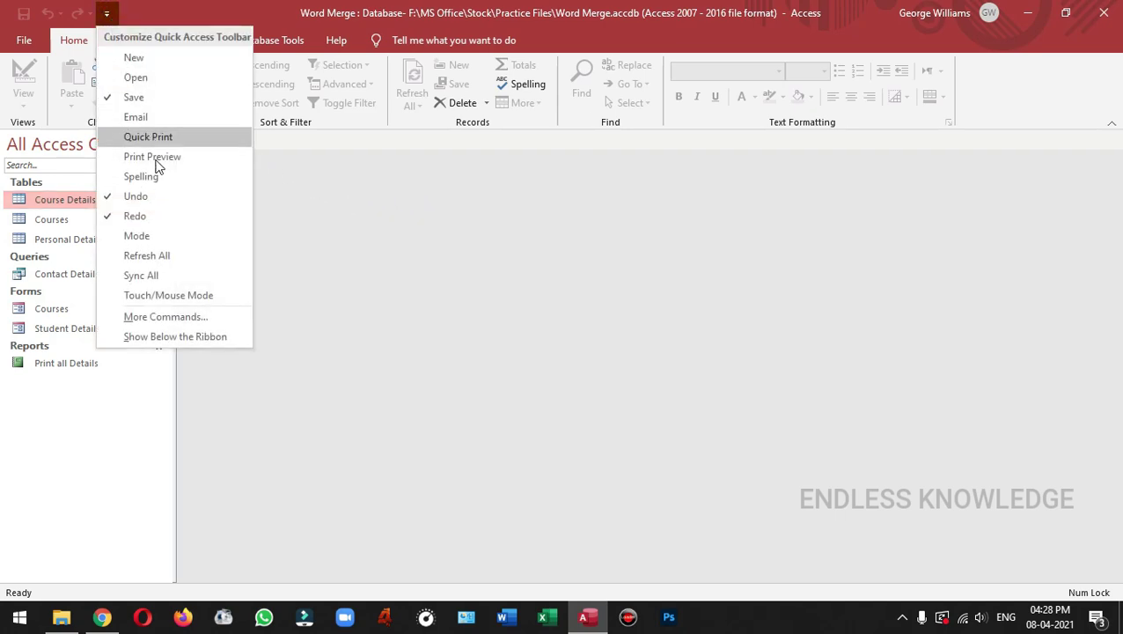
click(187, 317)
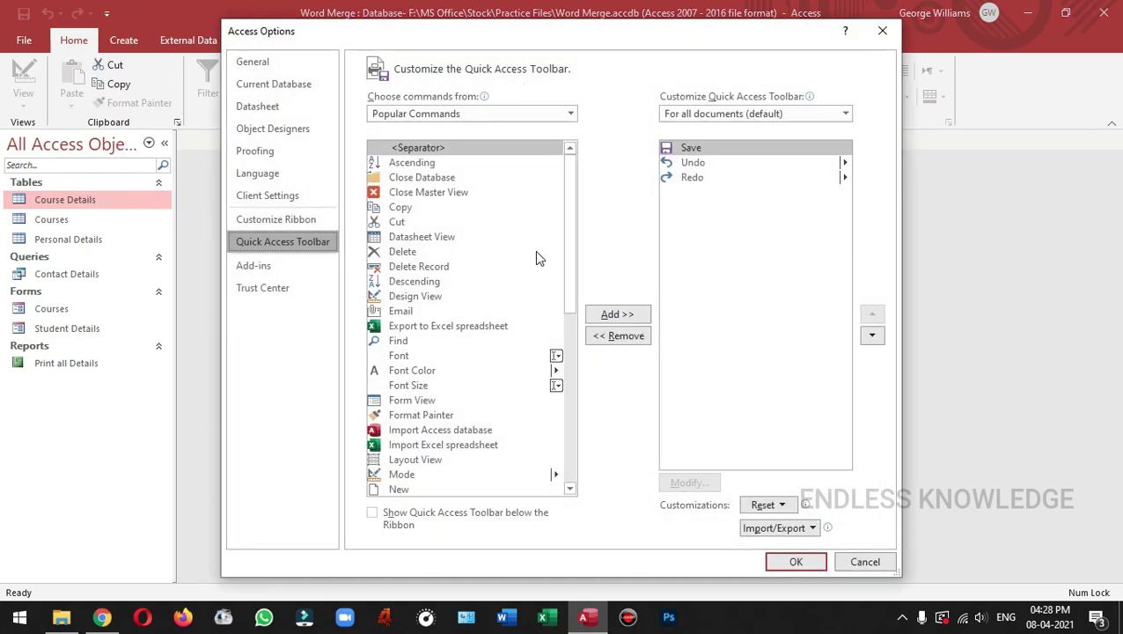
click(866, 562)
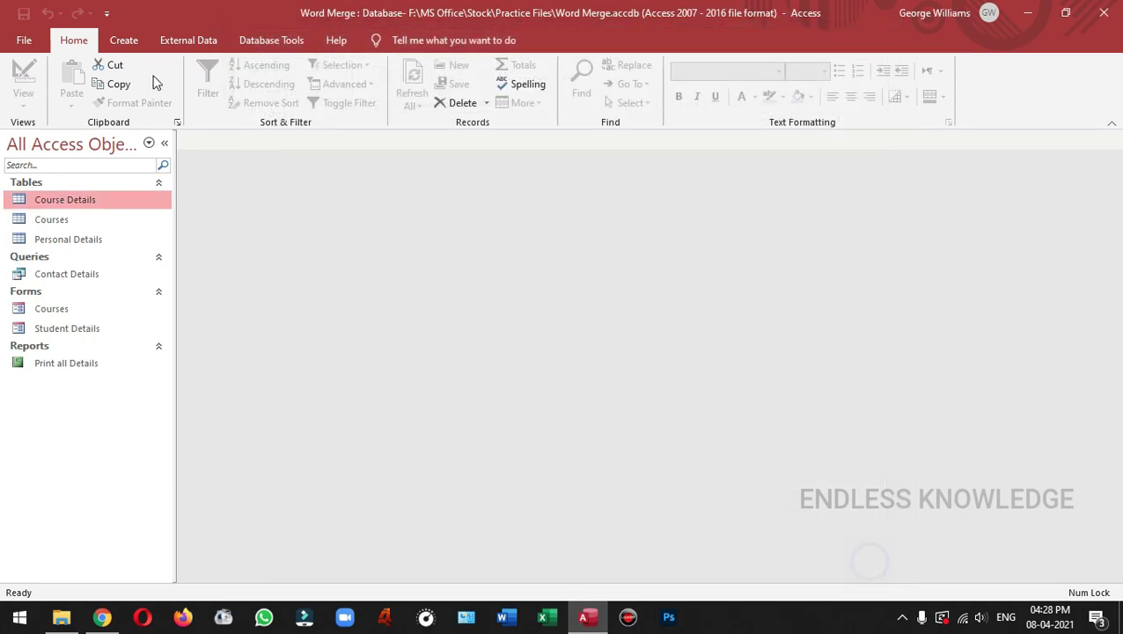
- In Customize the Ribbon, select Switchboard Manager from the All Commands list
right_click(123, 39)
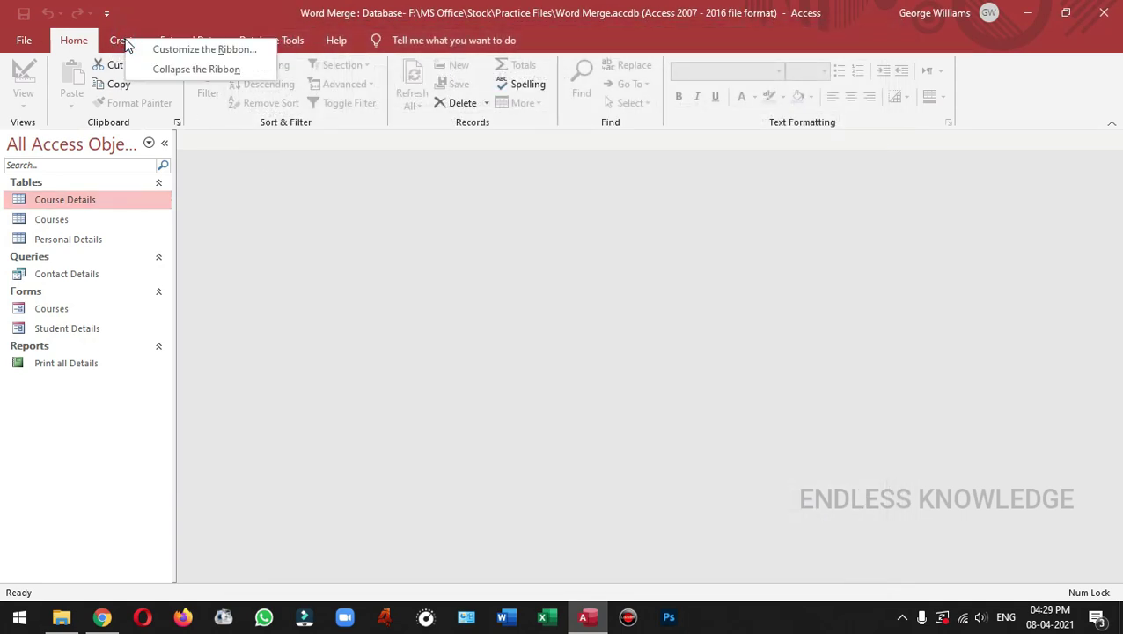
click(175, 51)
click(449, 115)
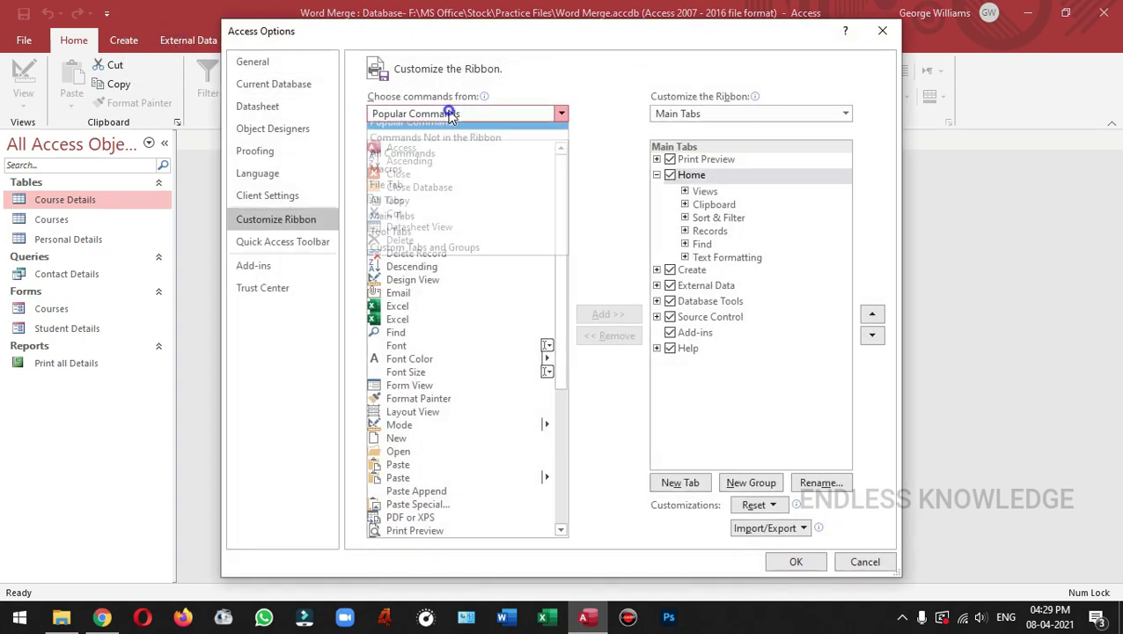
click(433, 162)
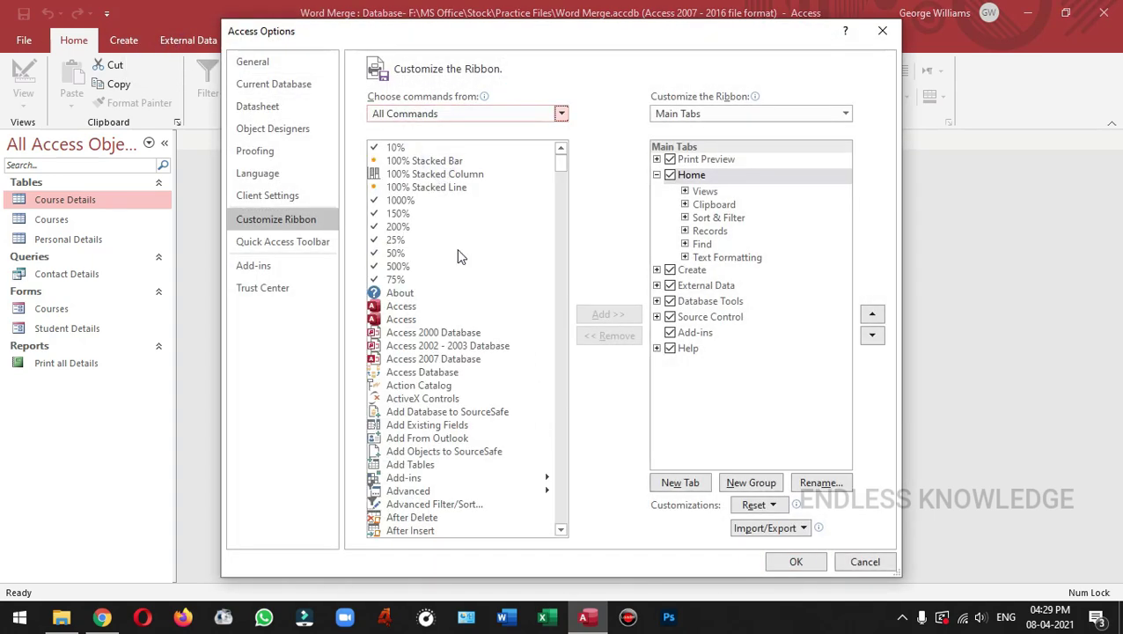
click(458, 254)
key(t)
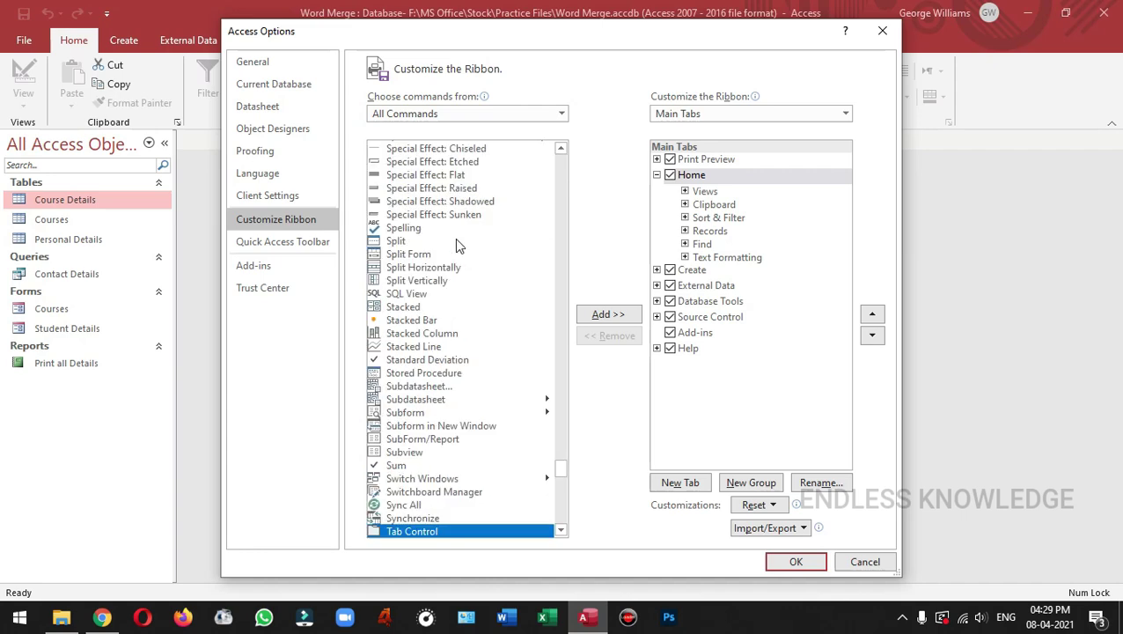
scroll(471, 299, down, 3)
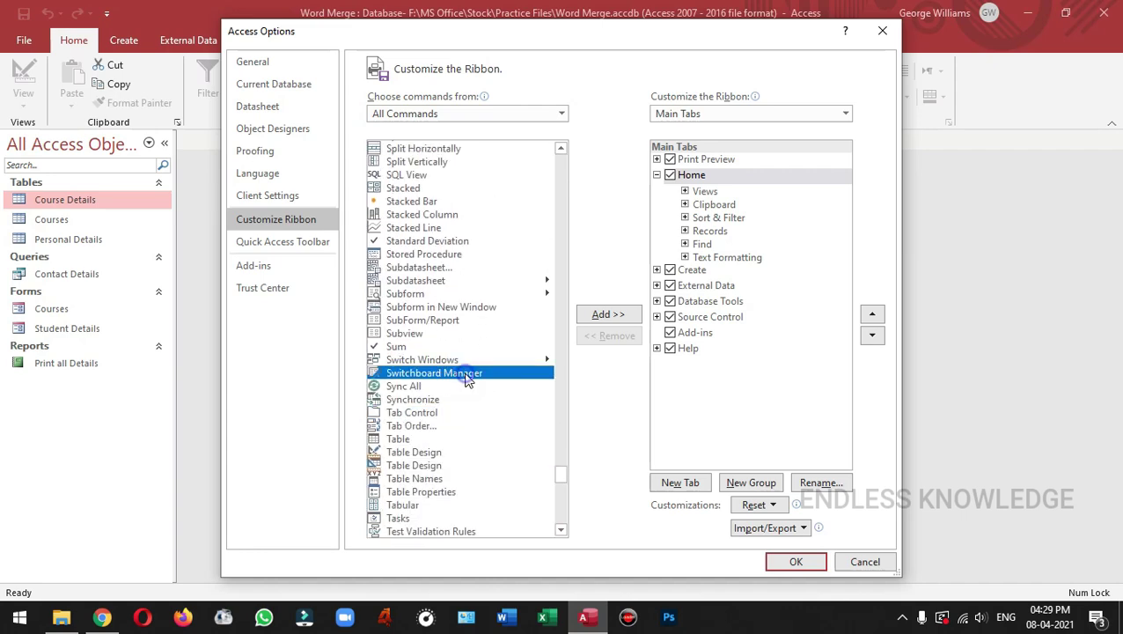
click(469, 375)
- Add a new custom group under the Create tab and rename it Switchboard
click(698, 271)
click(657, 271)
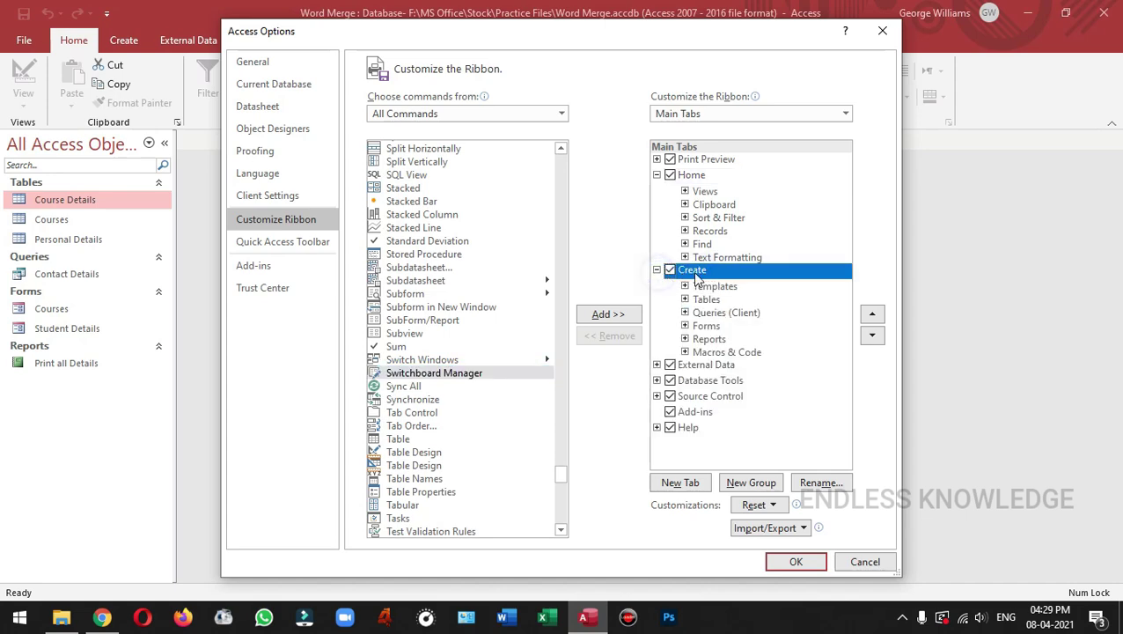
click(750, 483)
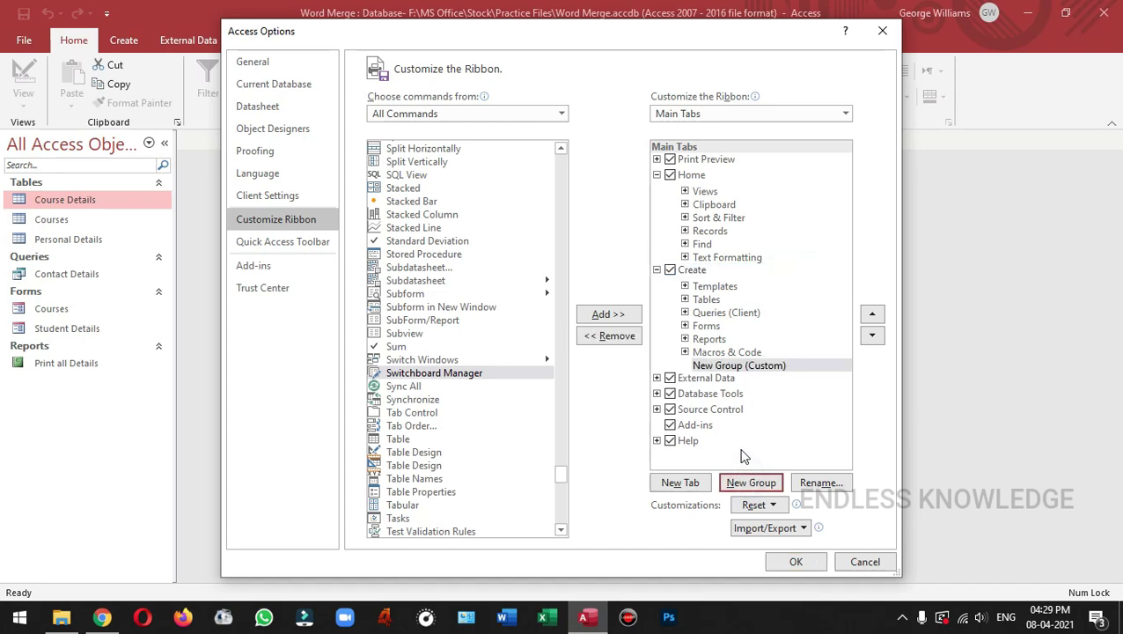
click(749, 366)
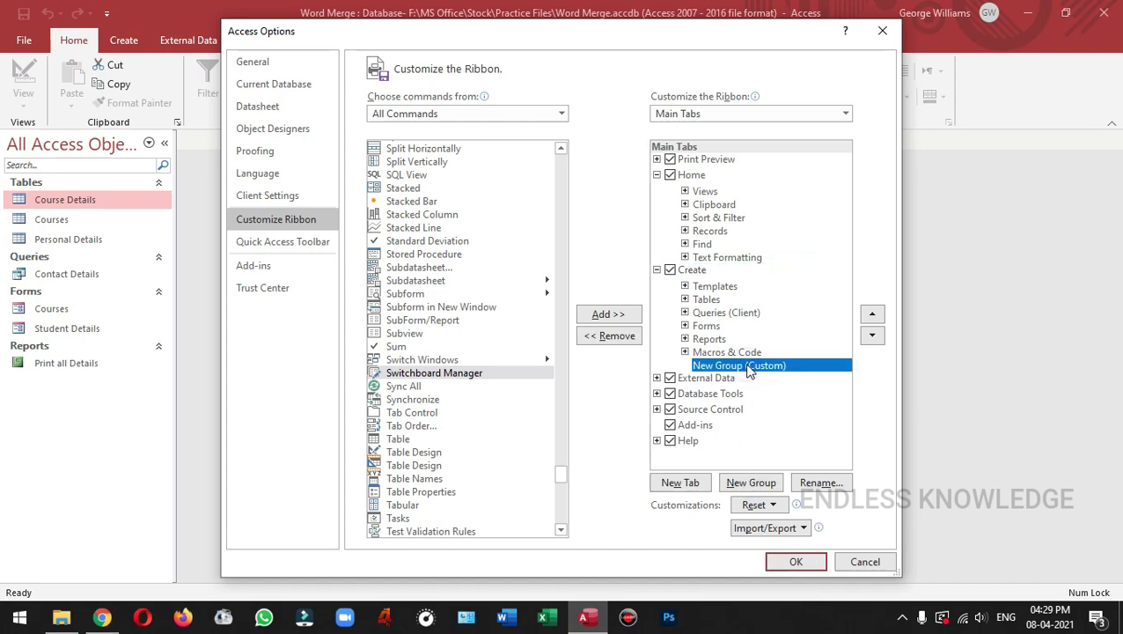
right_click(749, 367)
click(783, 429)
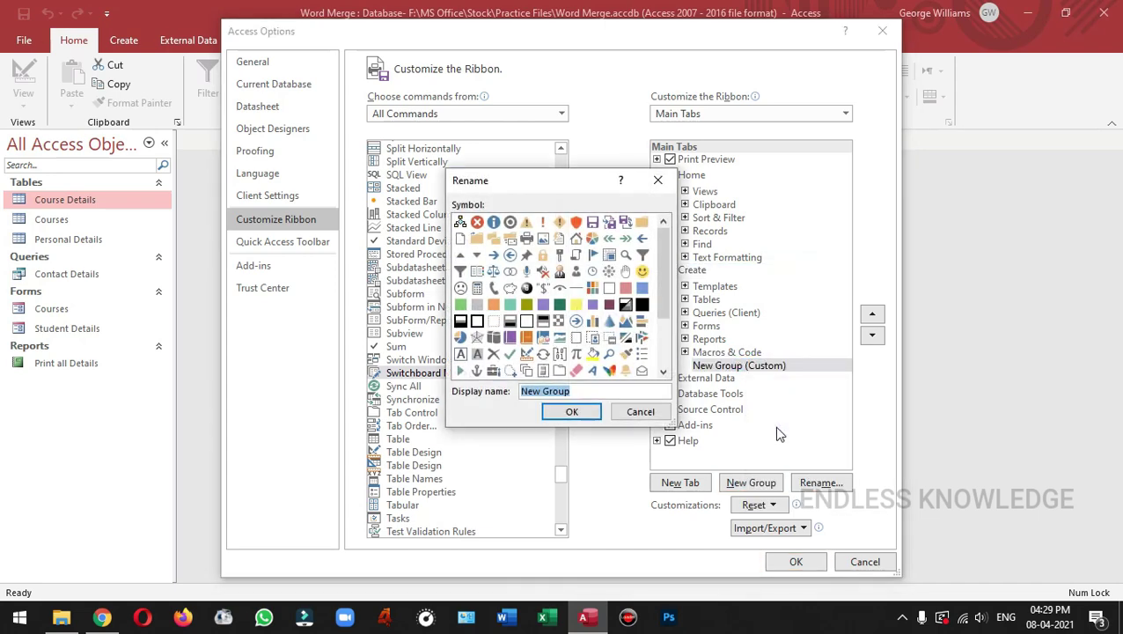
text(Switchboard)
click(590, 411)
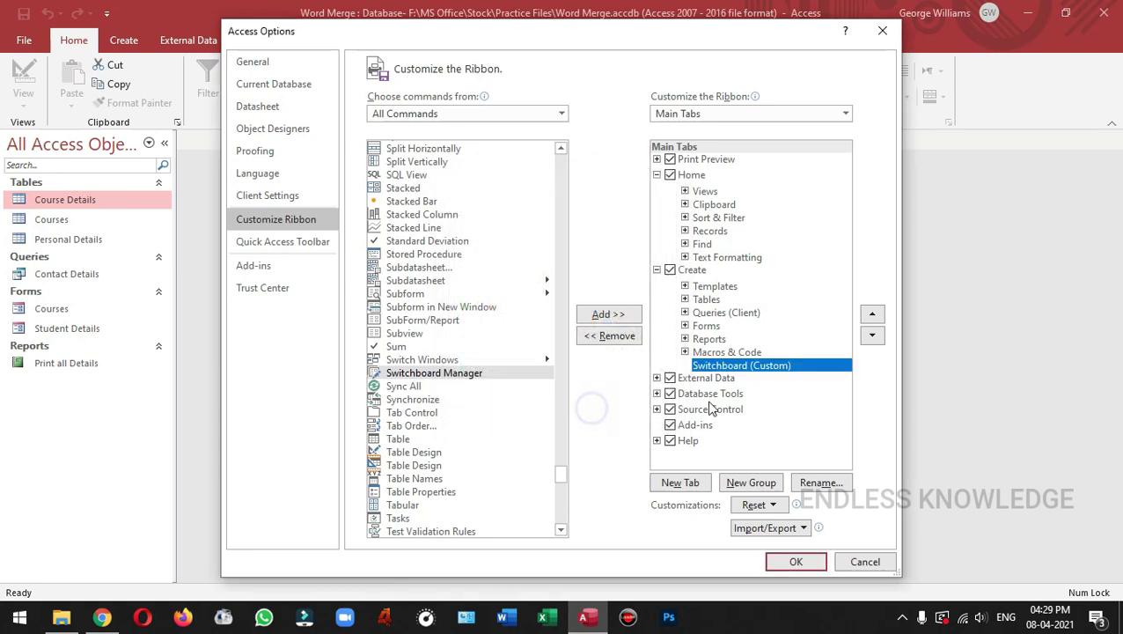
- Add Switchboard Manager to the Switchboard group and save the ribbon customization
click(462, 374)
click(598, 315)
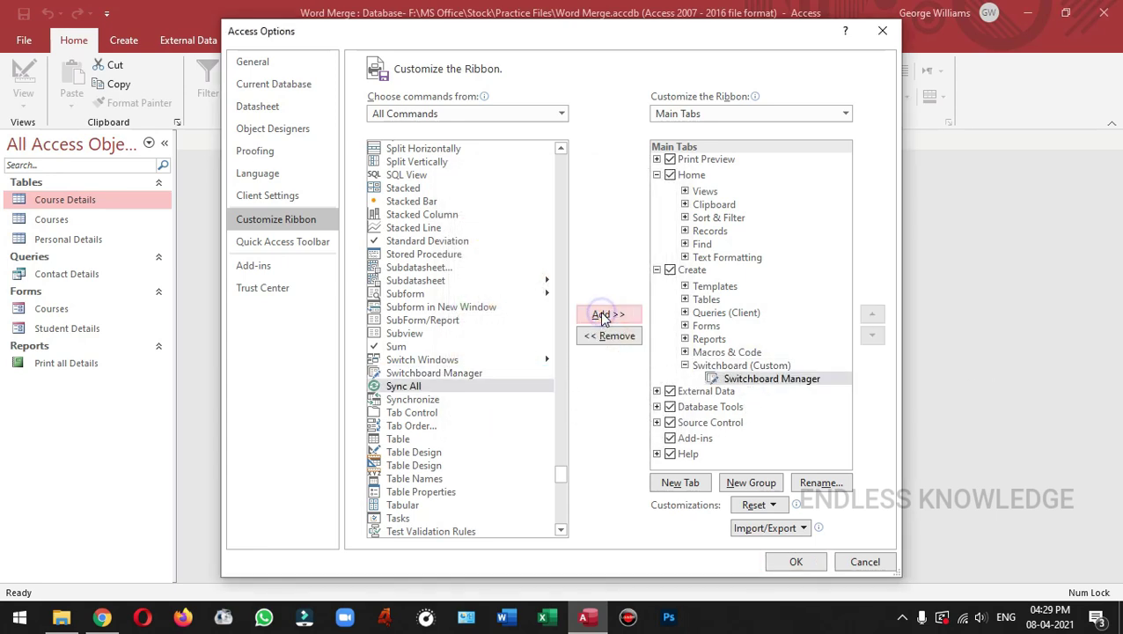
click(796, 562)
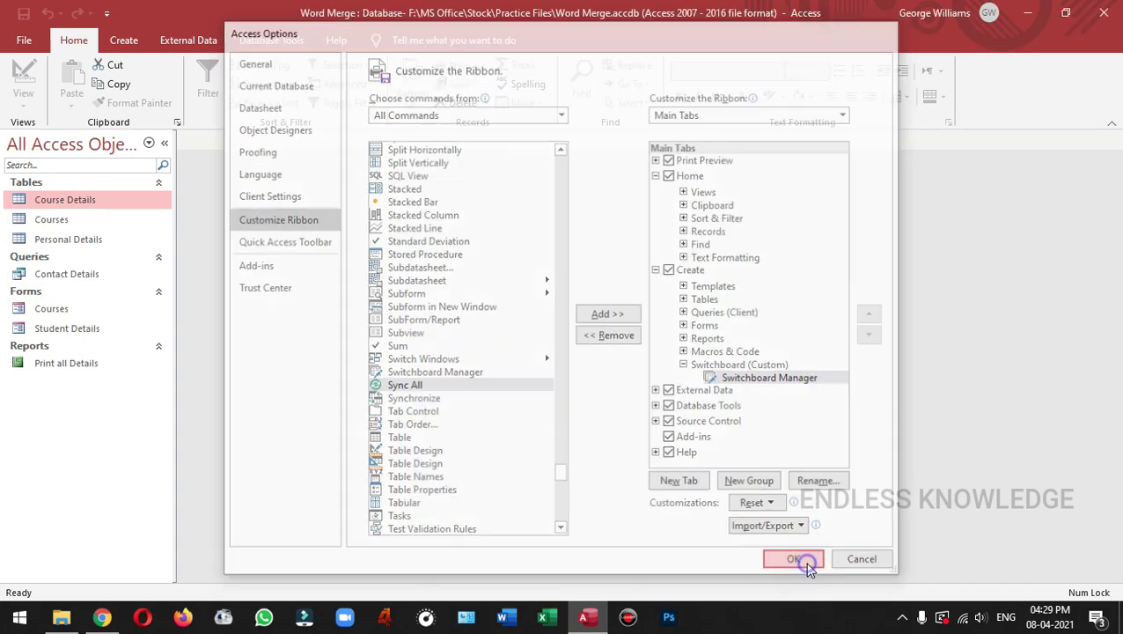
click(124, 40)
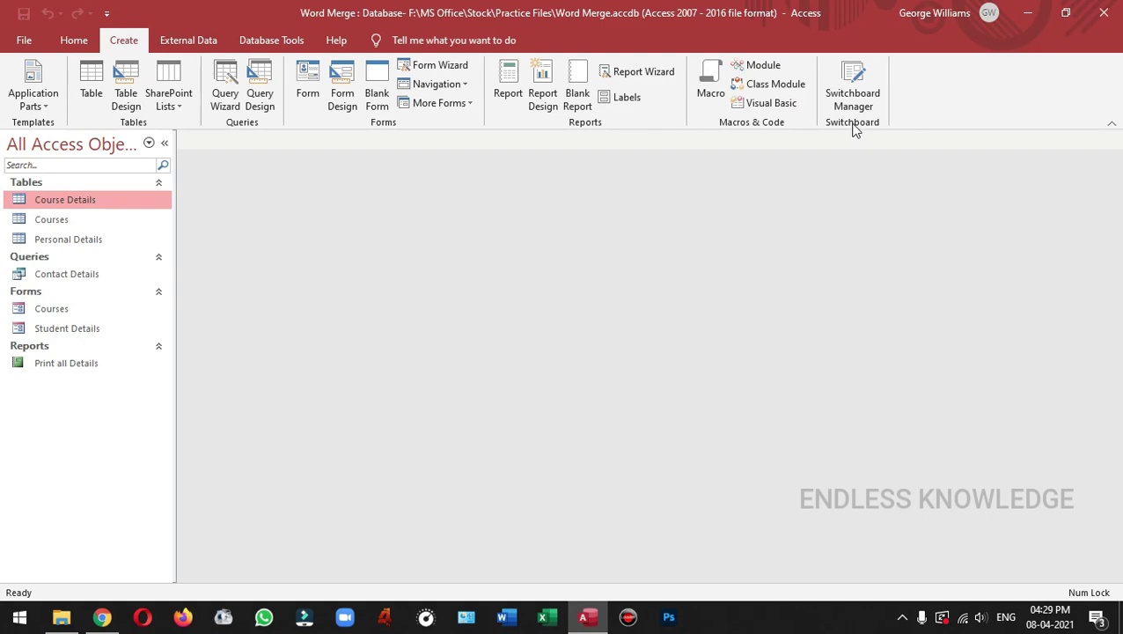
- Run Switchboard Manager, answer Yes to creating a new switchboard, then close the manager
click(876, 87)
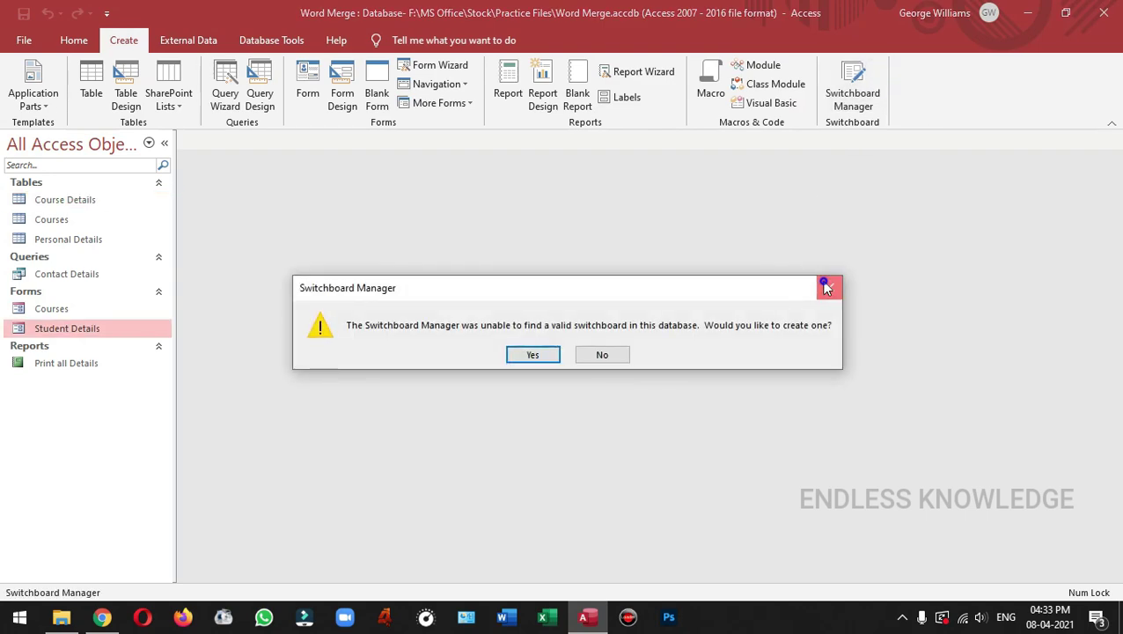
click(829, 287)
click(855, 88)
click(546, 357)
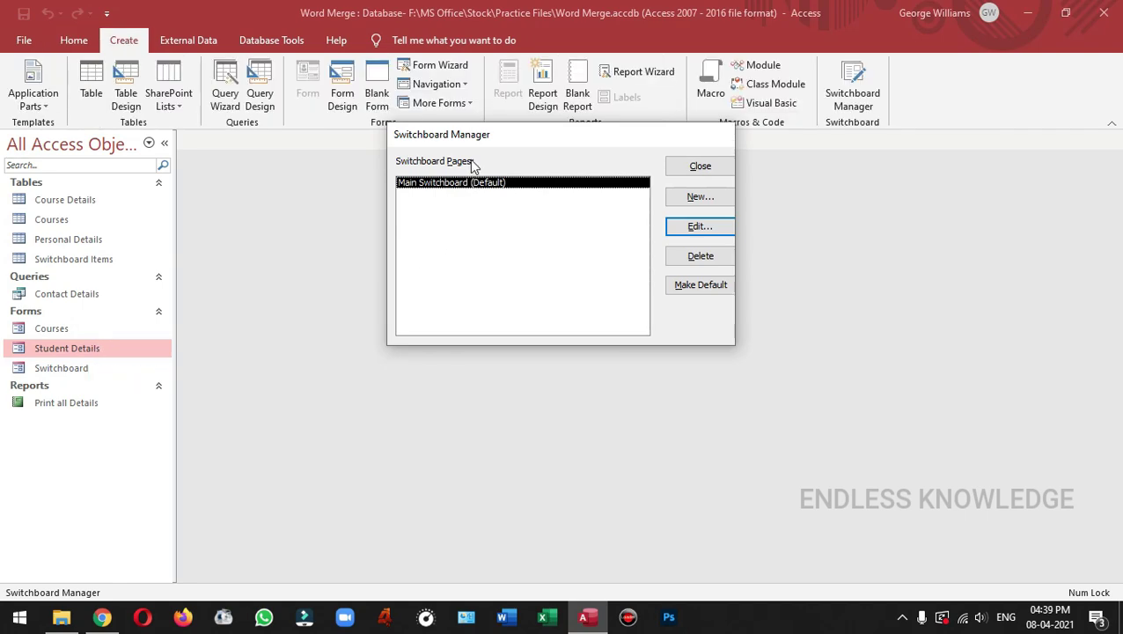
click(700, 166)
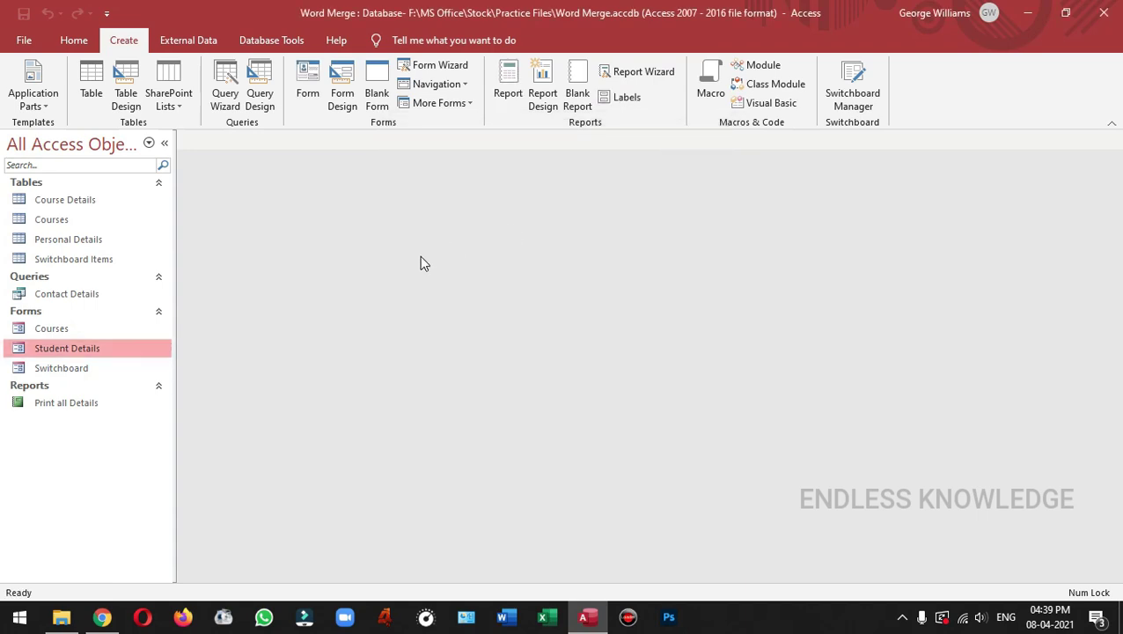
- Open and close the empty Switchboard form, then launch Switchboard Manager showing Main Switchboard (Default)
double_click(111, 370)
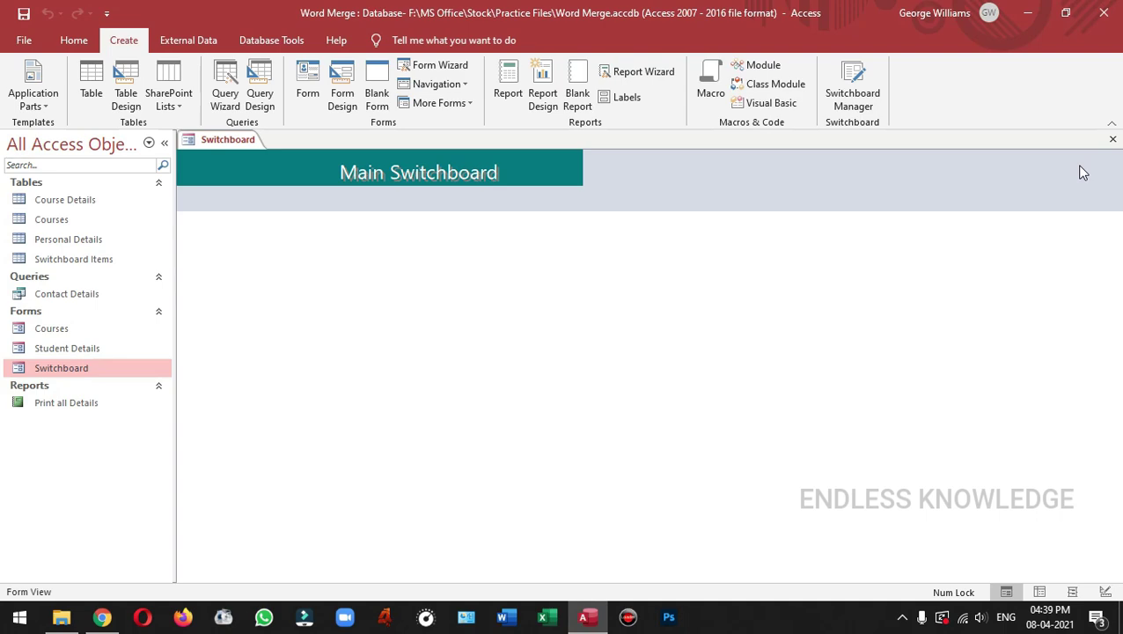
click(1113, 139)
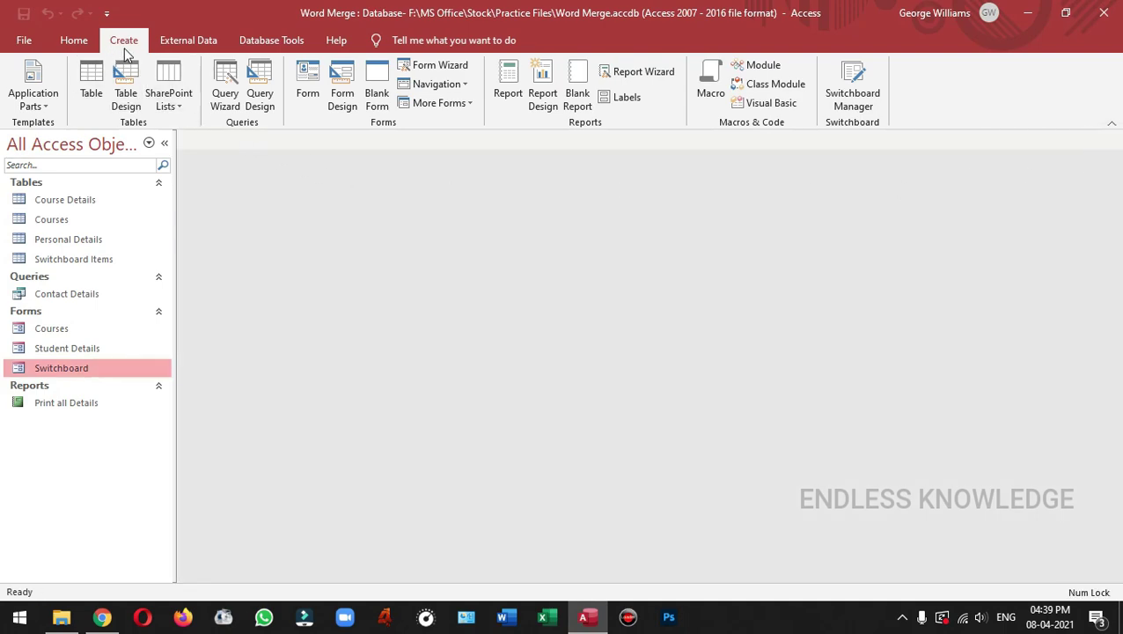
click(858, 93)
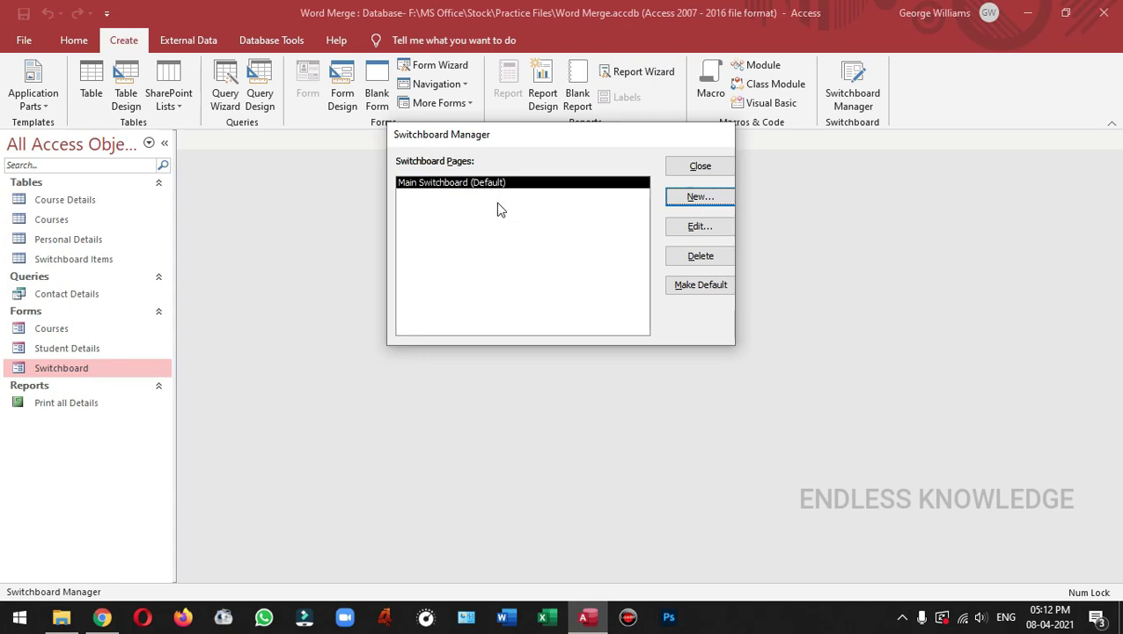
- Add new switchboard pages named 'Student Details' and 'Course Details', then close Switchboard Manager
click(692, 204)
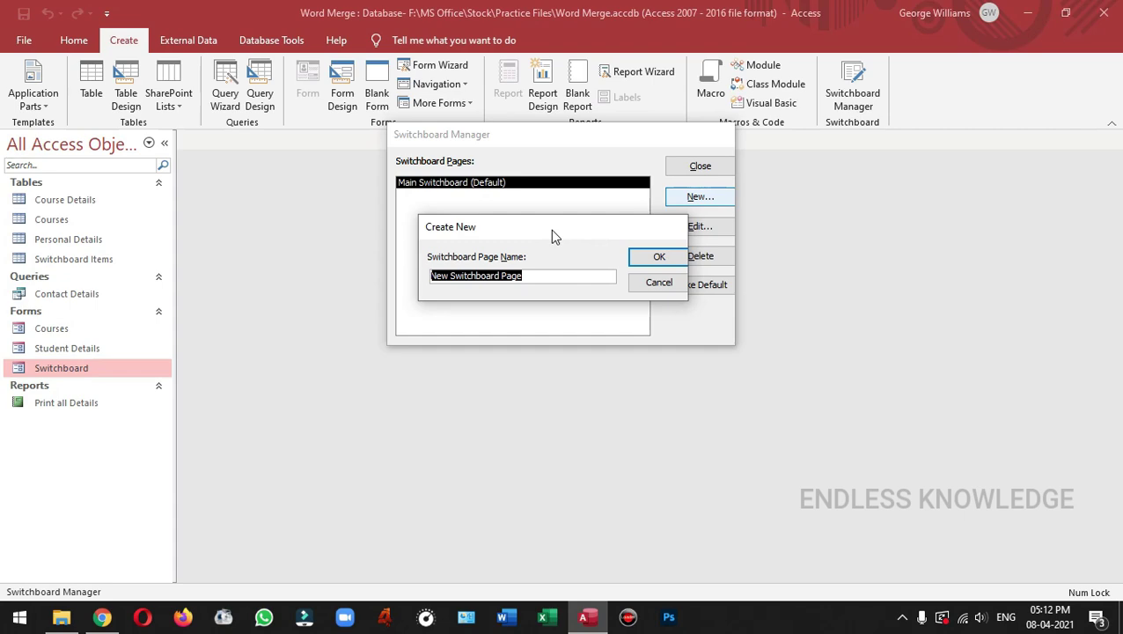
text(S)
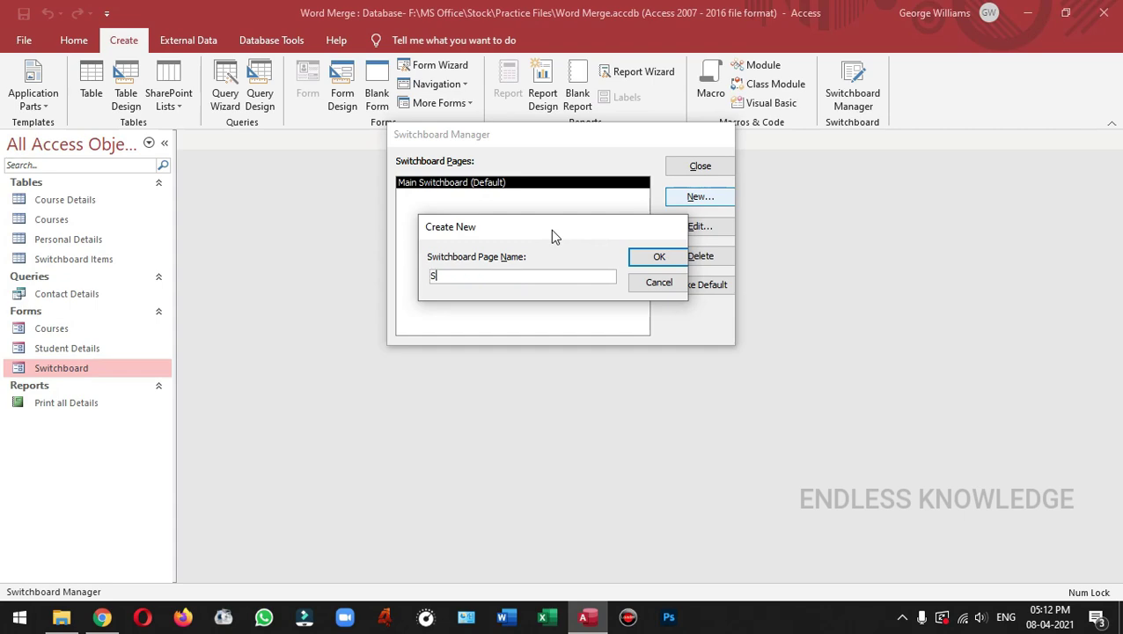
text(tudent Details)
click(652, 261)
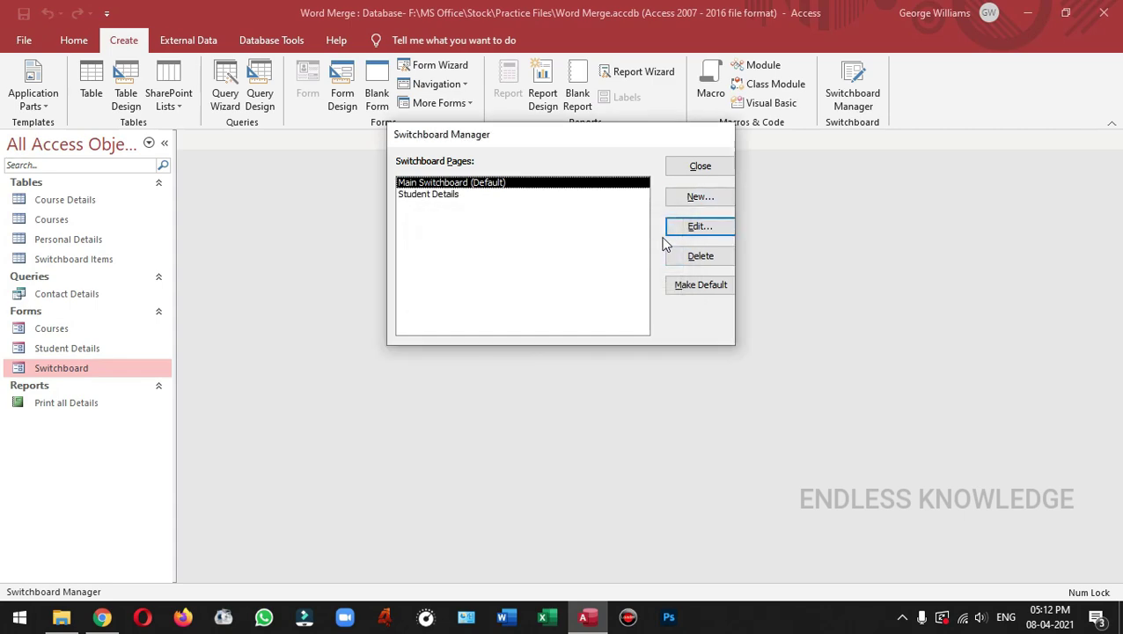
click(698, 197)
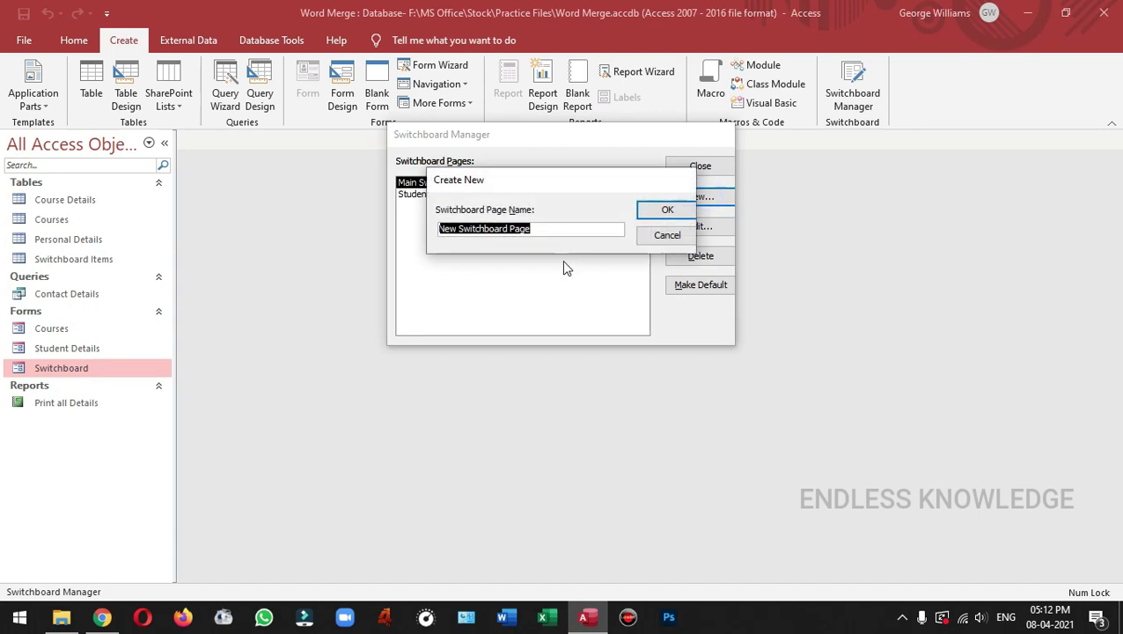
text(Course De)
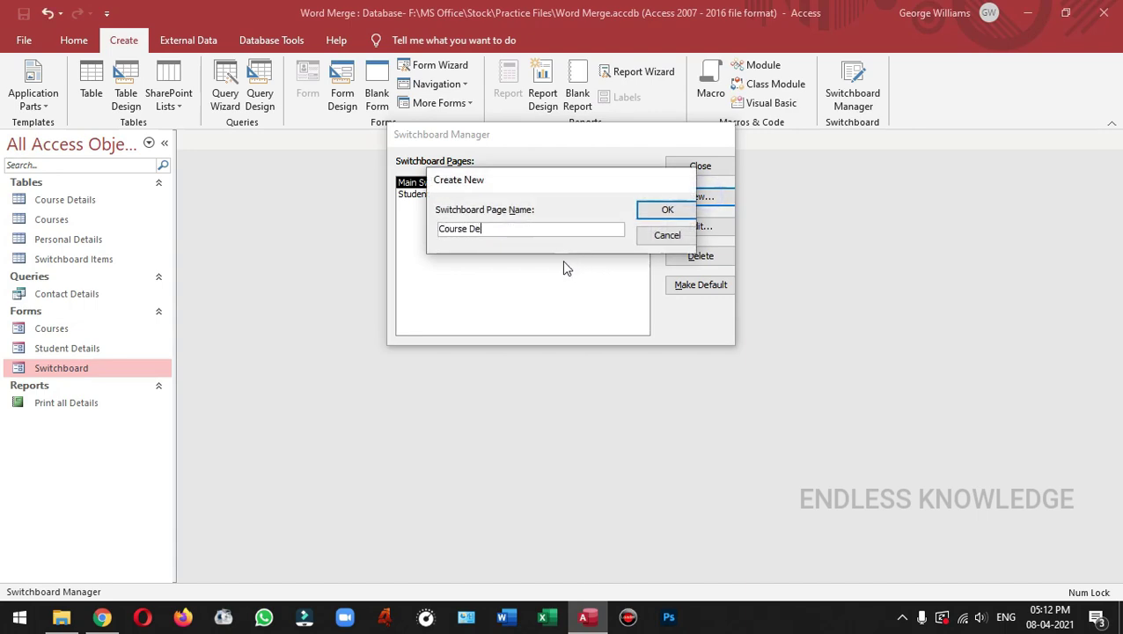
text(tails)
click(667, 216)
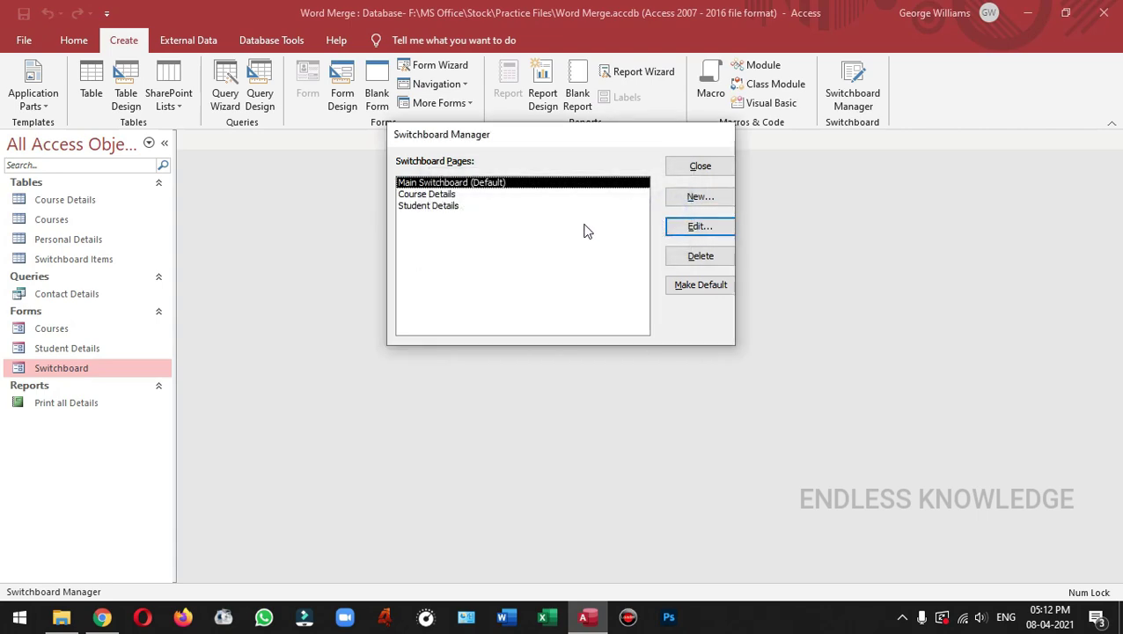
click(697, 168)
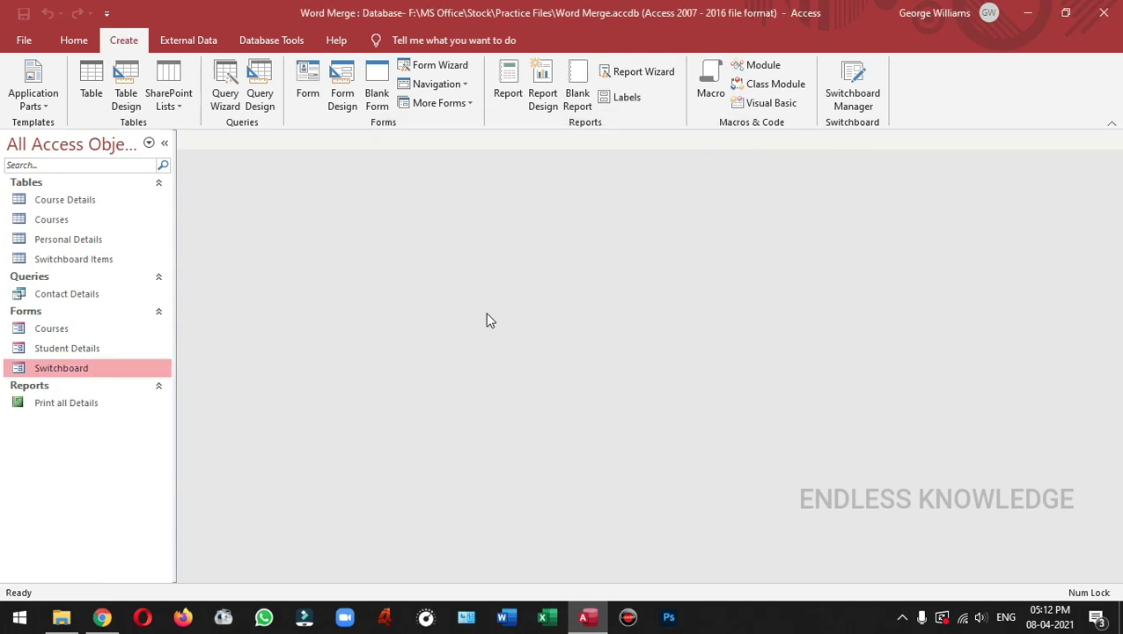
- Open the Switchboard form, launch Switchboard Manager, and move its window lower on screen
double_click(89, 369)
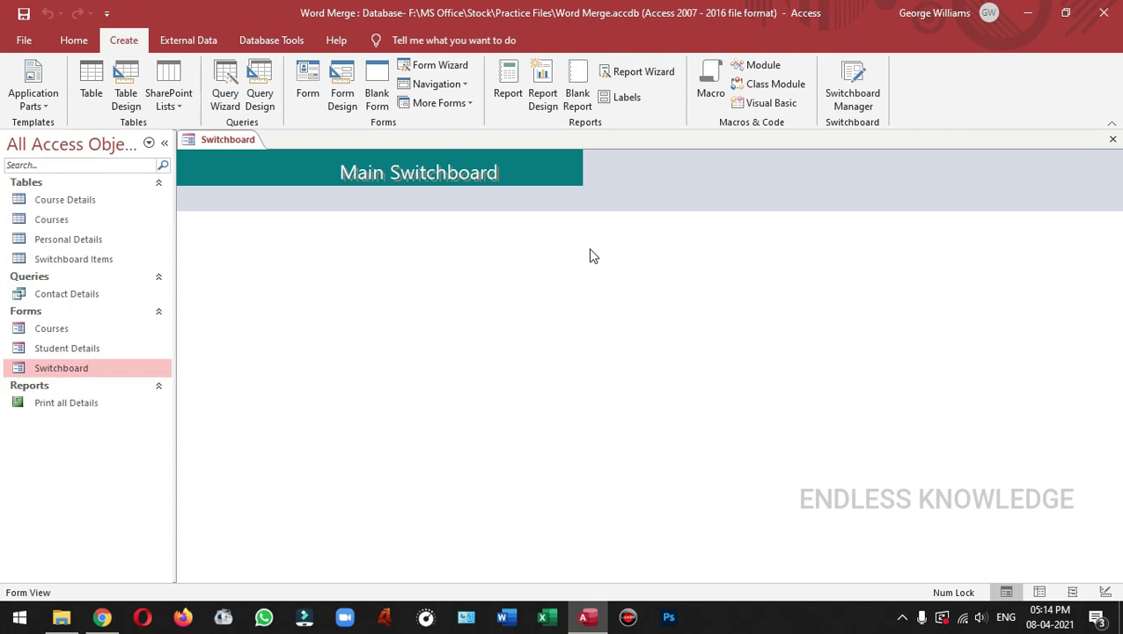
click(852, 88)
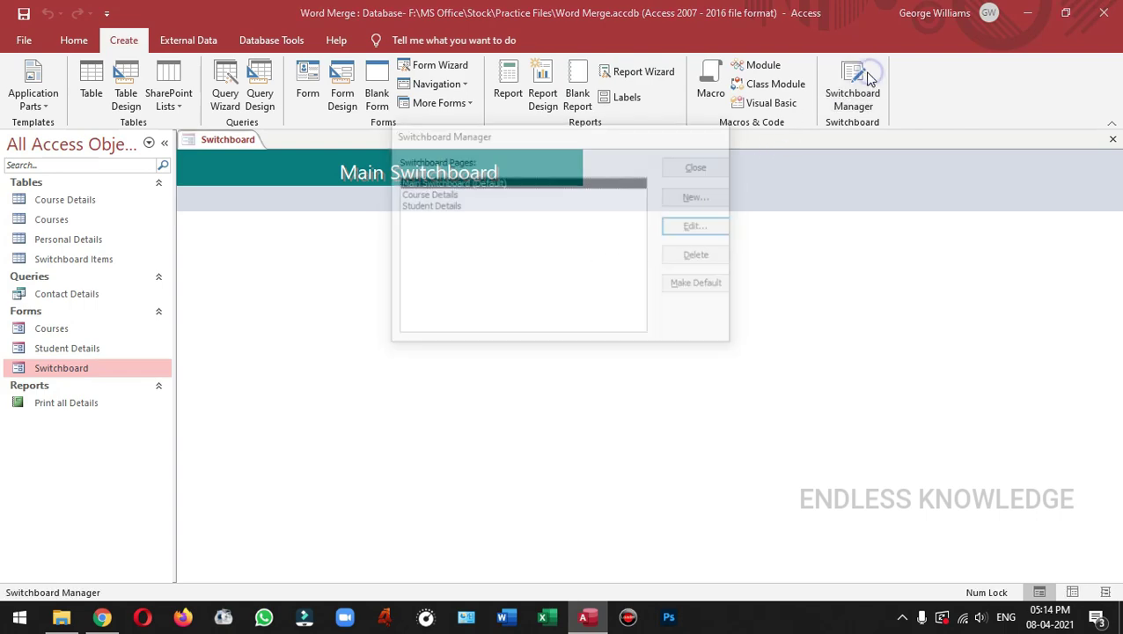
drag(491, 141, 496, 273)
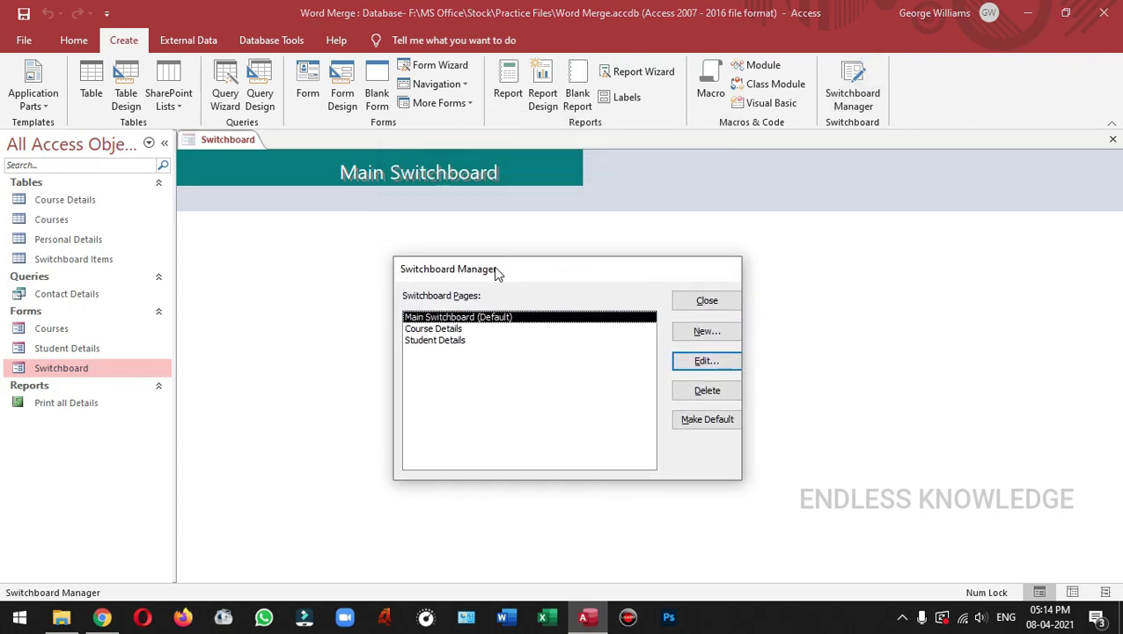
- Add a Main Switchboard item 'Student Details' that goes to the Student Details page
double_click(469, 319)
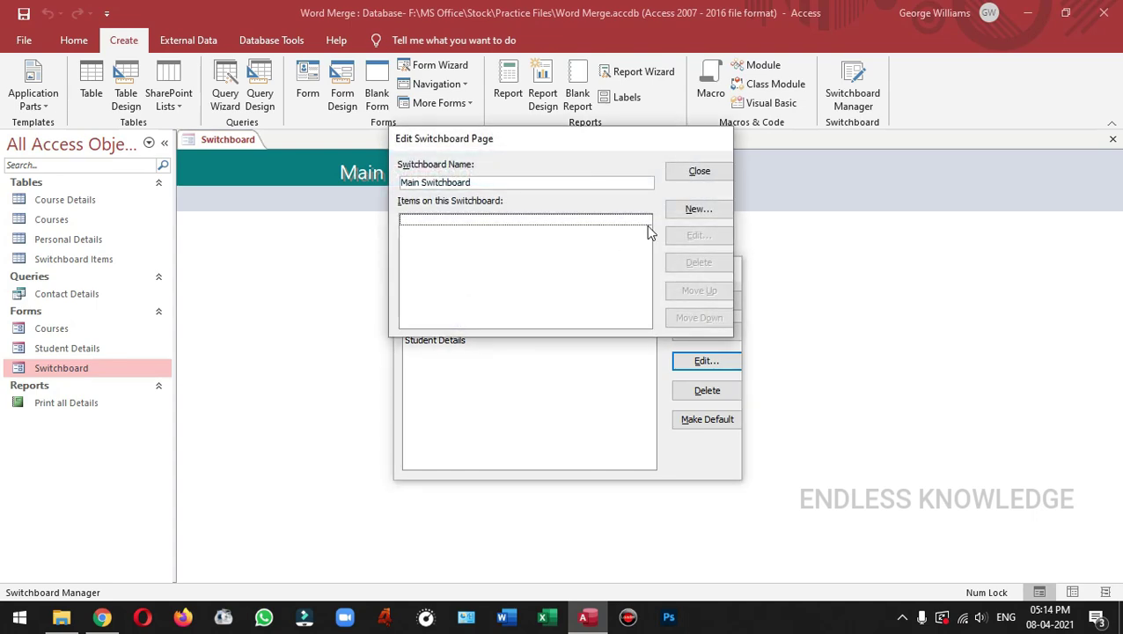
click(696, 211)
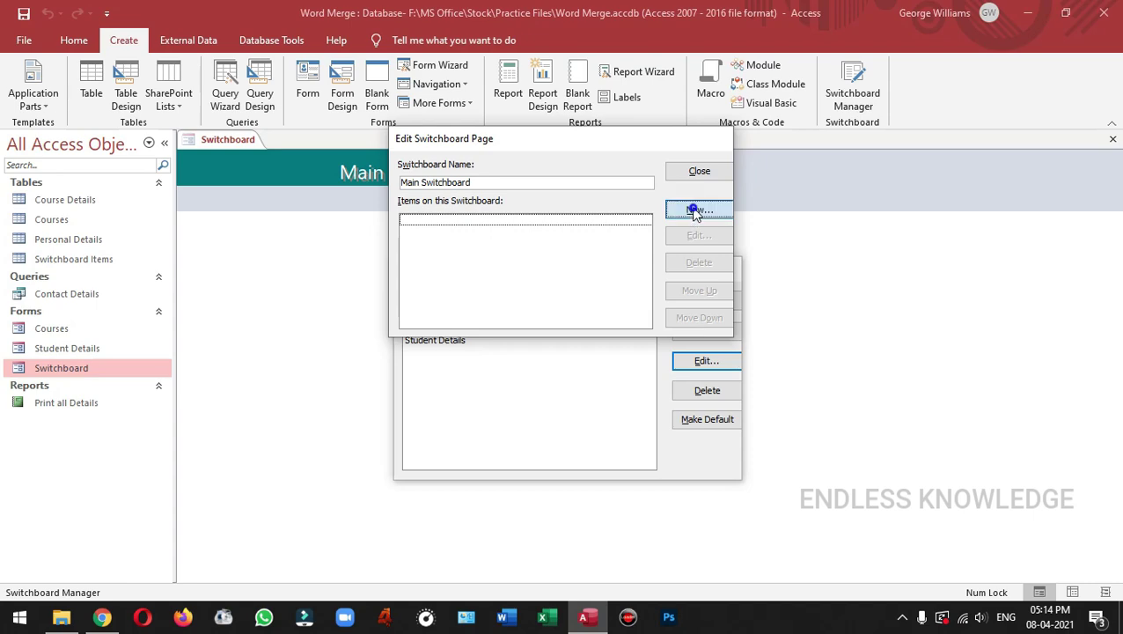
click(593, 200)
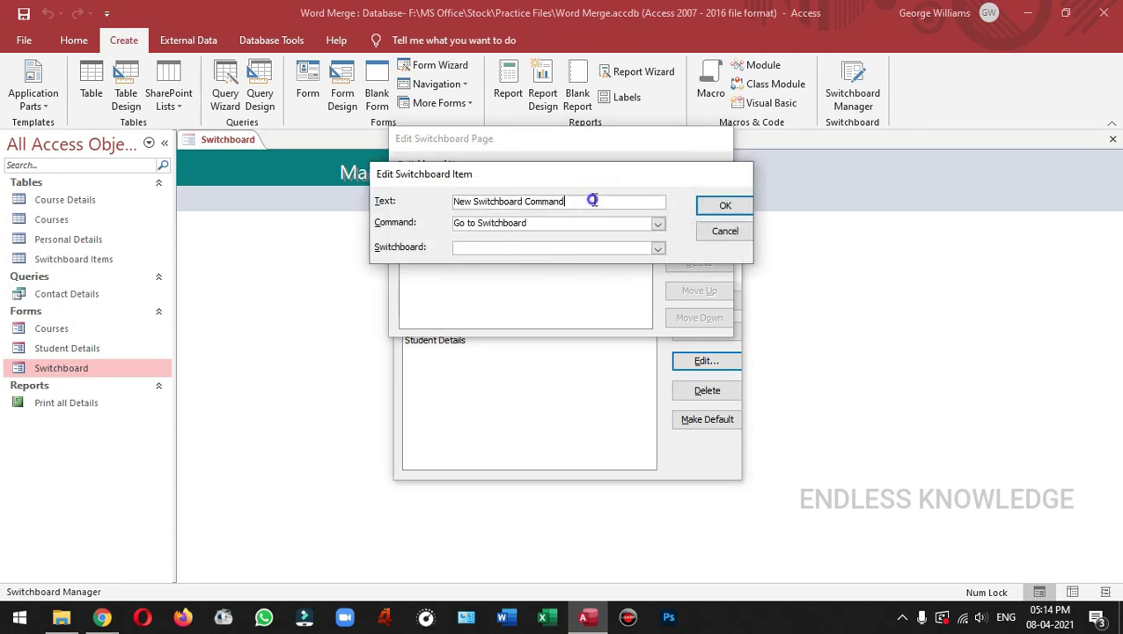
click(433, 201)
text(St)
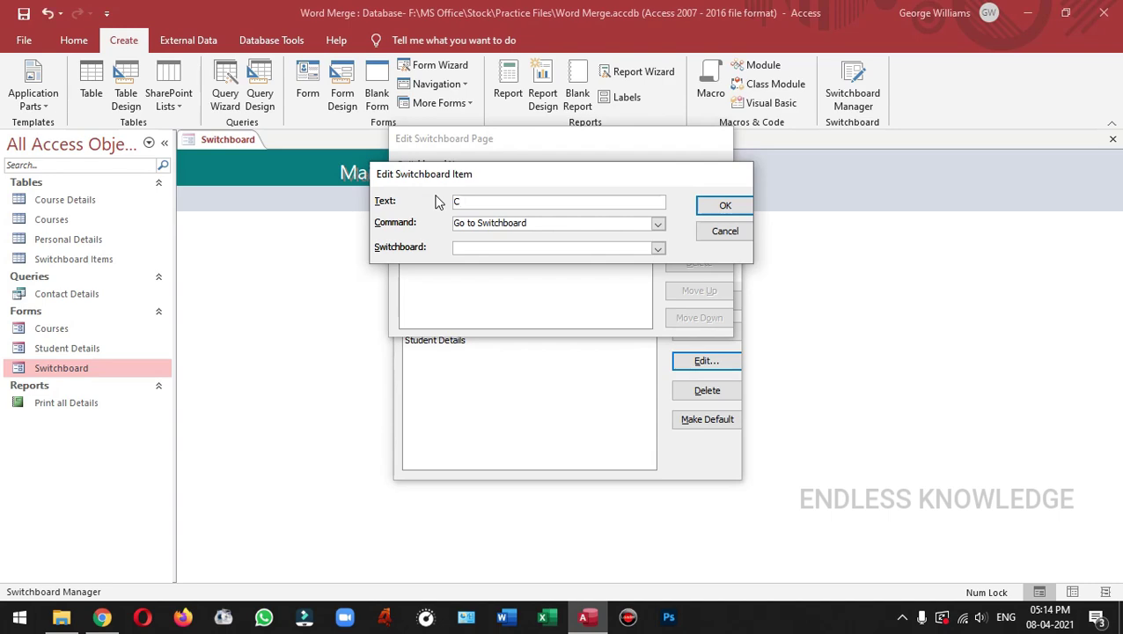
text(udent Details)
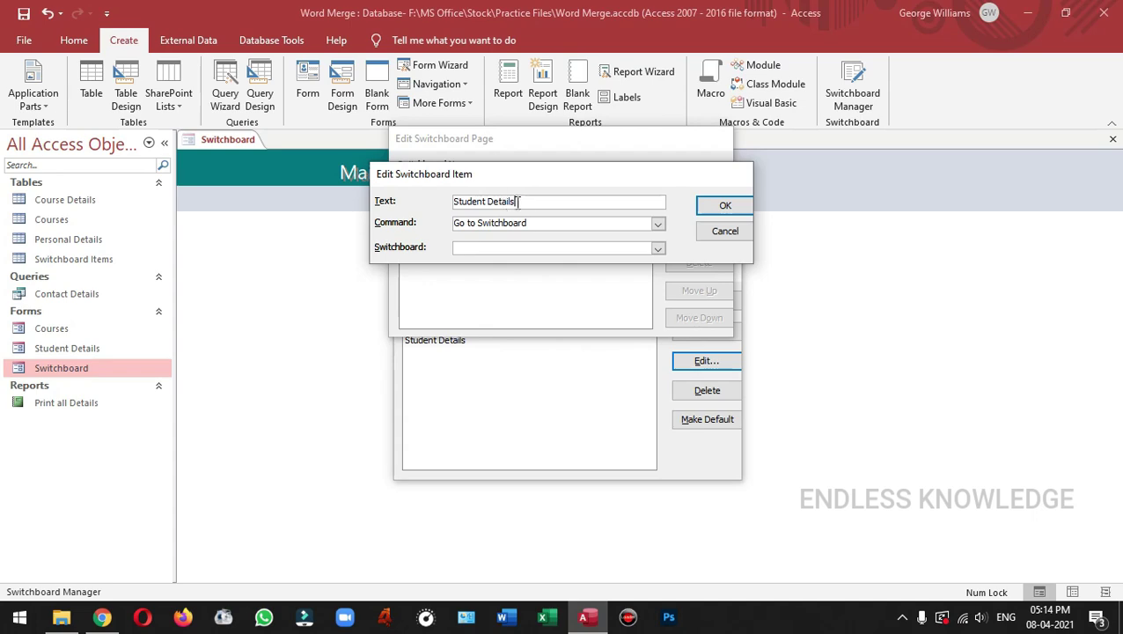
click(658, 249)
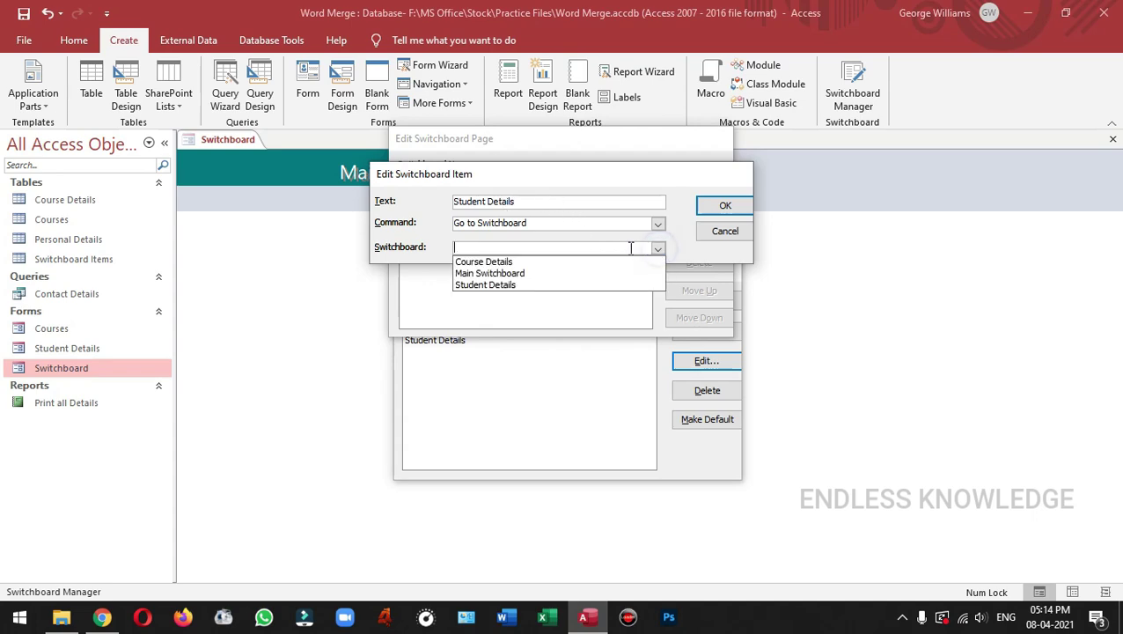
click(504, 286)
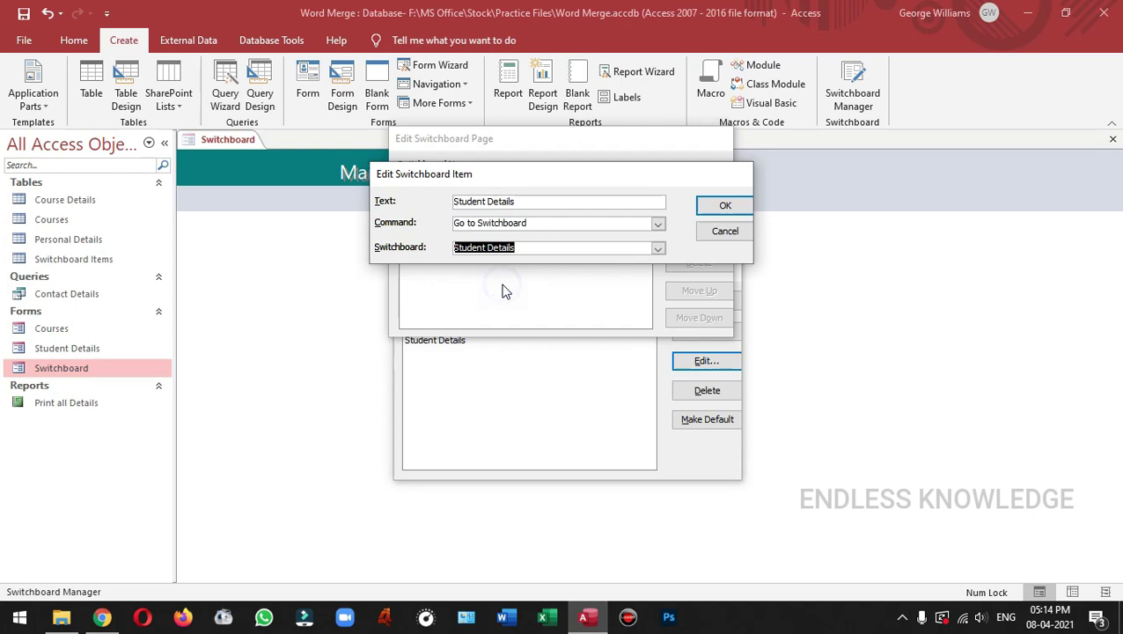
click(726, 206)
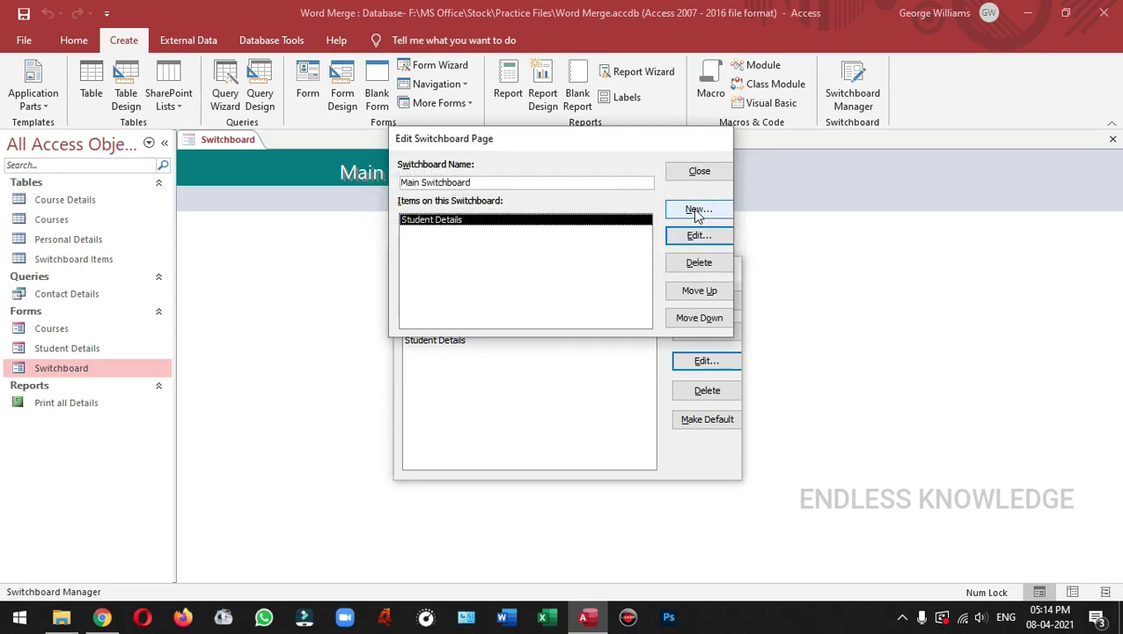
- Add a 'Course details' item going to the Course Details page and finish editing
click(697, 211)
text(C)
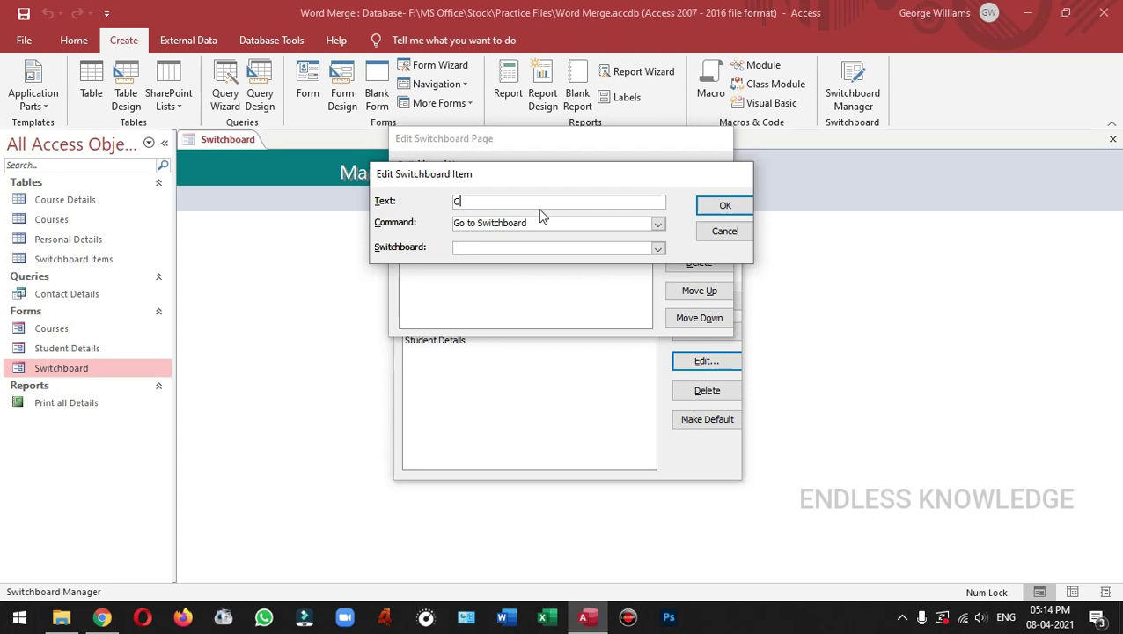
text(ourse details)
click(659, 249)
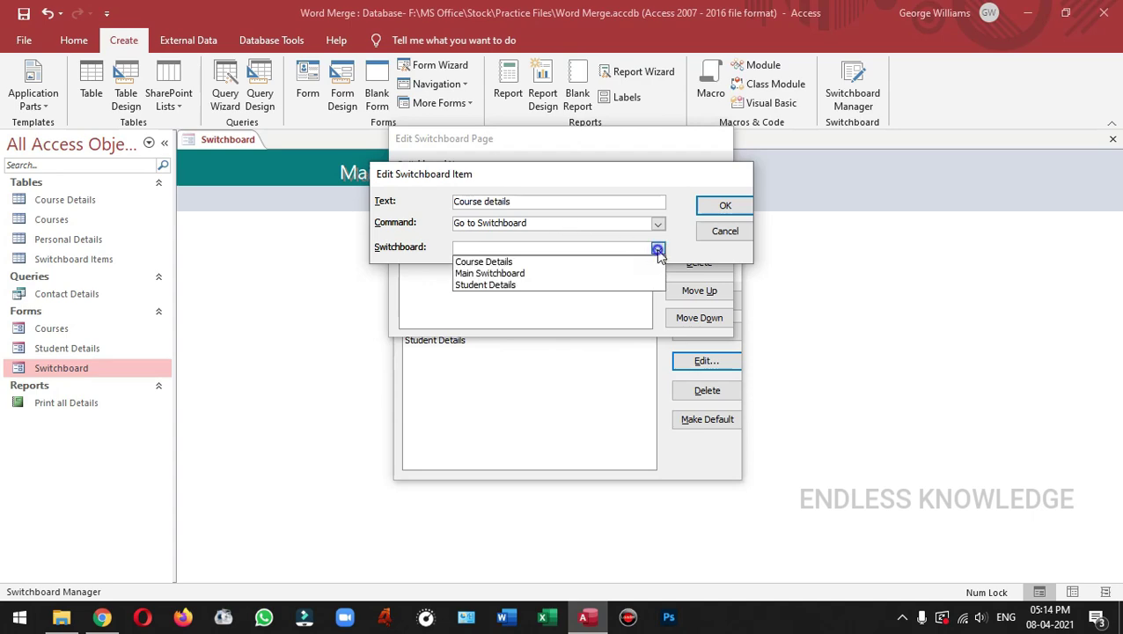
click(517, 263)
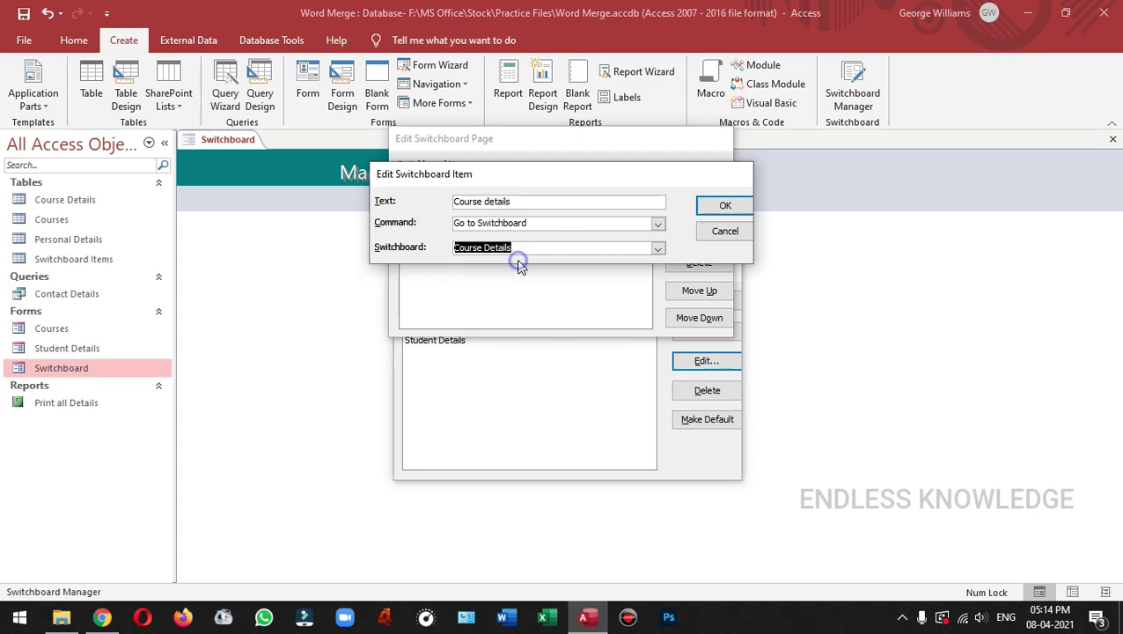
click(720, 206)
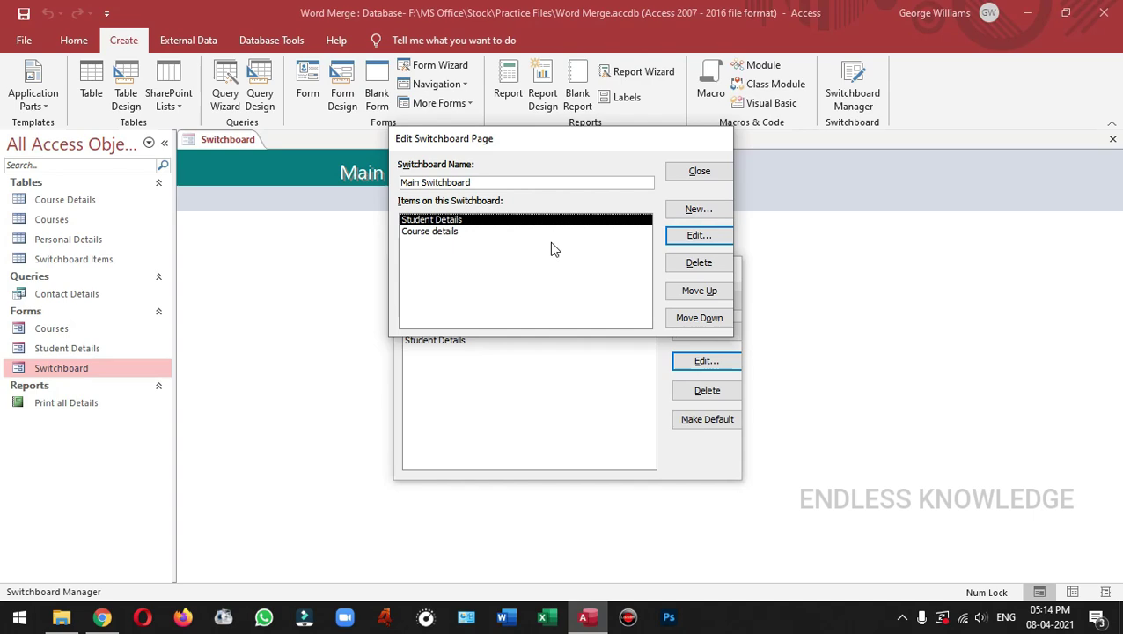
click(700, 171)
- Close Switchboard Manager, Refresh All, and go to the Student Details page on the switchboard
click(709, 301)
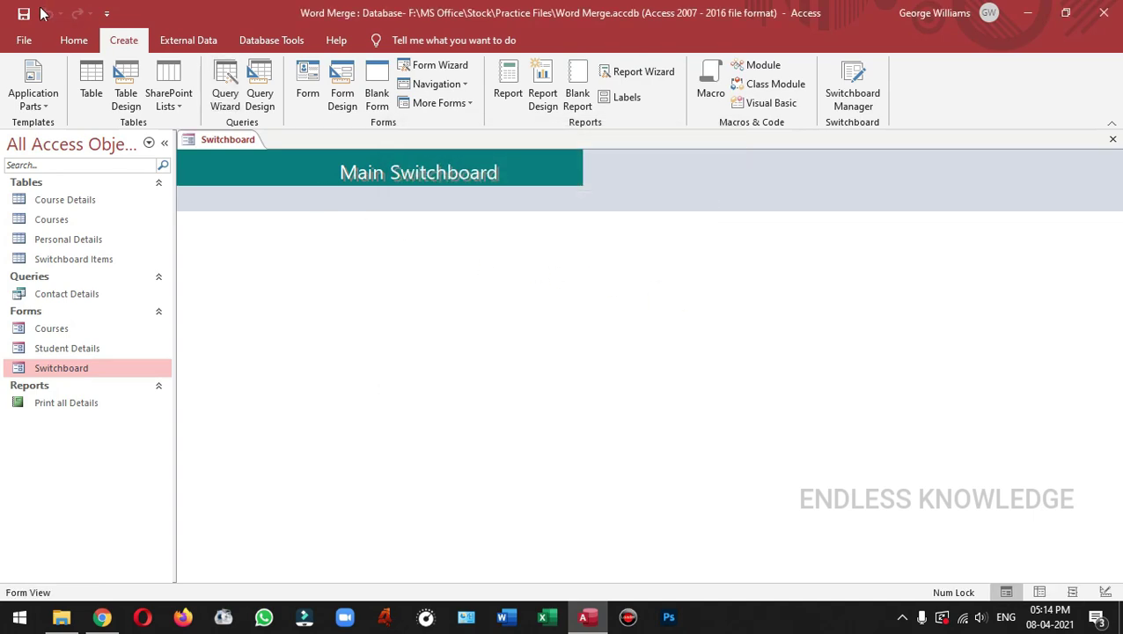
click(73, 41)
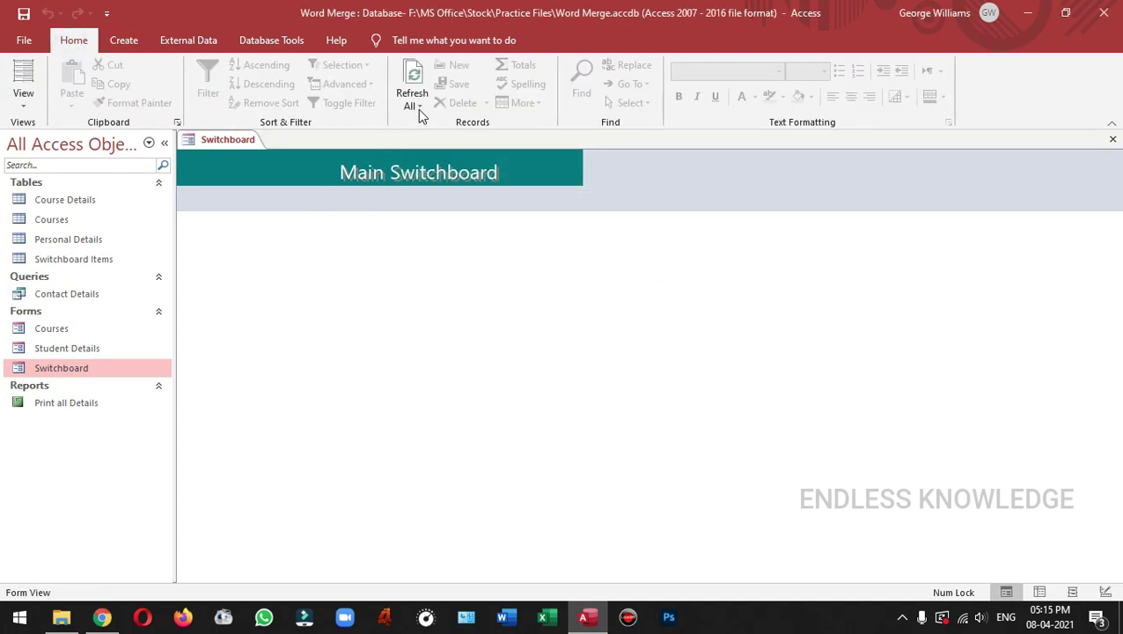
click(412, 88)
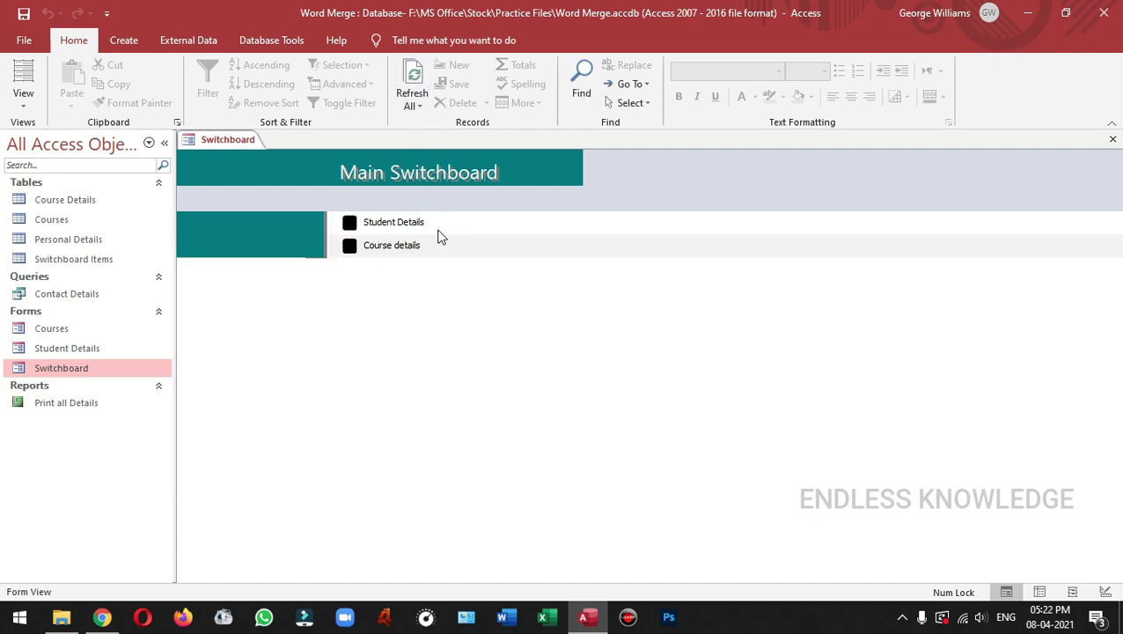
click(412, 221)
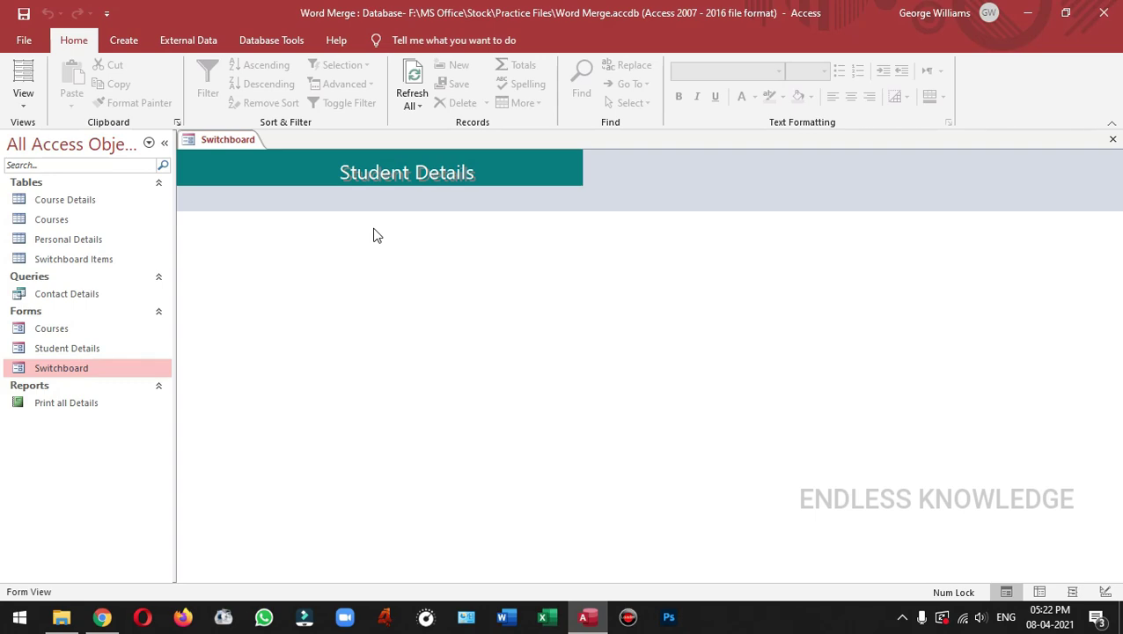
click(128, 42)
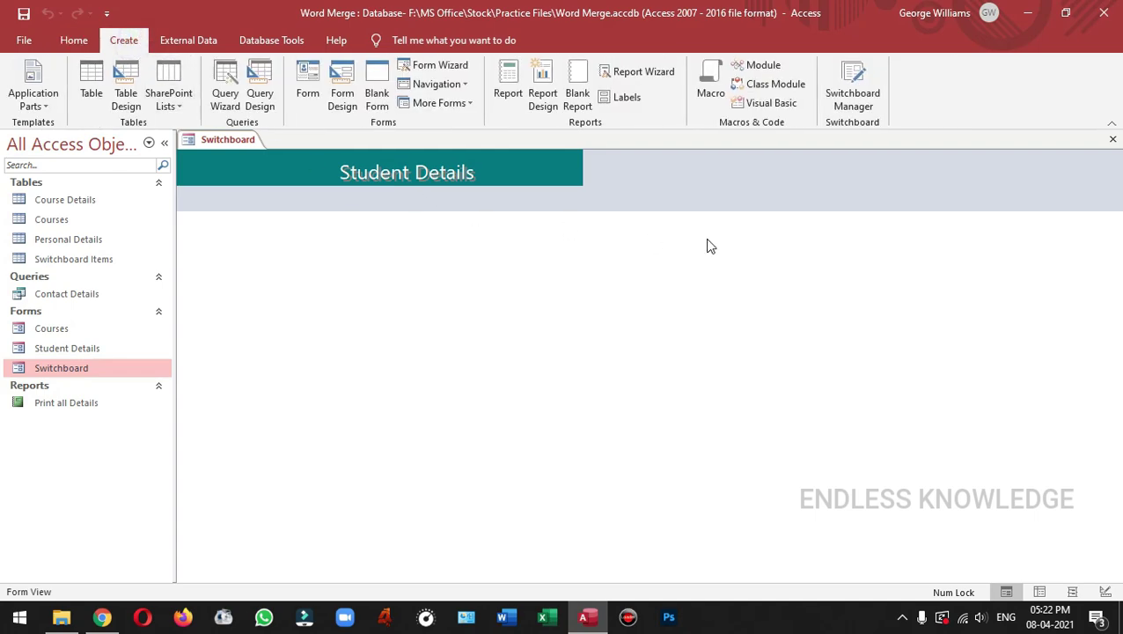
- Reopen Switchboard Manager and start editing the Student Details switchboard page
click(850, 83)
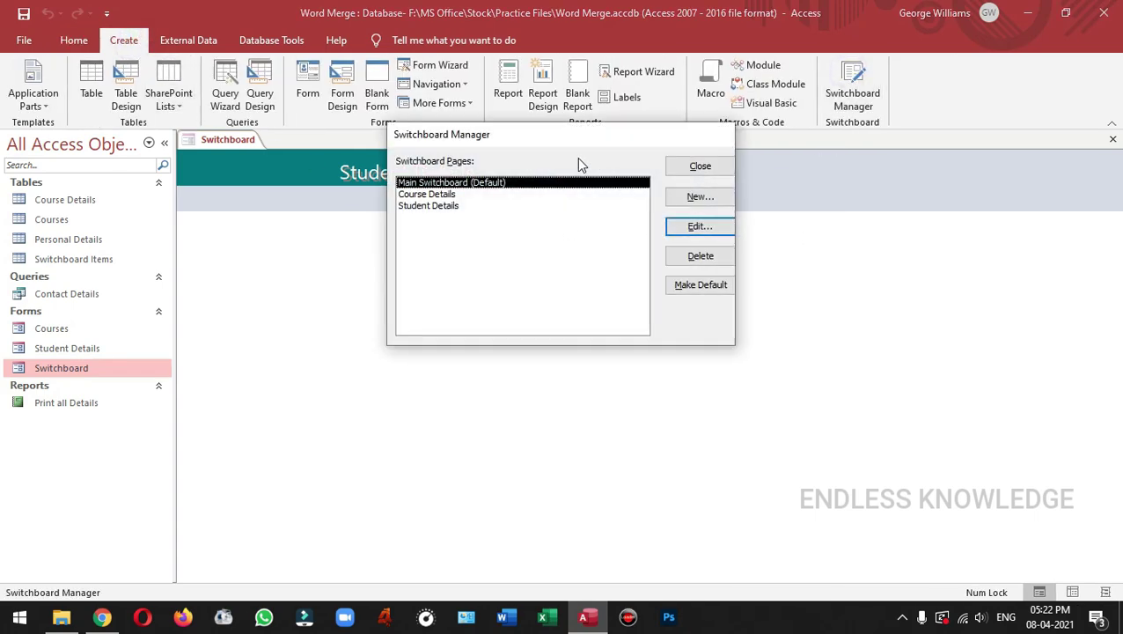
drag(557, 135, 526, 210)
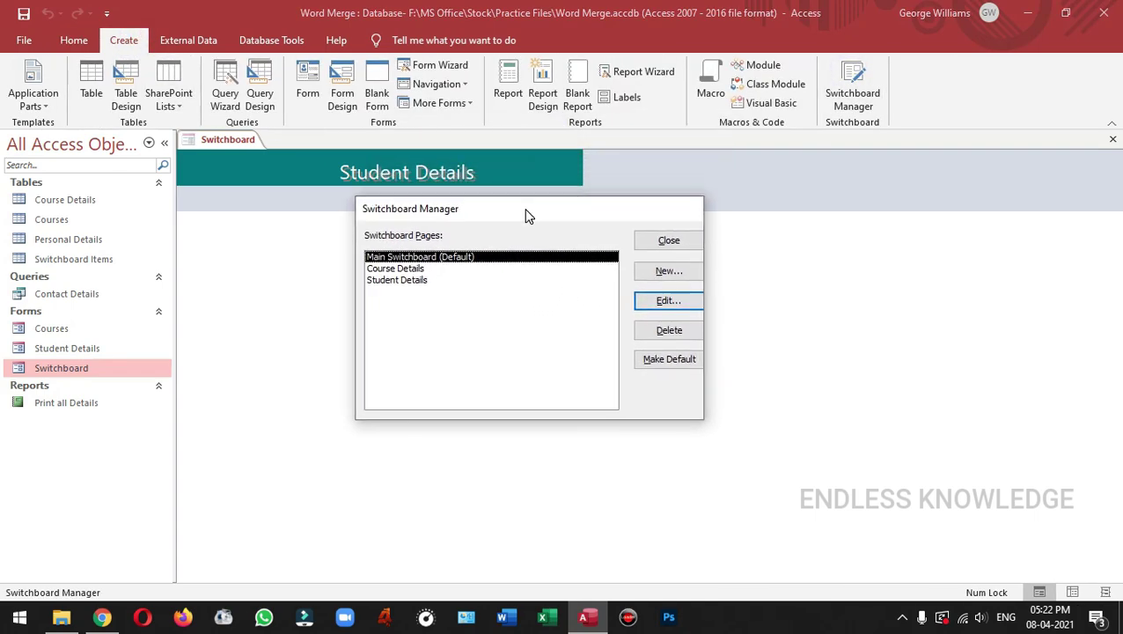
double_click(404, 280)
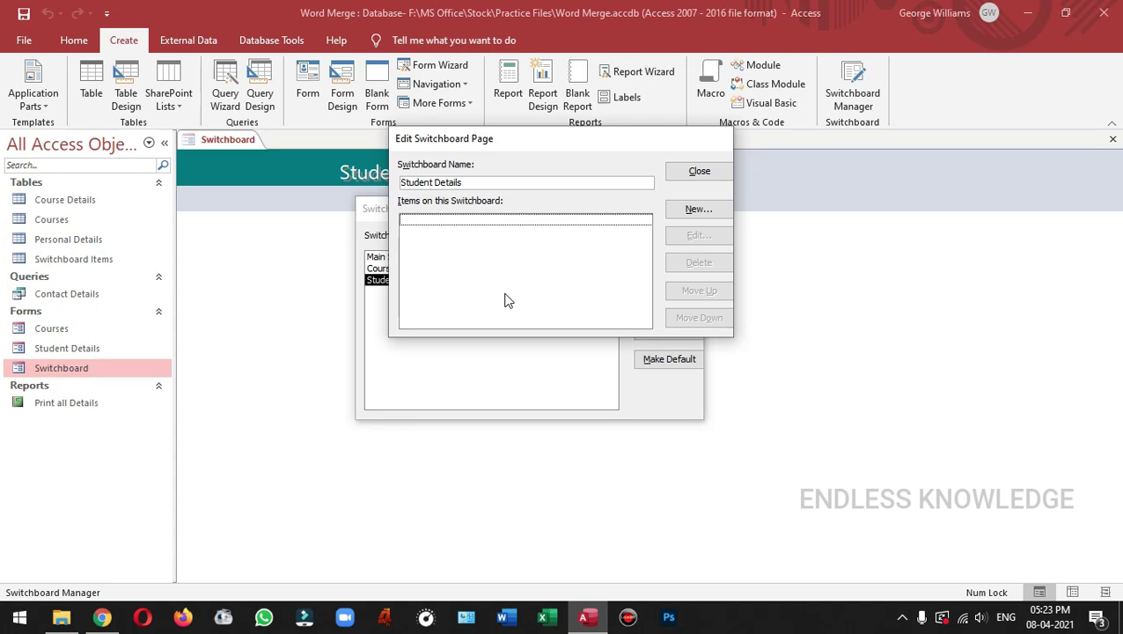
- Add an 'Add a New Student' item using Open Form in Add Mode on the Student Details form
click(696, 210)
click(573, 201)
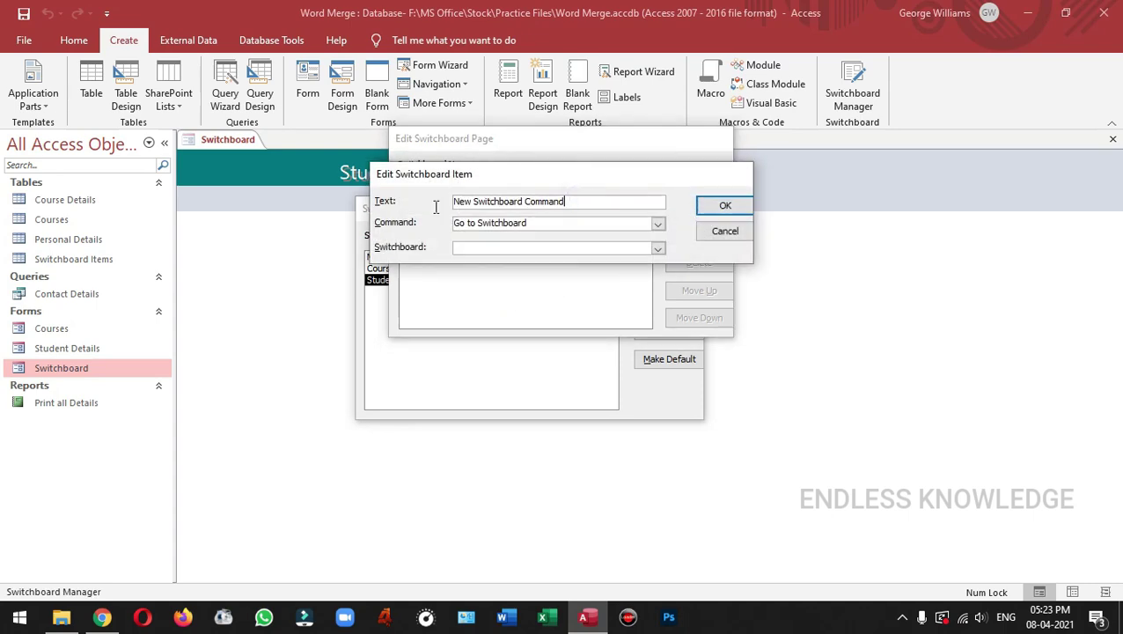
key(shift+Home)
key(BackSpace)
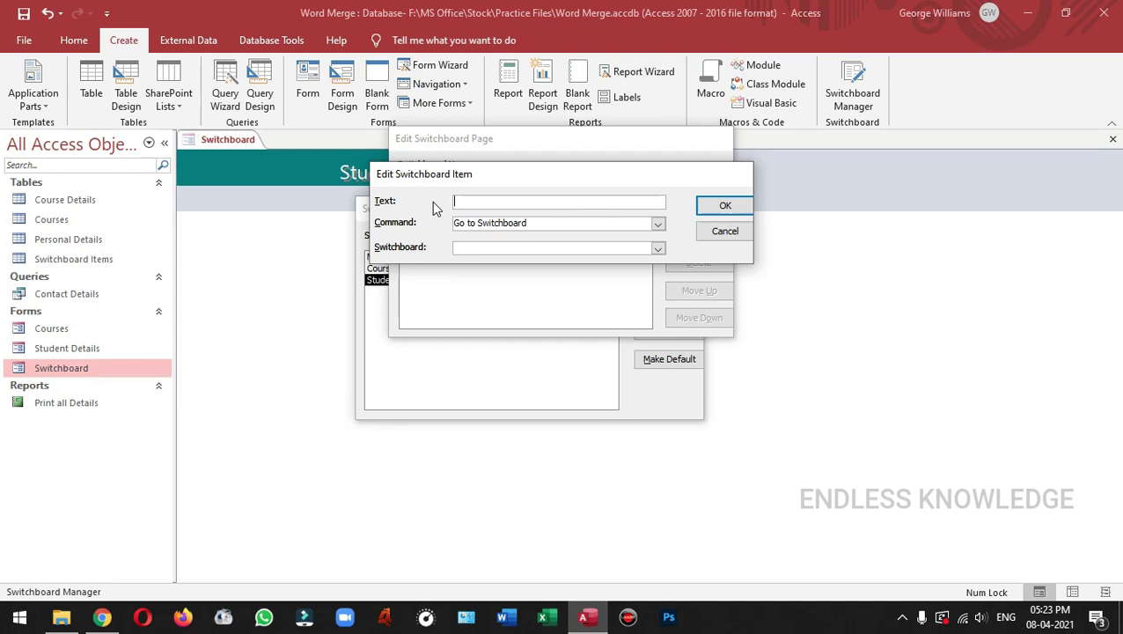
text(Add a New Student)
click(650, 224)
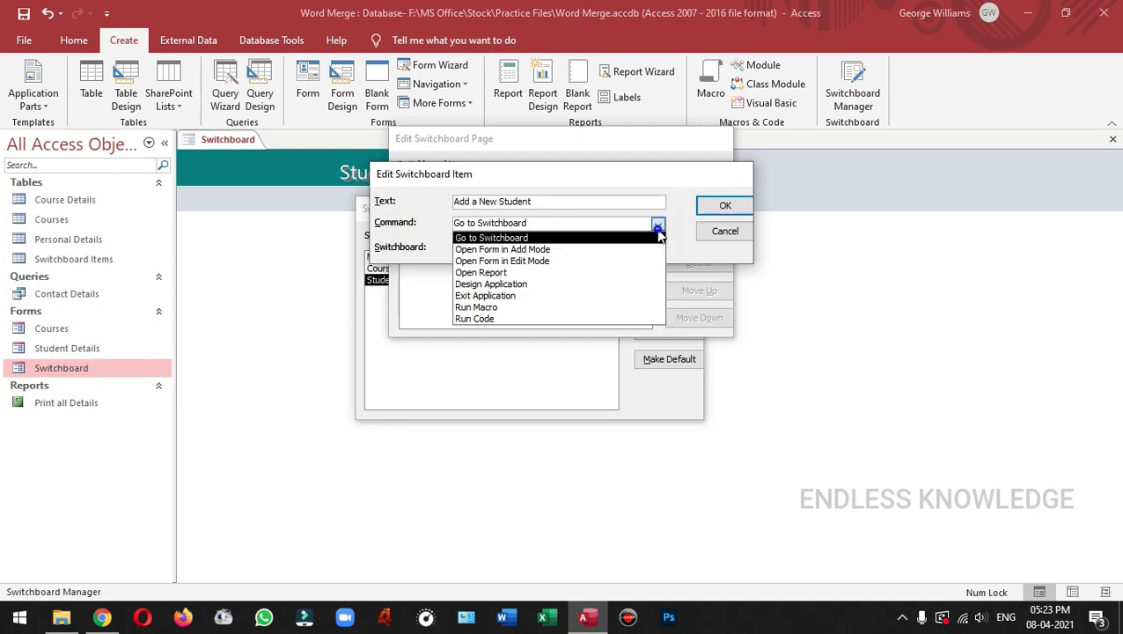
click(567, 250)
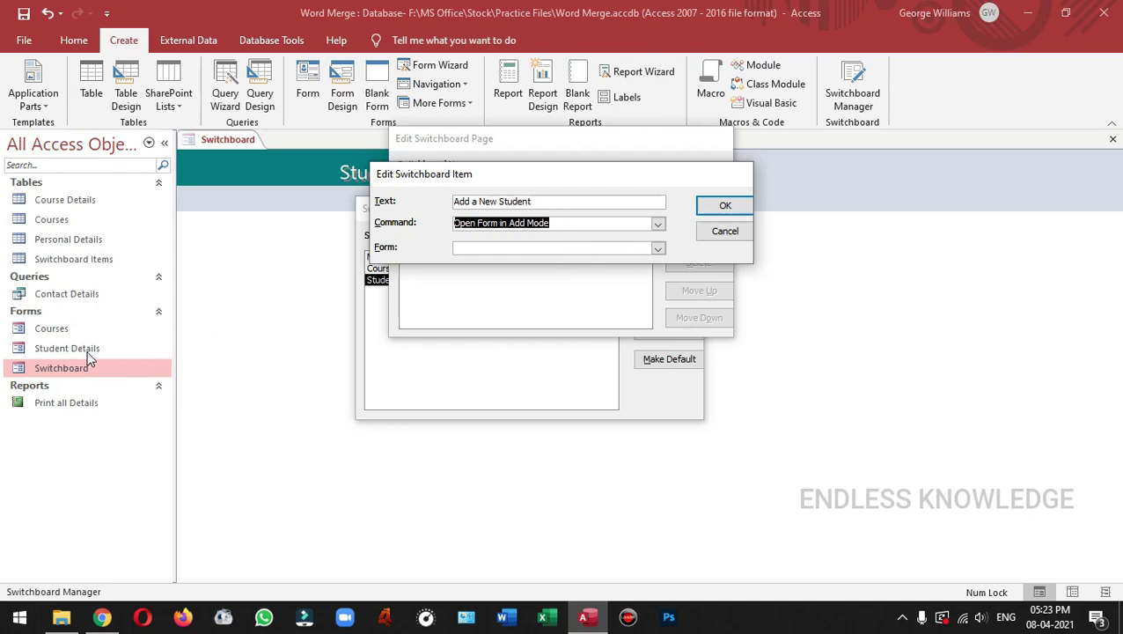
click(658, 249)
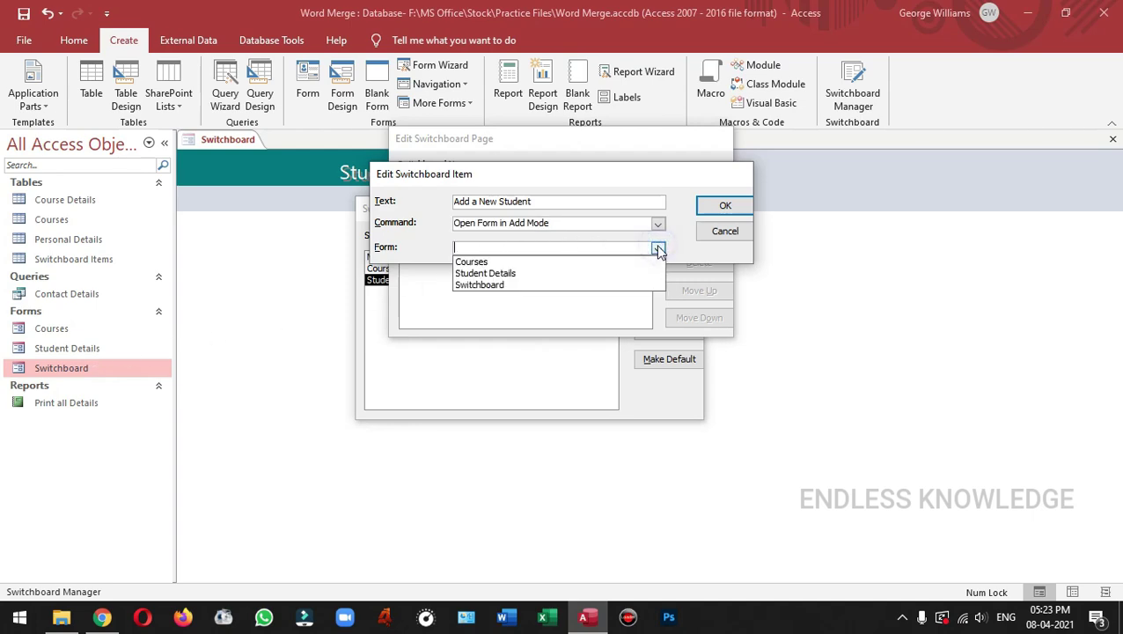
click(517, 278)
click(727, 209)
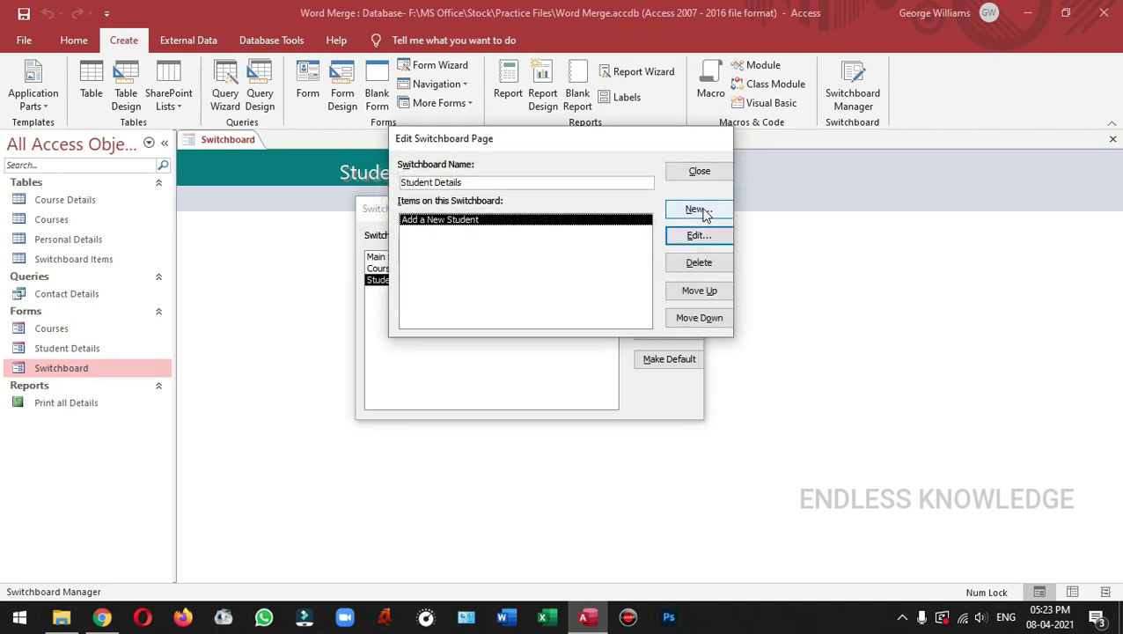
- Add an 'Edit Student Details' item using Open Form in Edit Mode on the Student Details form
click(702, 211)
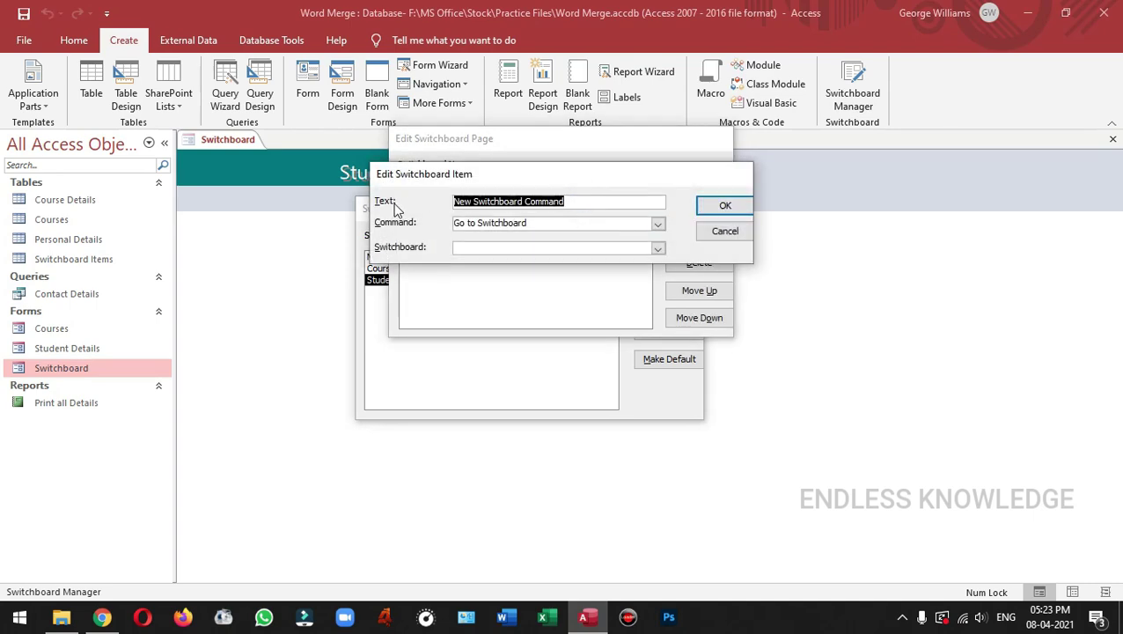
text(Edit)
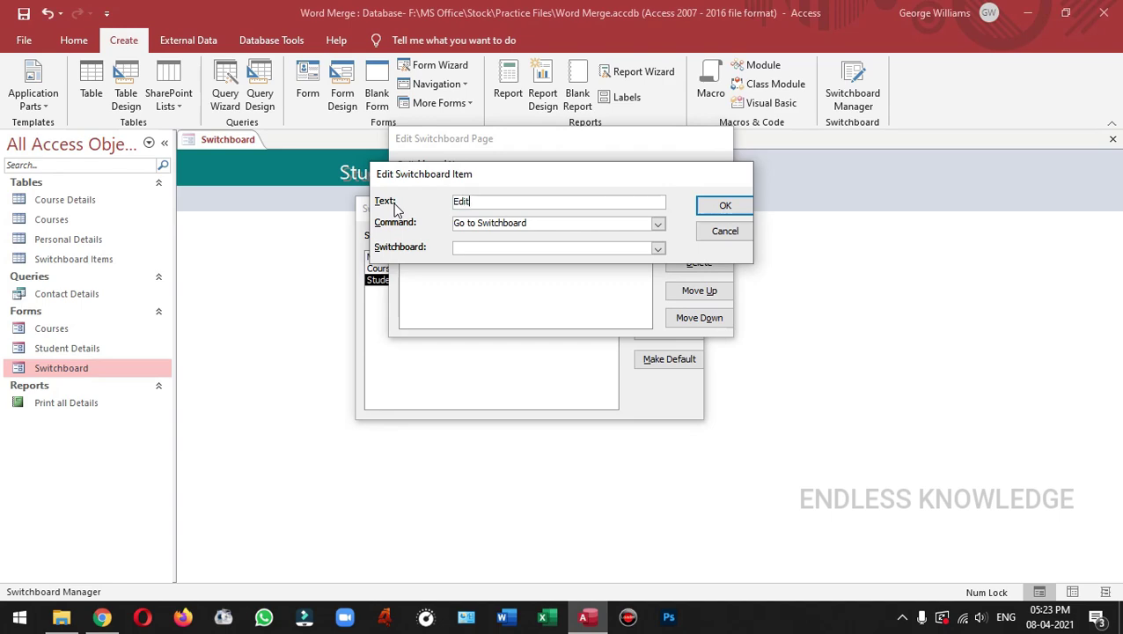
text( Student Details)
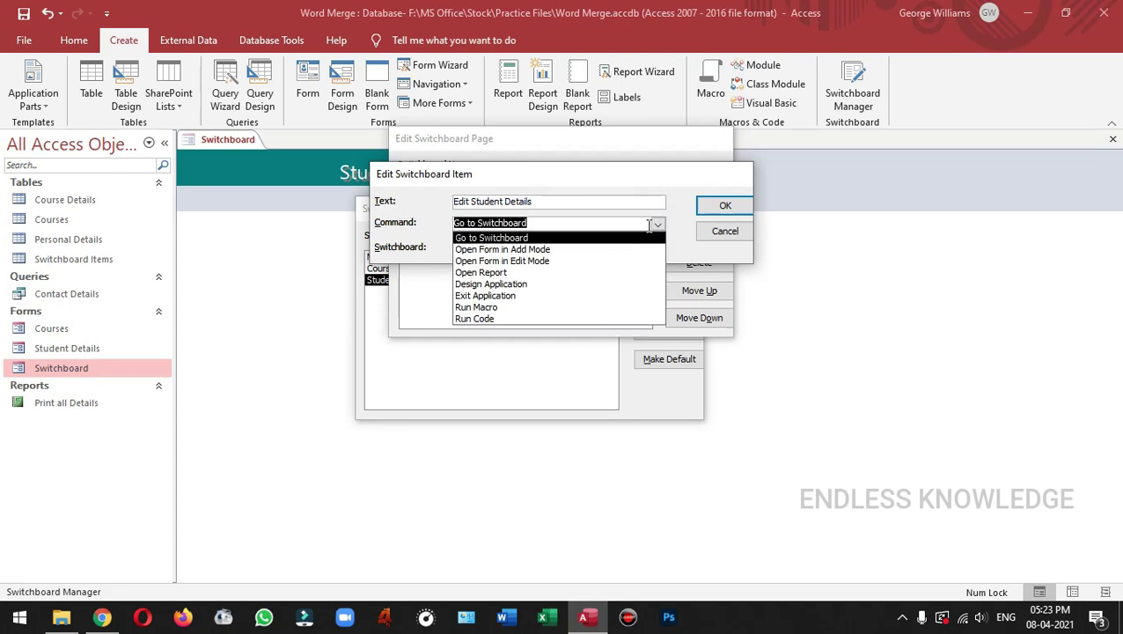
click(574, 261)
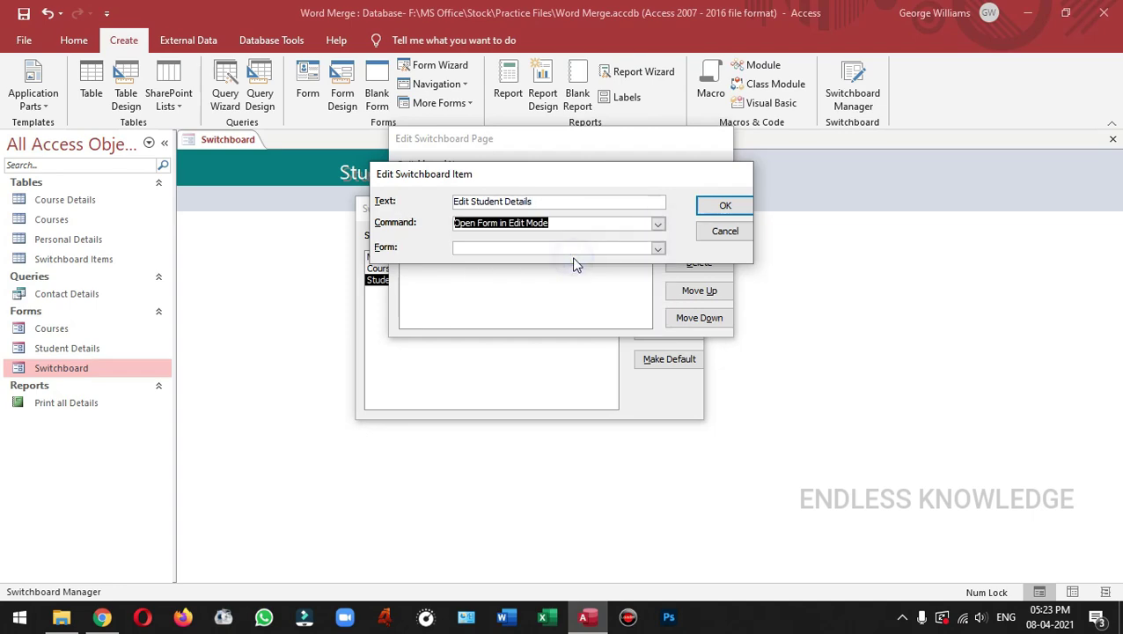
click(657, 248)
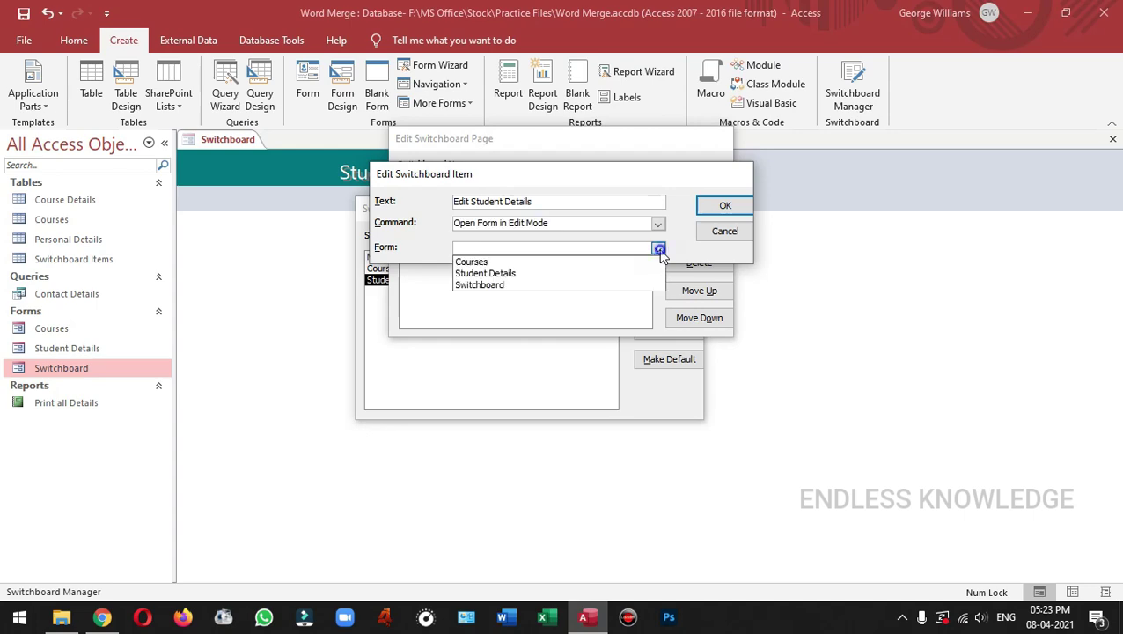
click(515, 273)
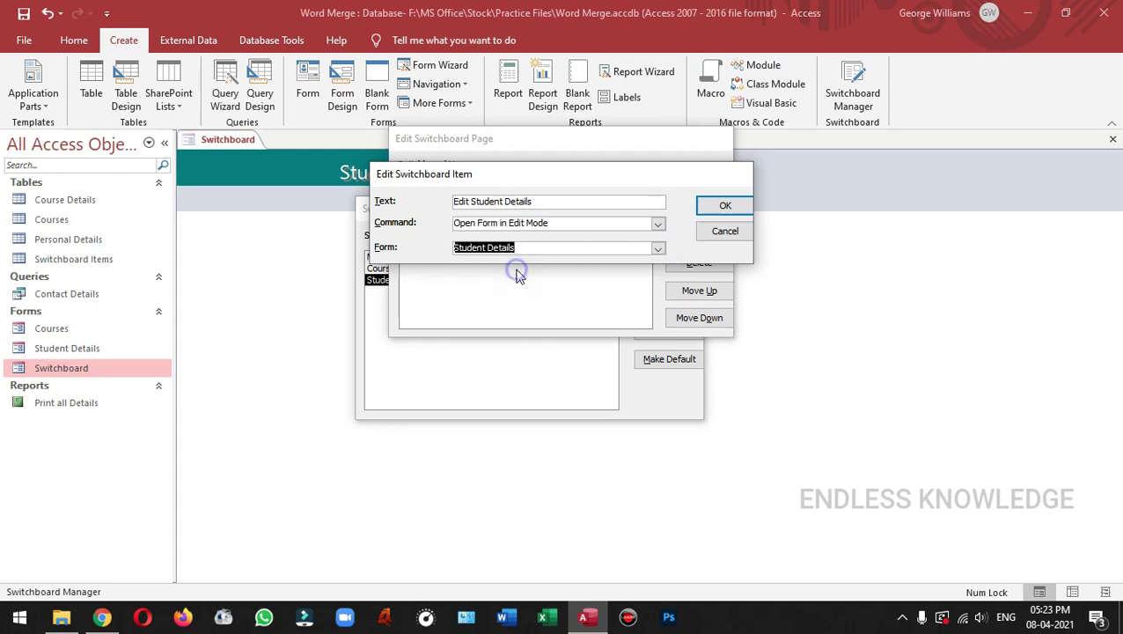
click(724, 206)
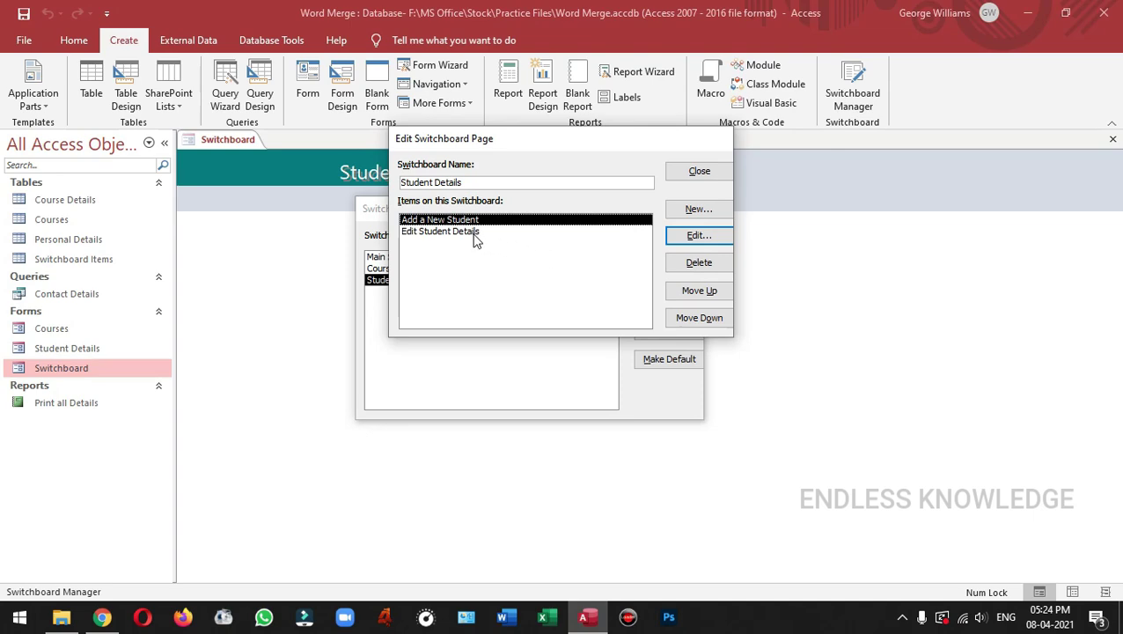
- Add a 'Print all Records' item with the Open Report command for the Print all Details report
click(475, 234)
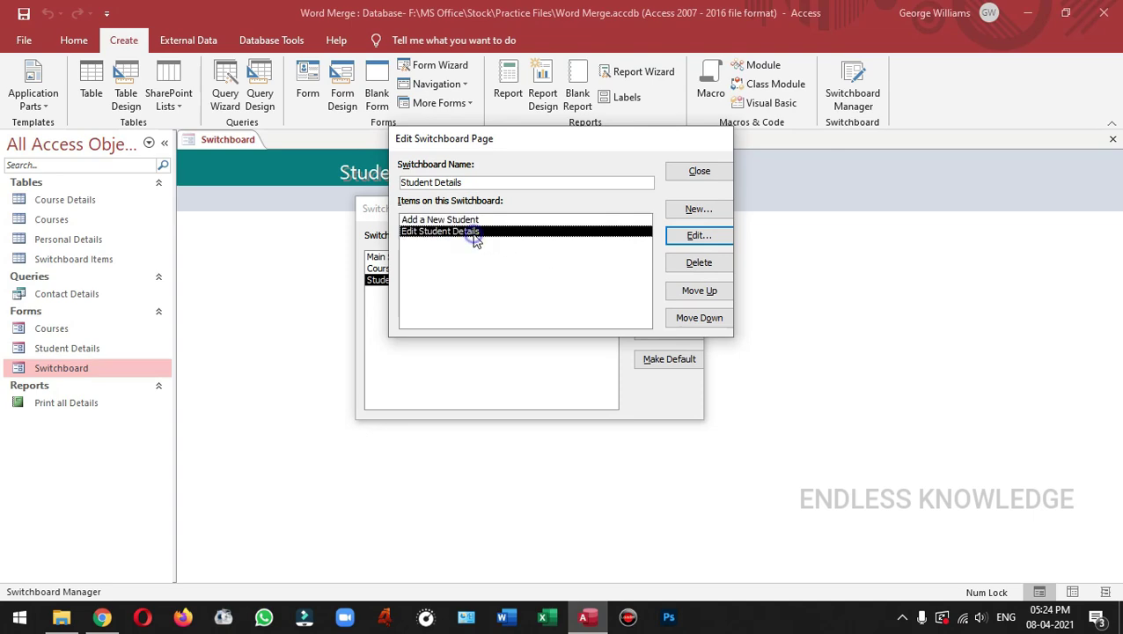
click(695, 207)
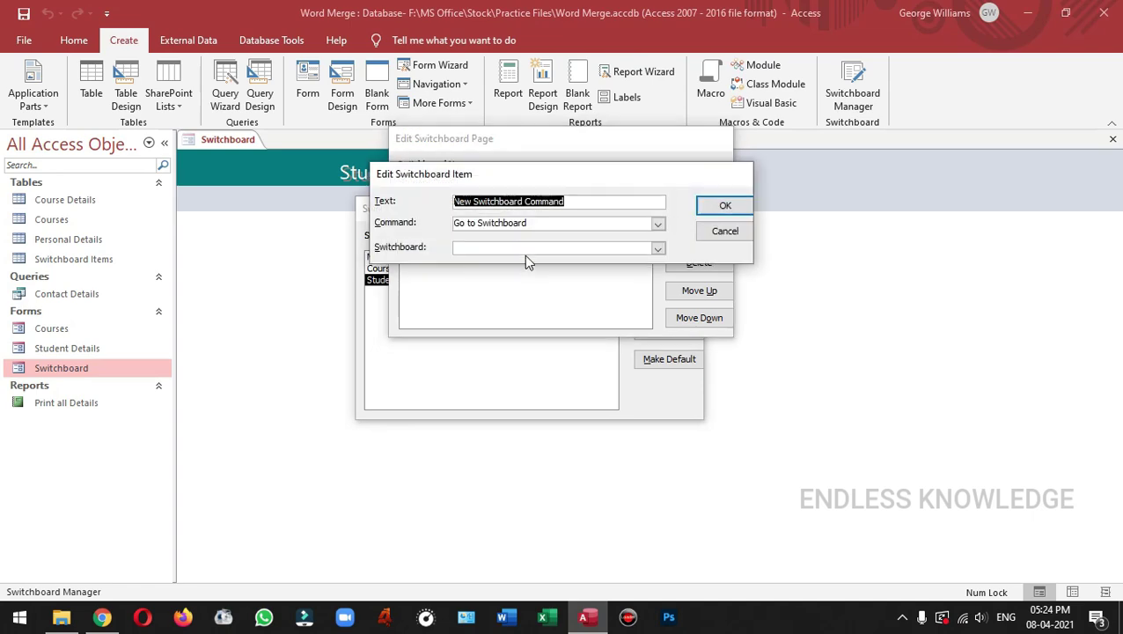
text(Print all Records)
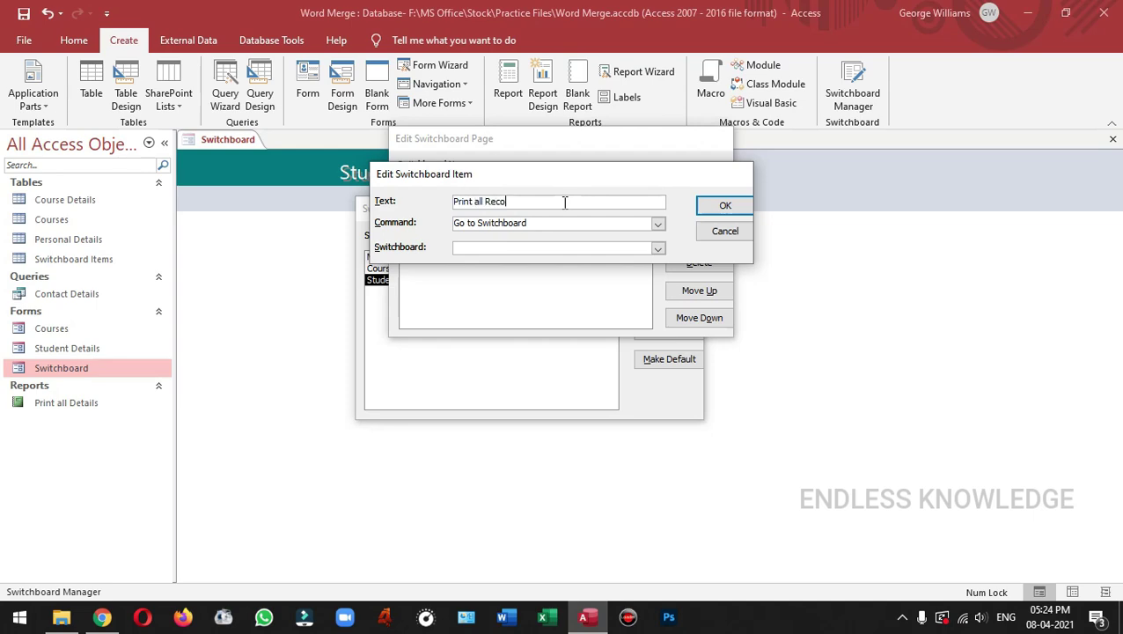
click(658, 224)
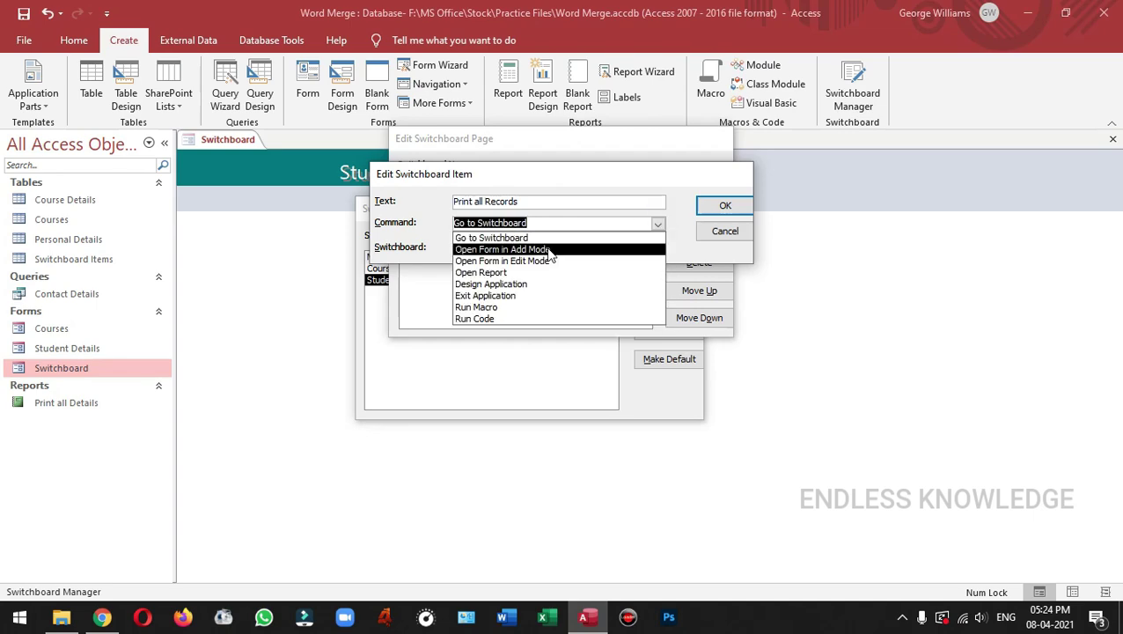
click(518, 273)
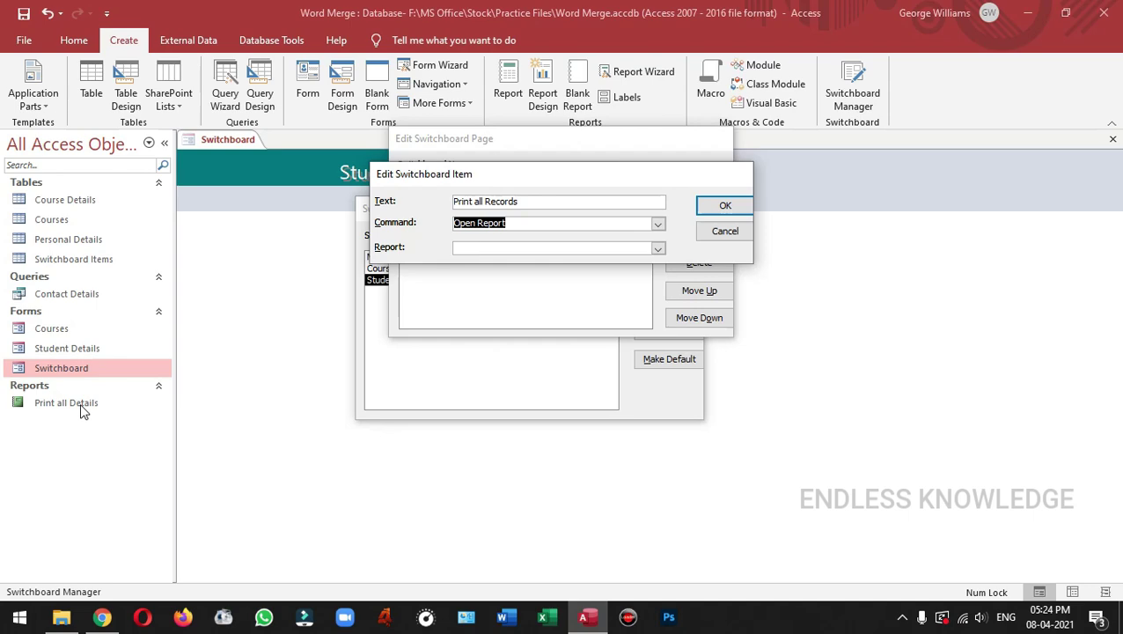
click(657, 248)
click(548, 262)
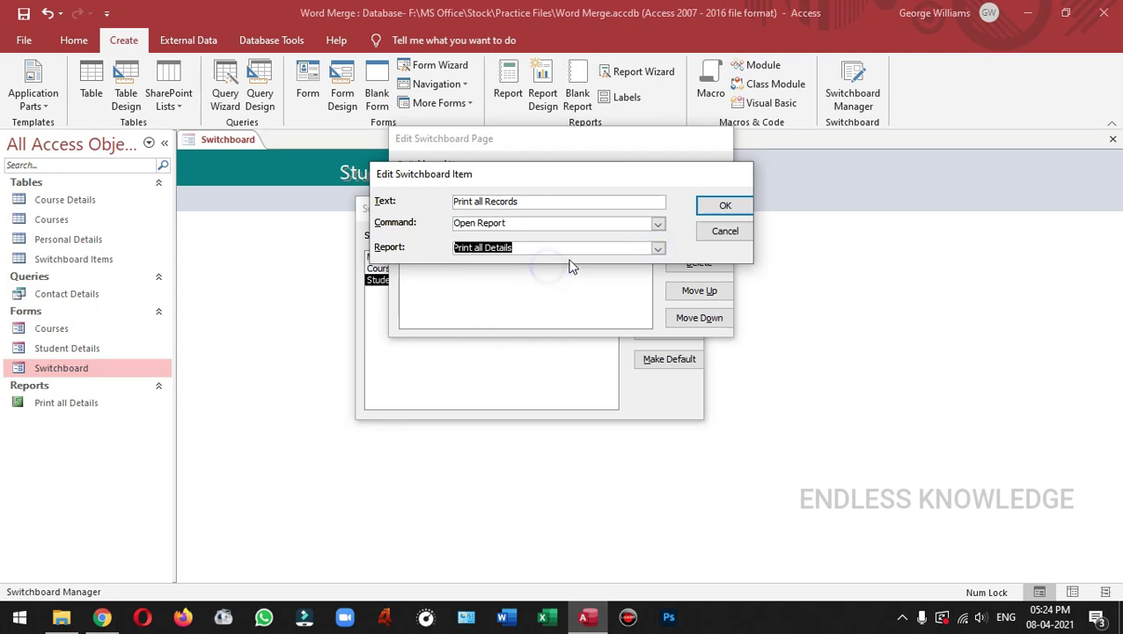
click(717, 207)
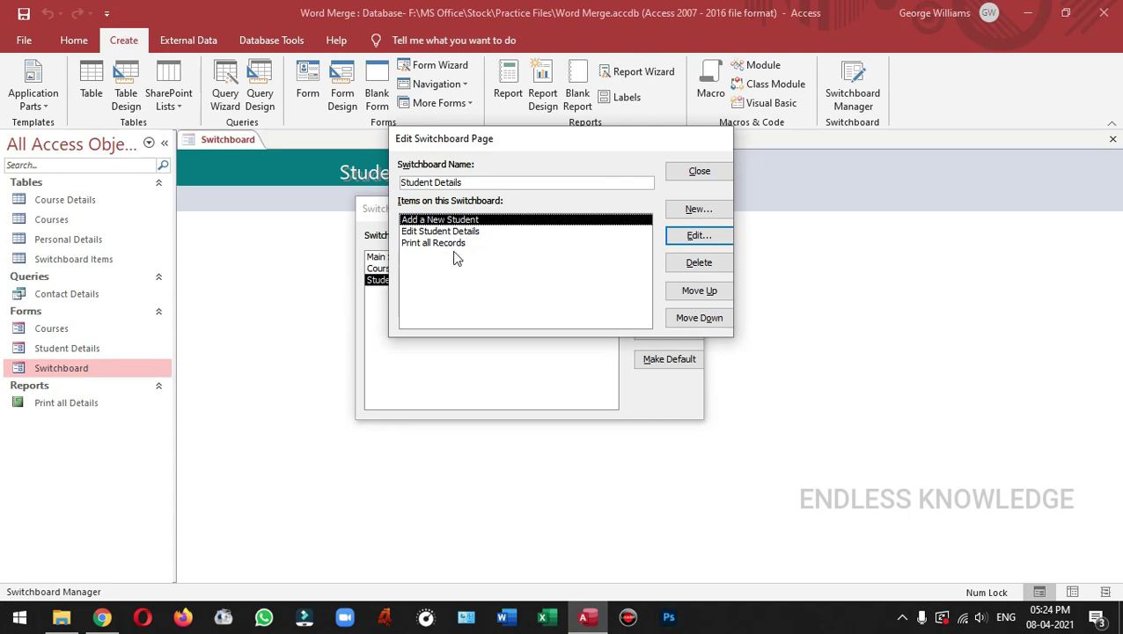
- Add a 'Bact to Main Page' item pointing to Main Switchboard, then close both Switchboard Manager dialogs
click(698, 209)
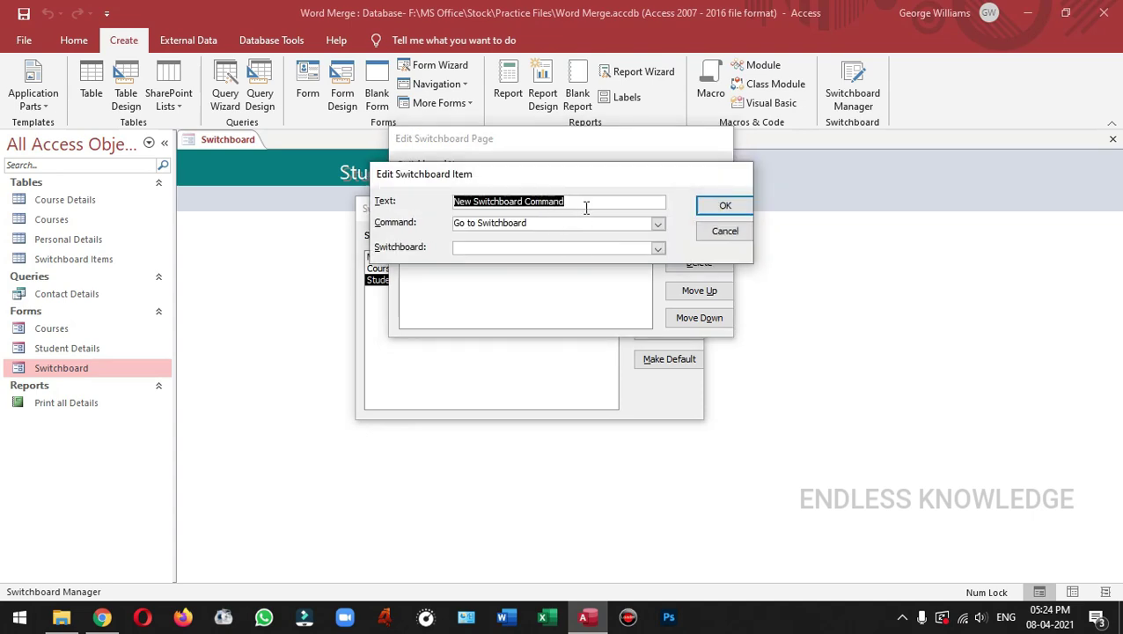
text(Bact to Main Page)
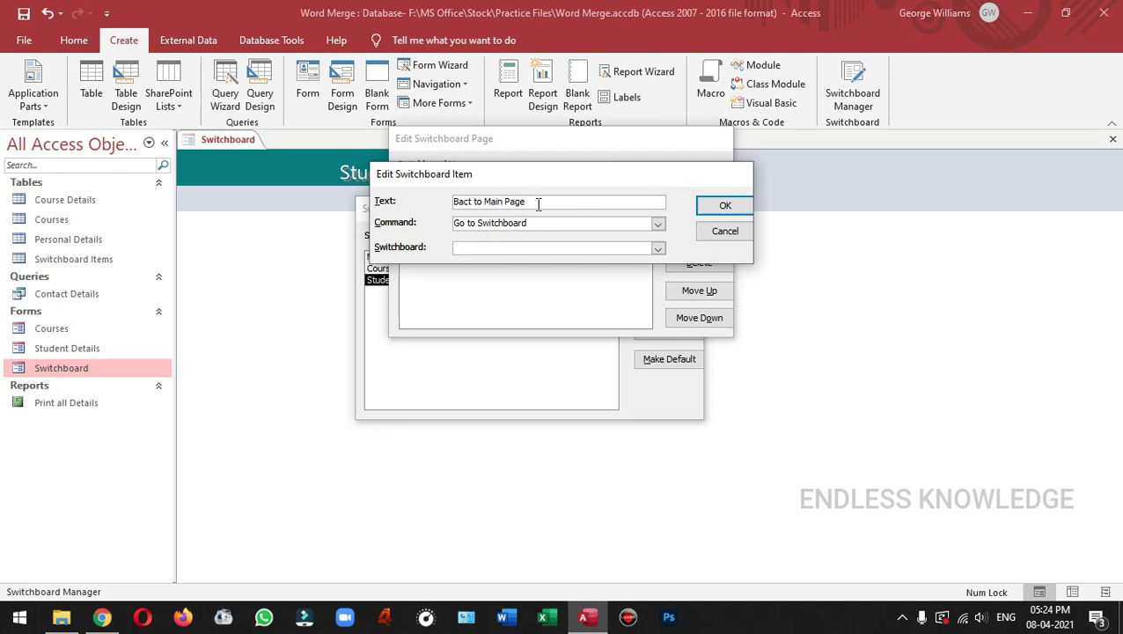
click(659, 248)
click(653, 269)
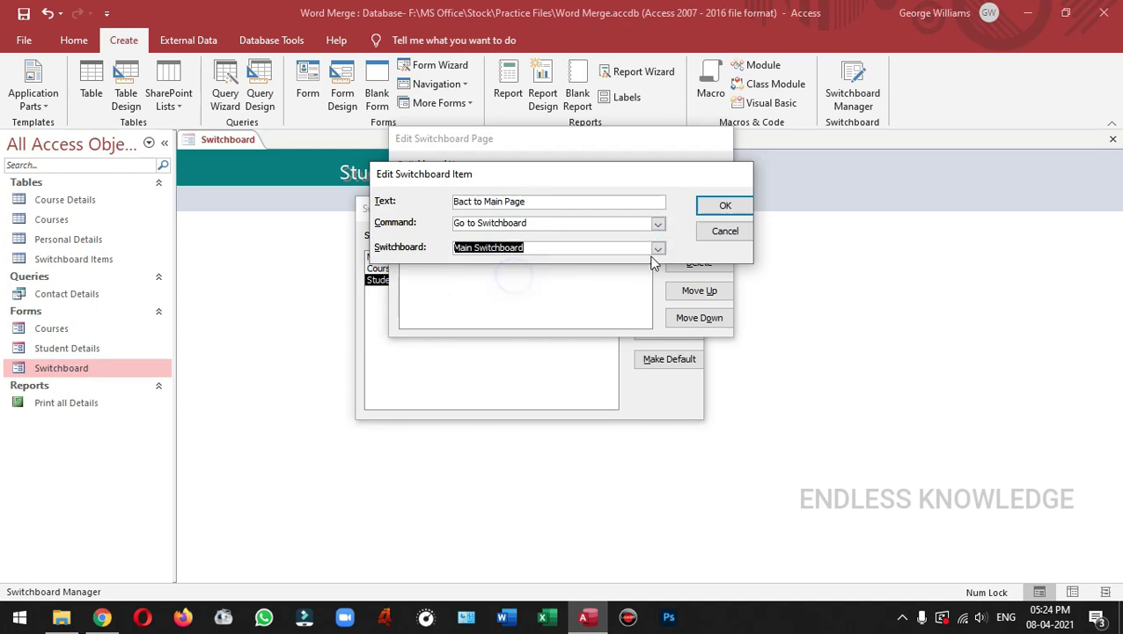
click(725, 205)
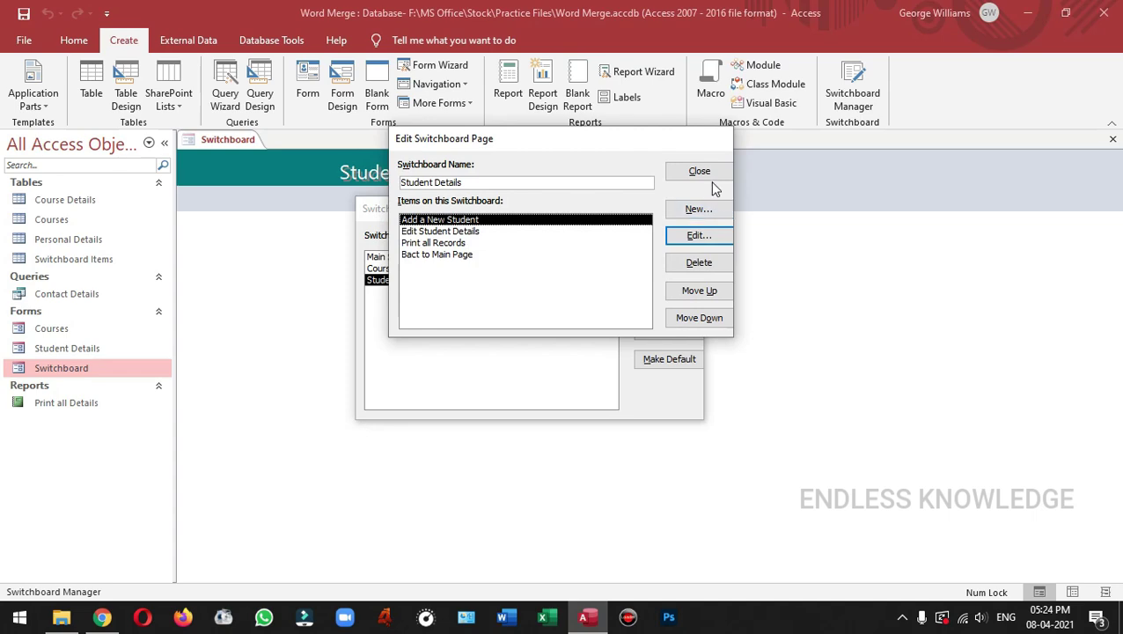
click(705, 175)
click(682, 246)
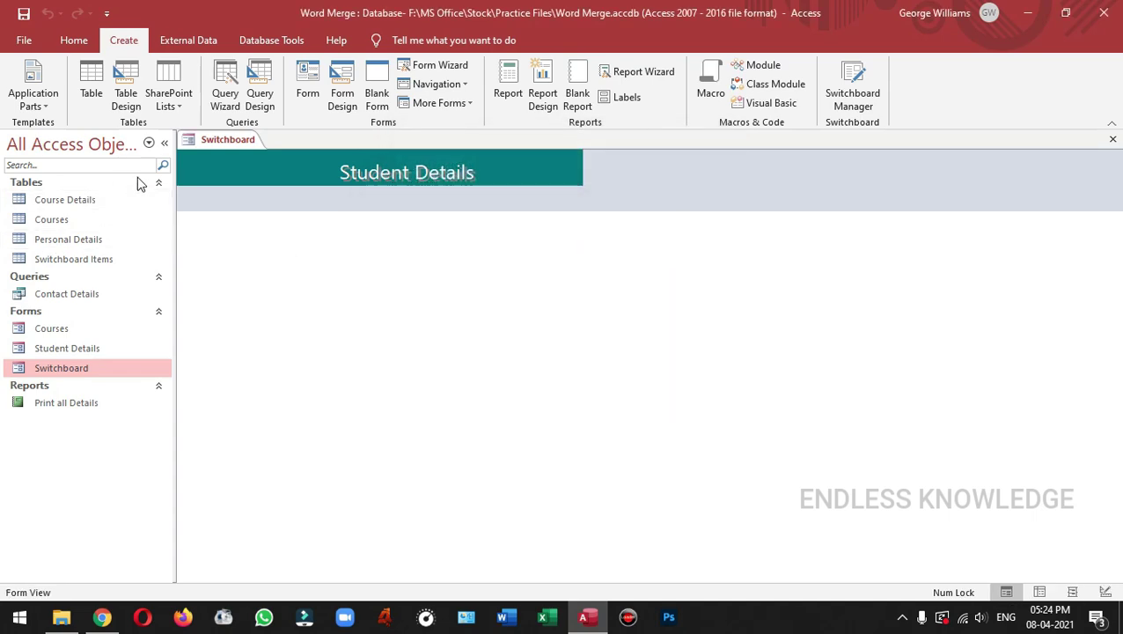
- Refresh All, then check that Bact to Main Page returns to Main Switchboard and Student Details reopens
click(74, 40)
click(414, 74)
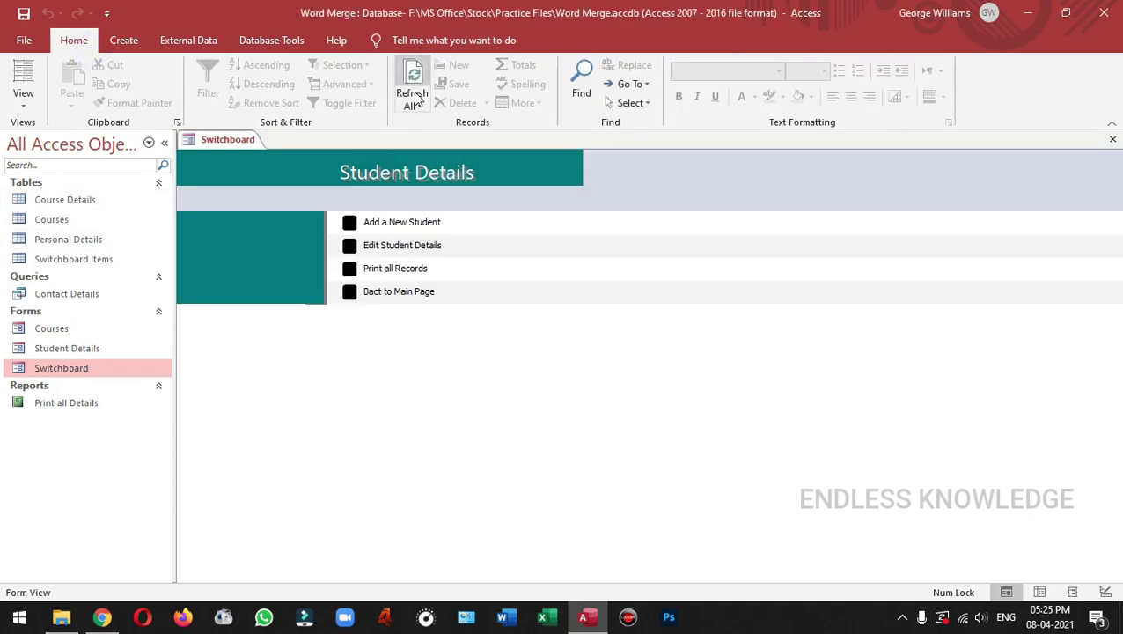
click(404, 293)
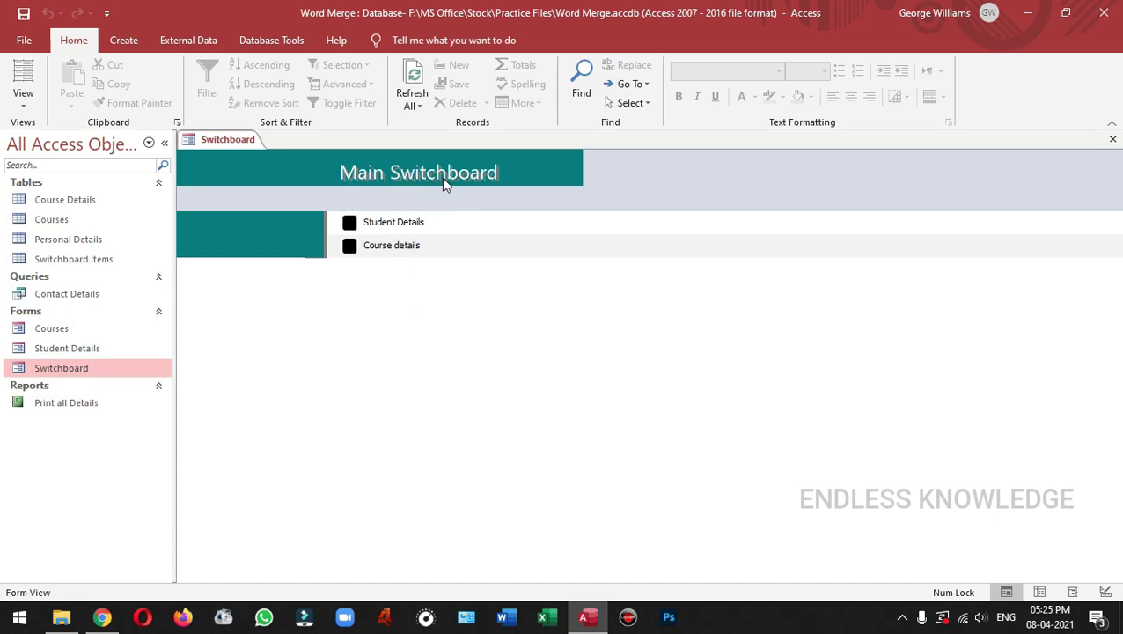
click(406, 223)
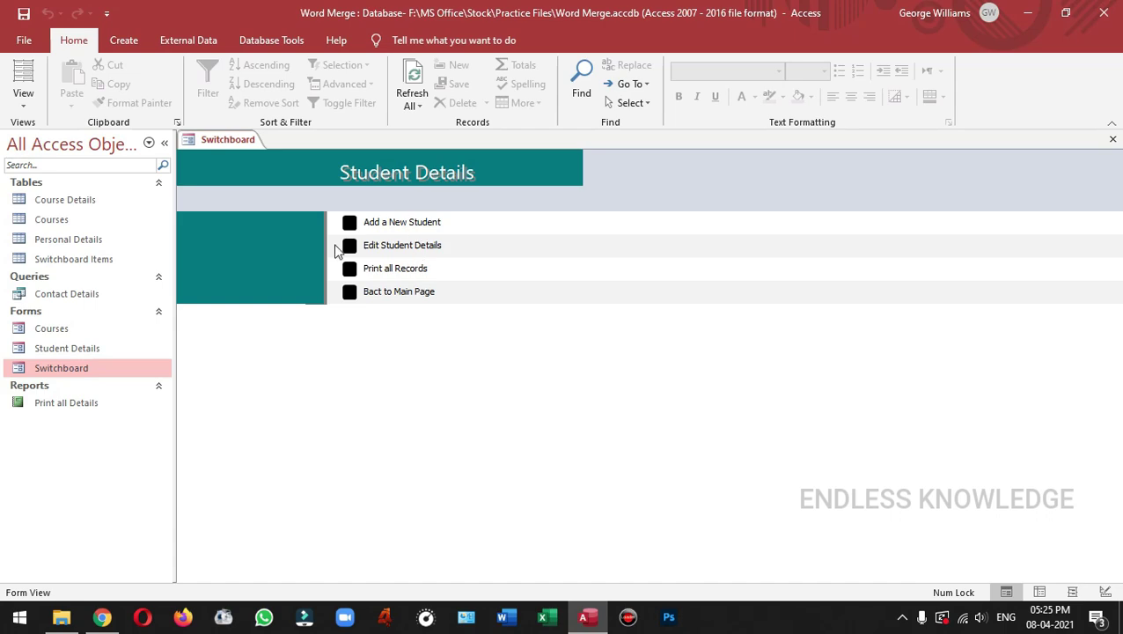
- Test Add a New Student and Edit Student Details, stepping through records to the last and back to the first
click(411, 220)
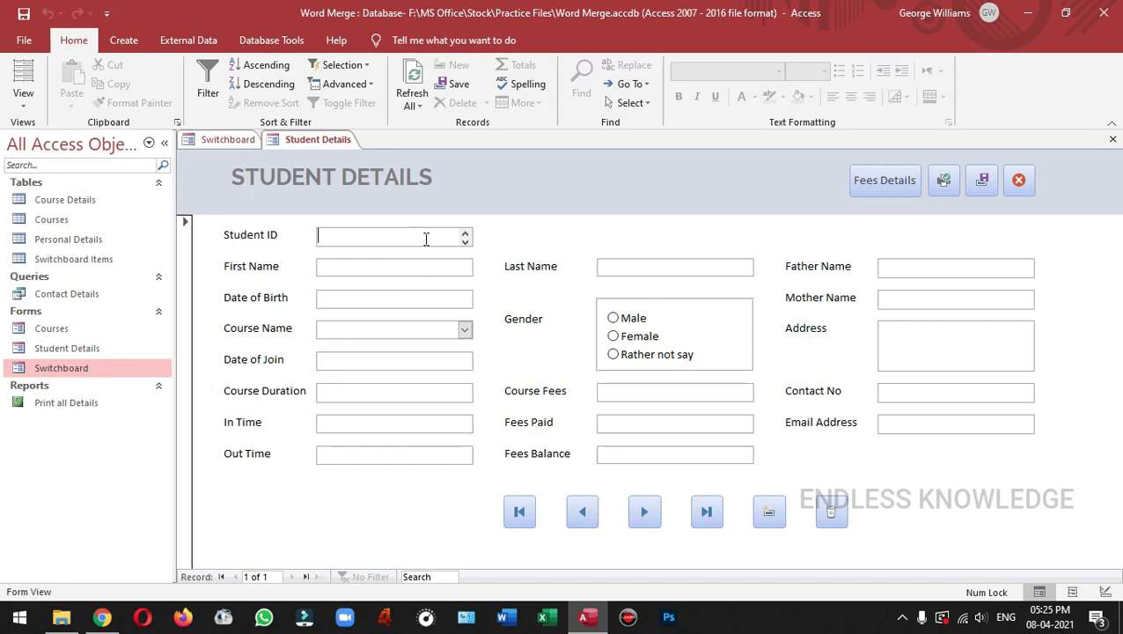
click(1019, 180)
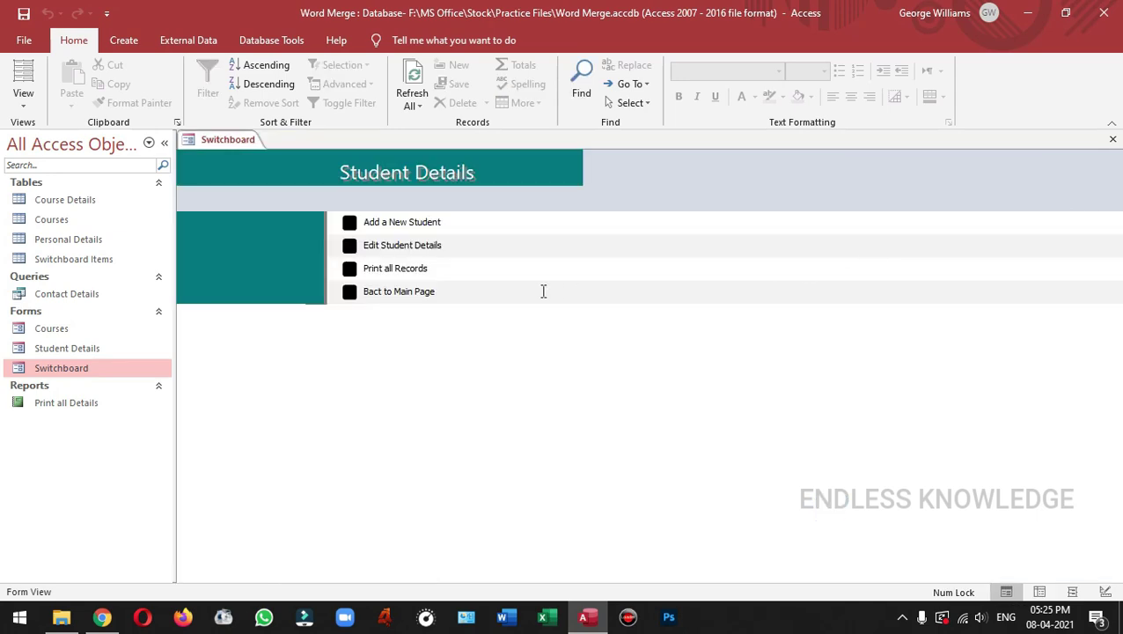
click(423, 247)
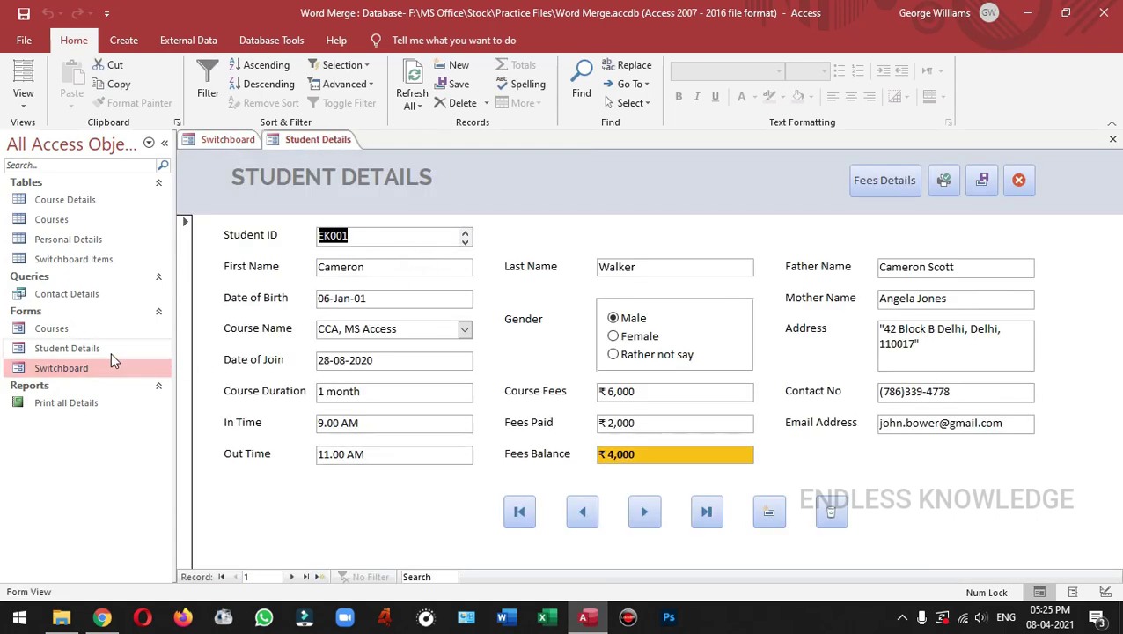
click(293, 577)
click(293, 576)
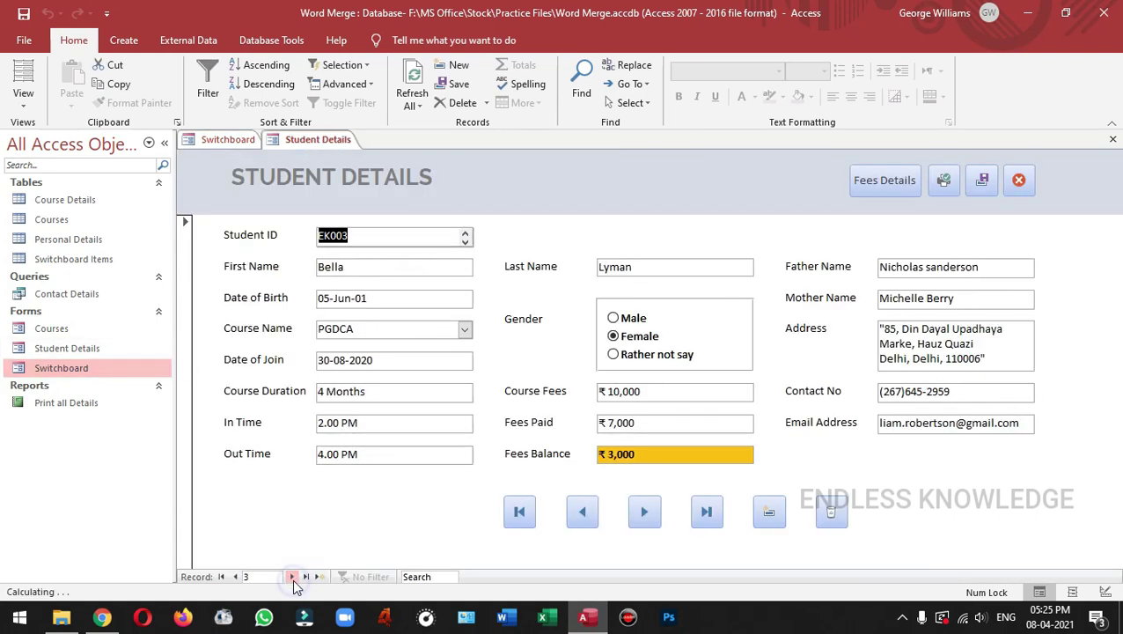
click(294, 576)
click(294, 577)
click(294, 576)
click(293, 576)
click(293, 577)
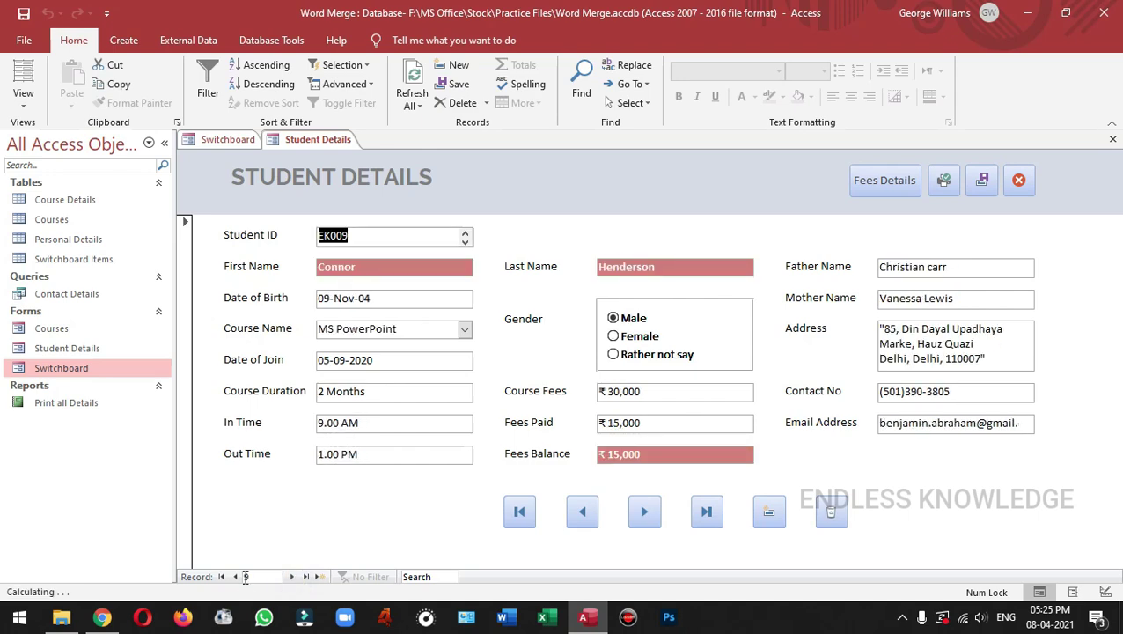
click(307, 577)
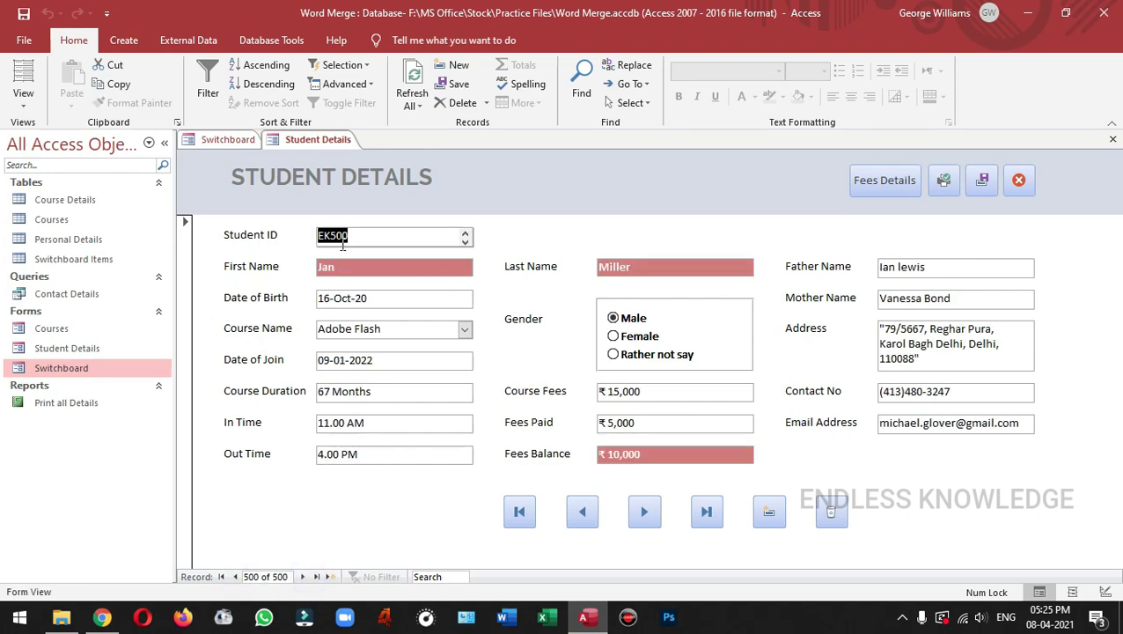
click(221, 577)
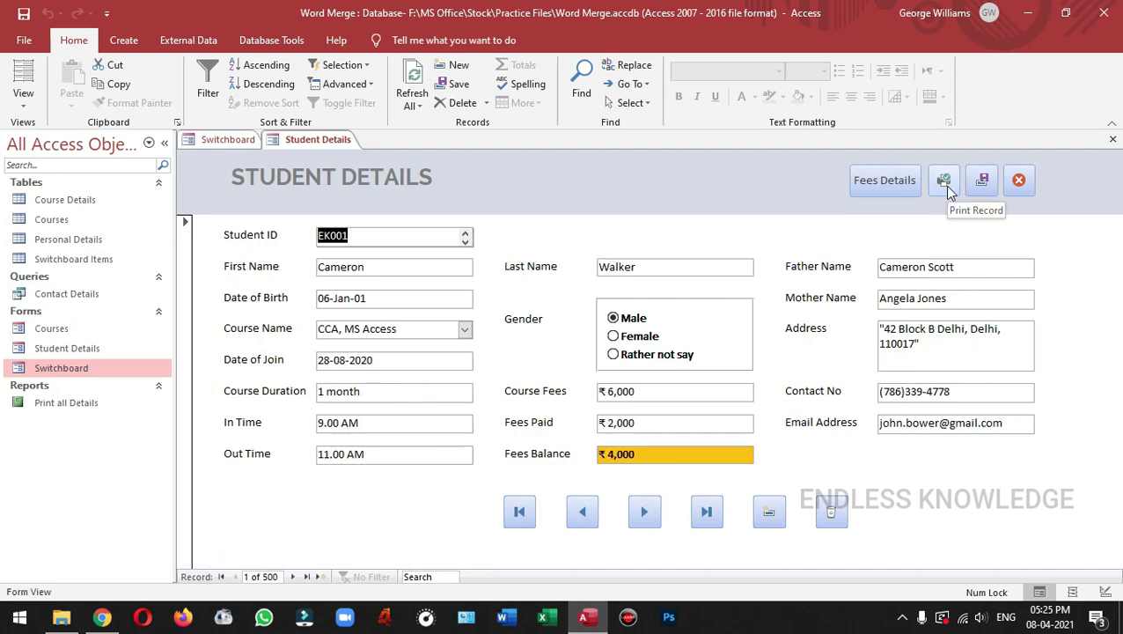
click(1018, 181)
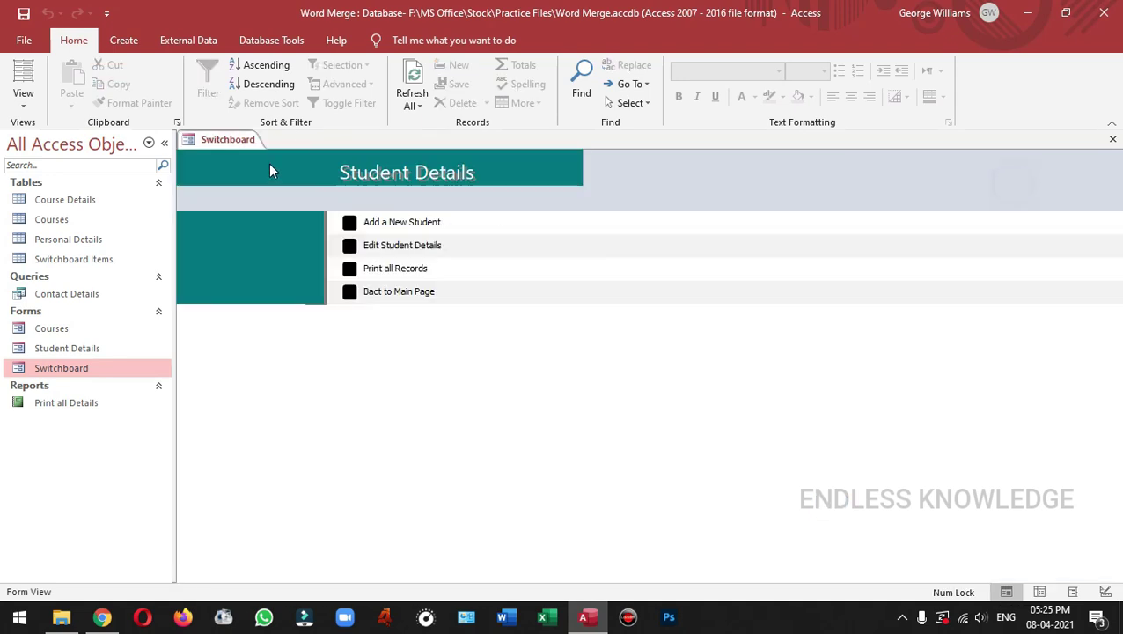
- Run Print all Records, view the Contact Details report in Print Preview, close it, and return to Main Switchboard
click(413, 268)
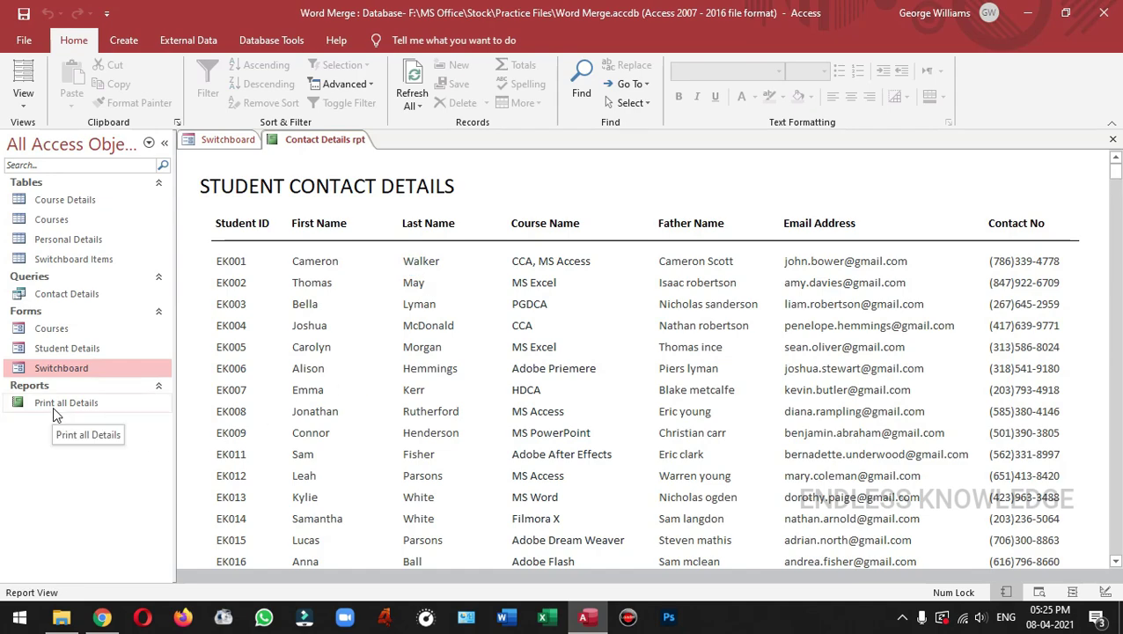
click(1038, 590)
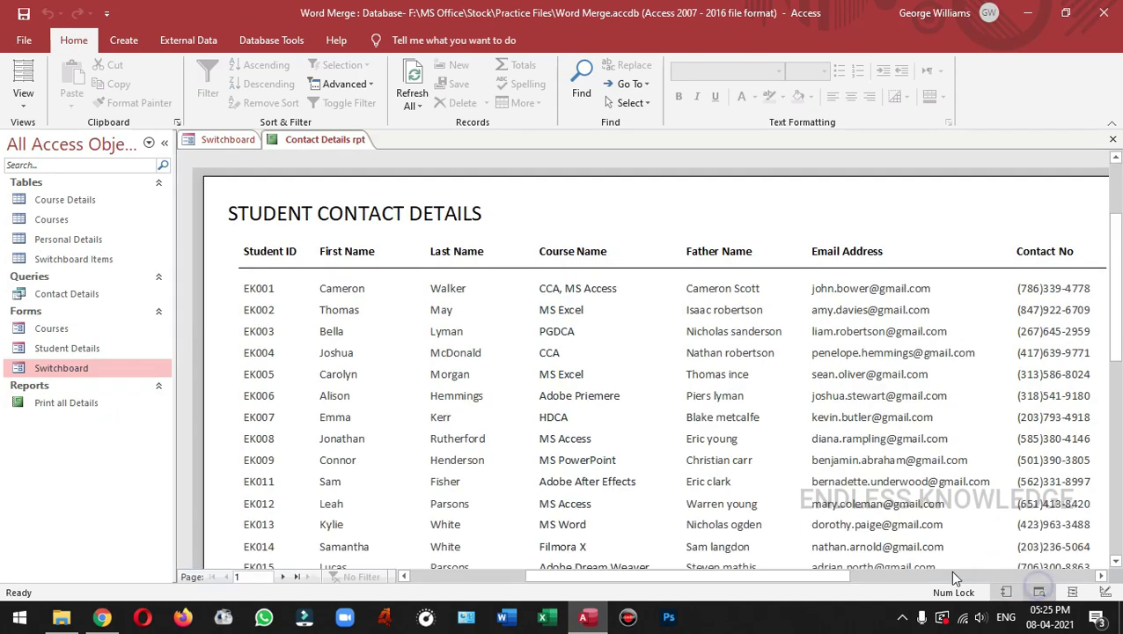
click(1113, 139)
click(412, 295)
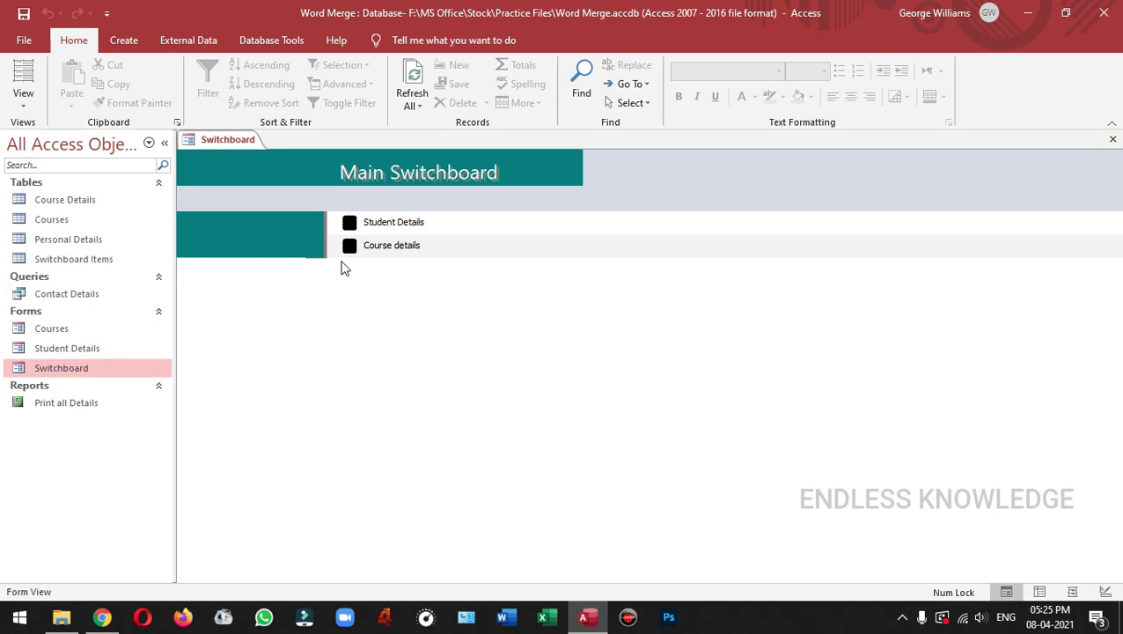
- On the Course Details page, add 'Add a New Course', opening the Courses form in Add mode
click(134, 40)
click(852, 93)
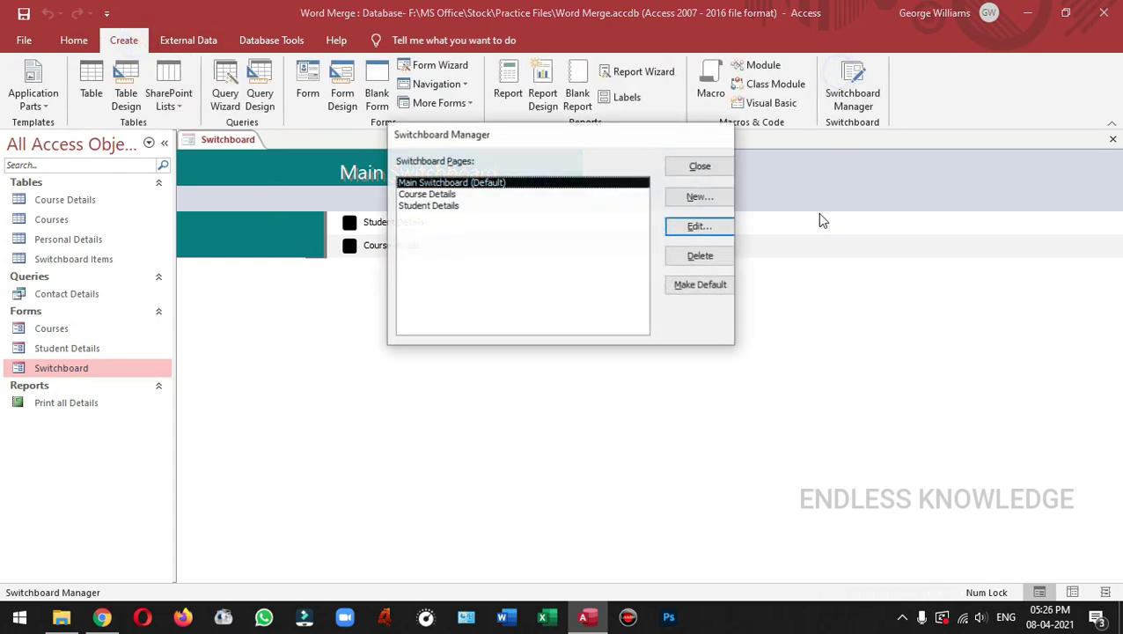
drag(521, 135, 571, 246)
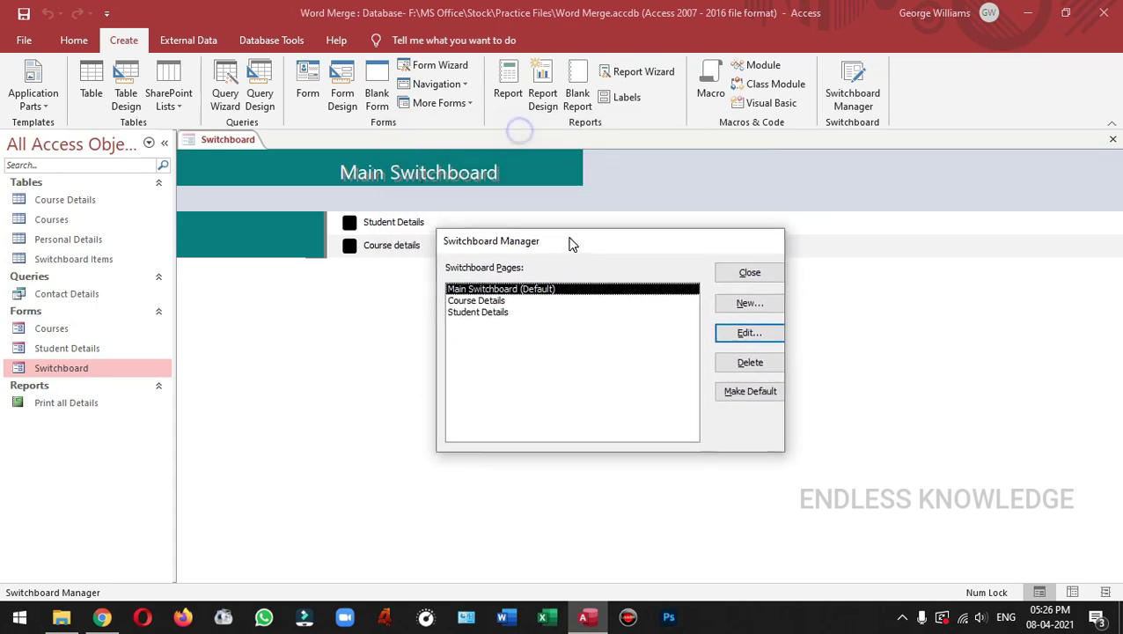
double_click(487, 308)
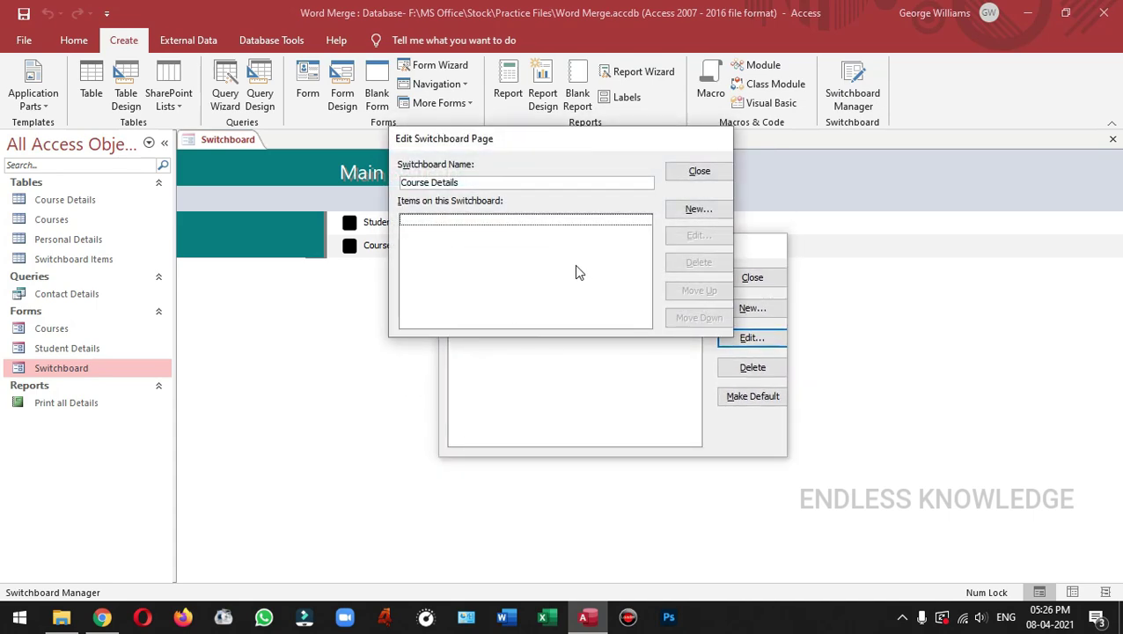
click(699, 209)
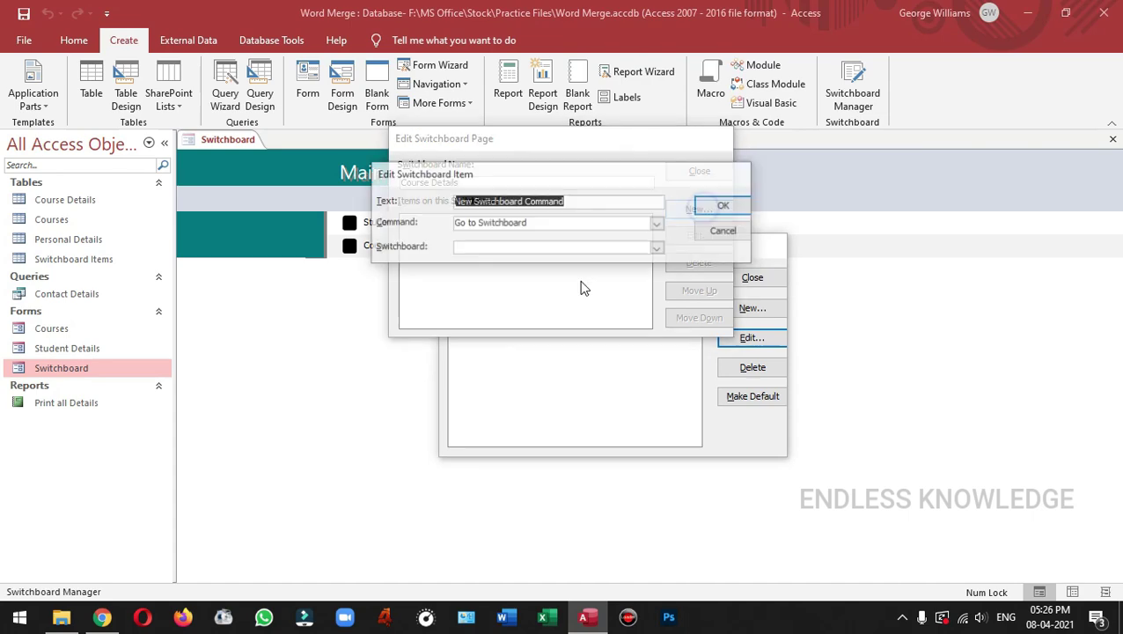
text(Add a New Course)
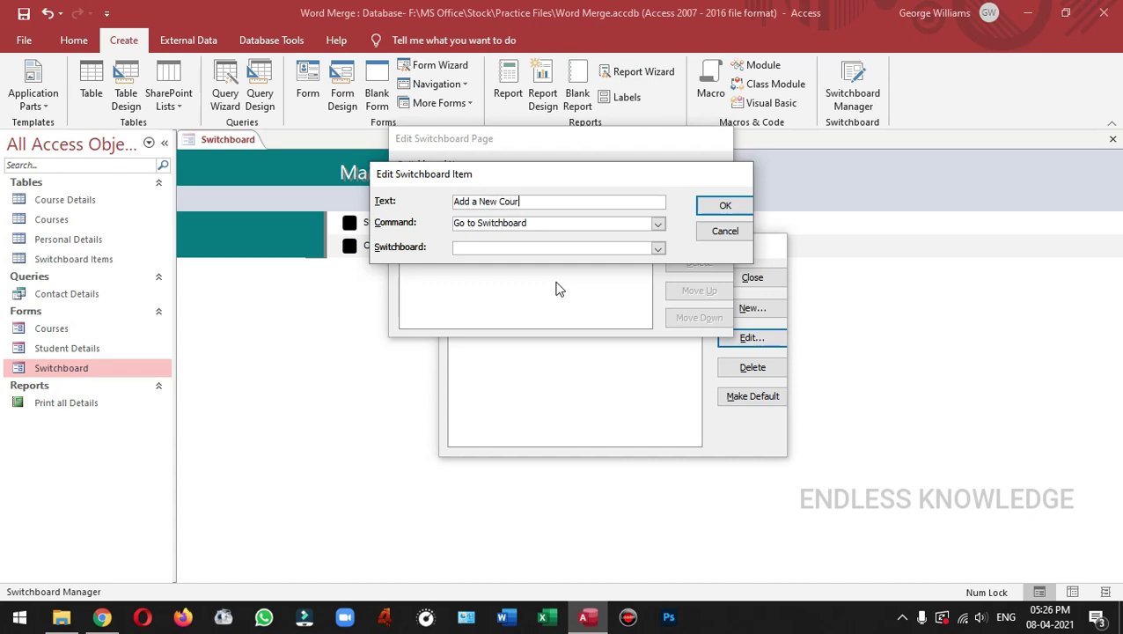
click(657, 224)
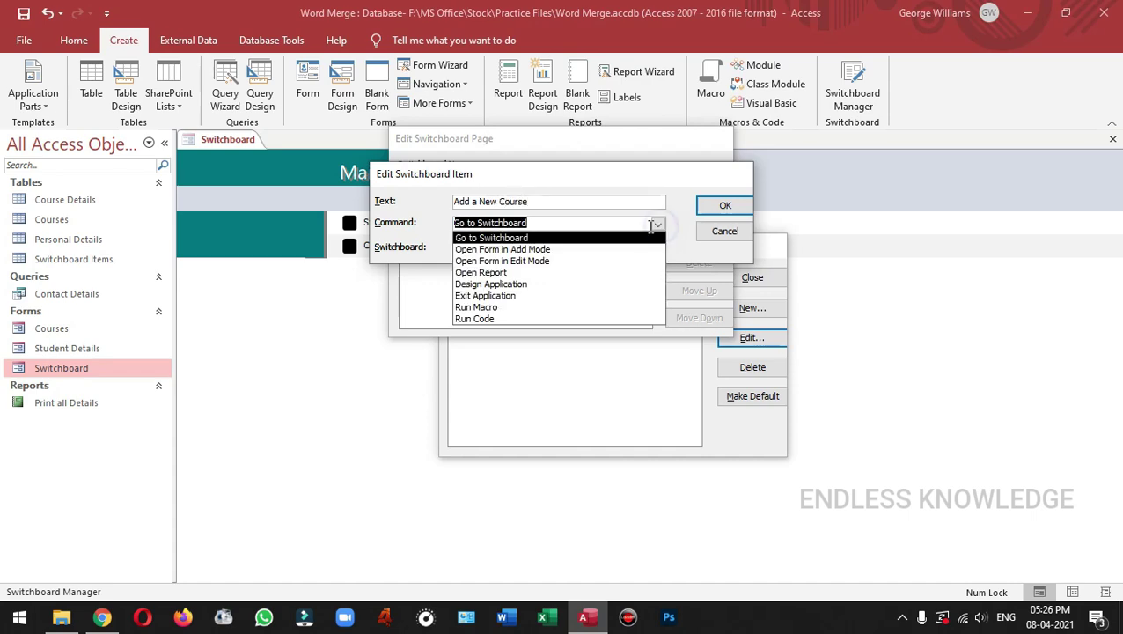
click(581, 250)
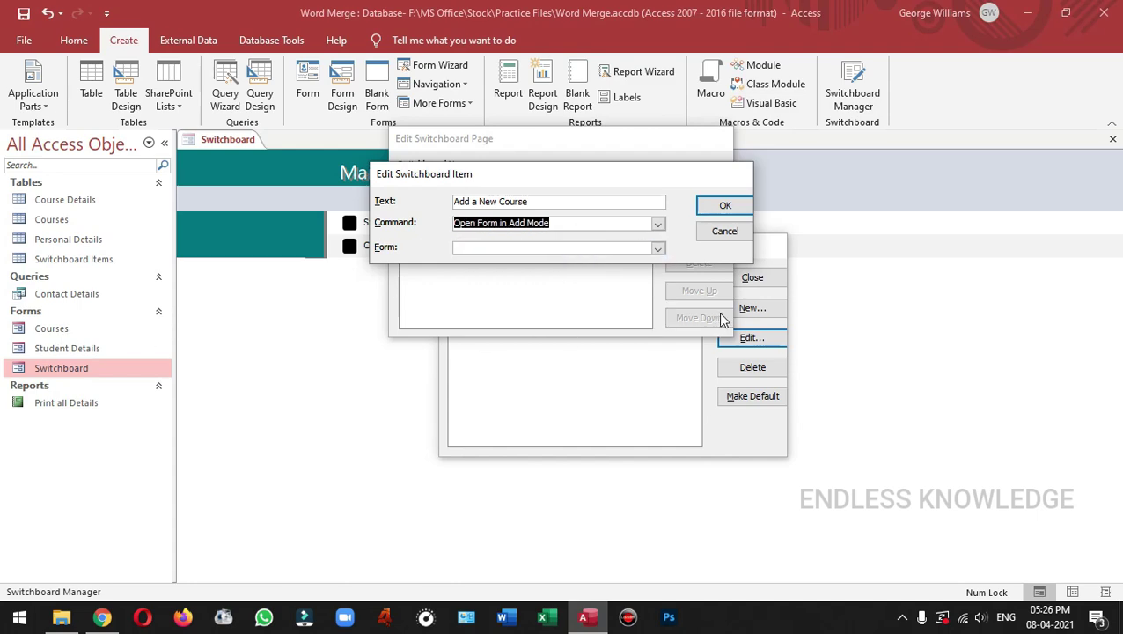
click(657, 249)
click(476, 262)
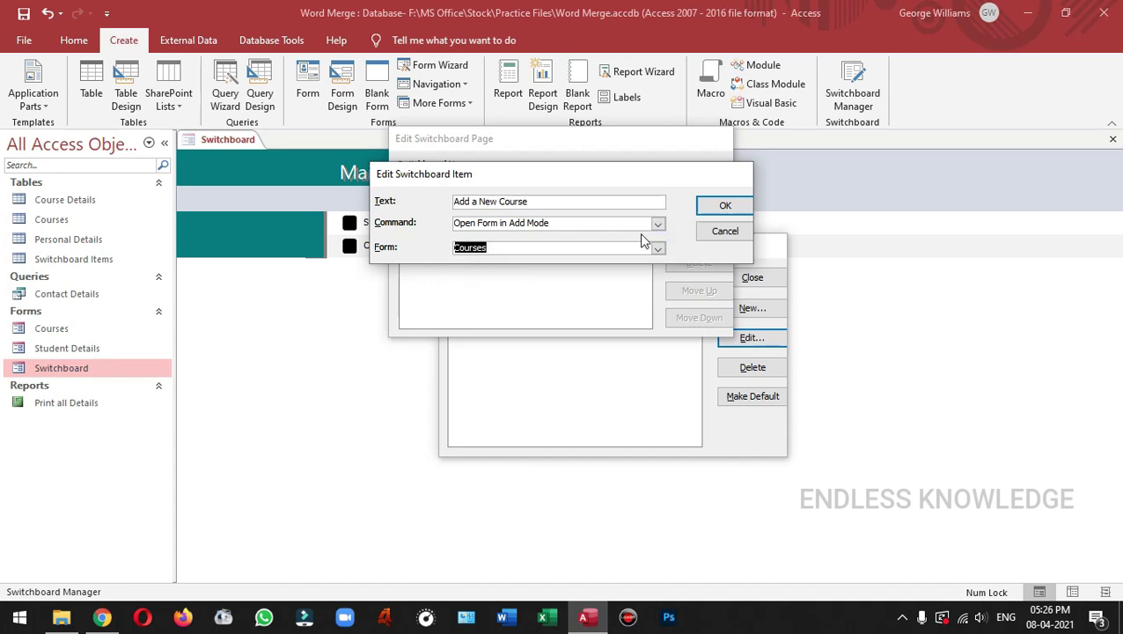
click(723, 208)
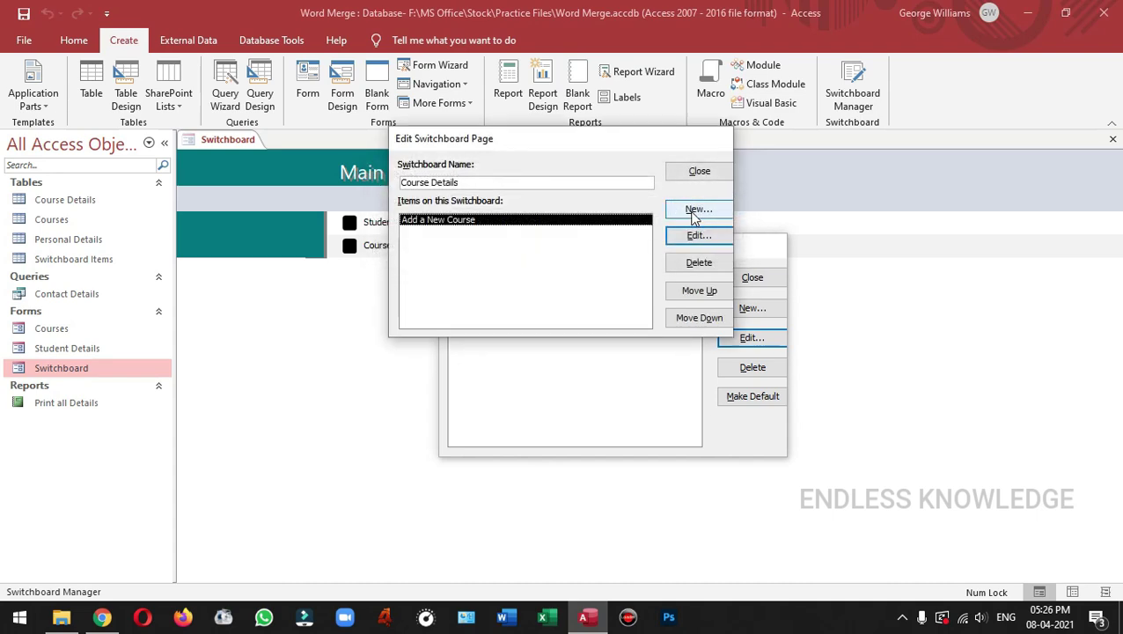
- Add an 'Edit Courses' item that opens the Courses form in Edit mode
click(697, 209)
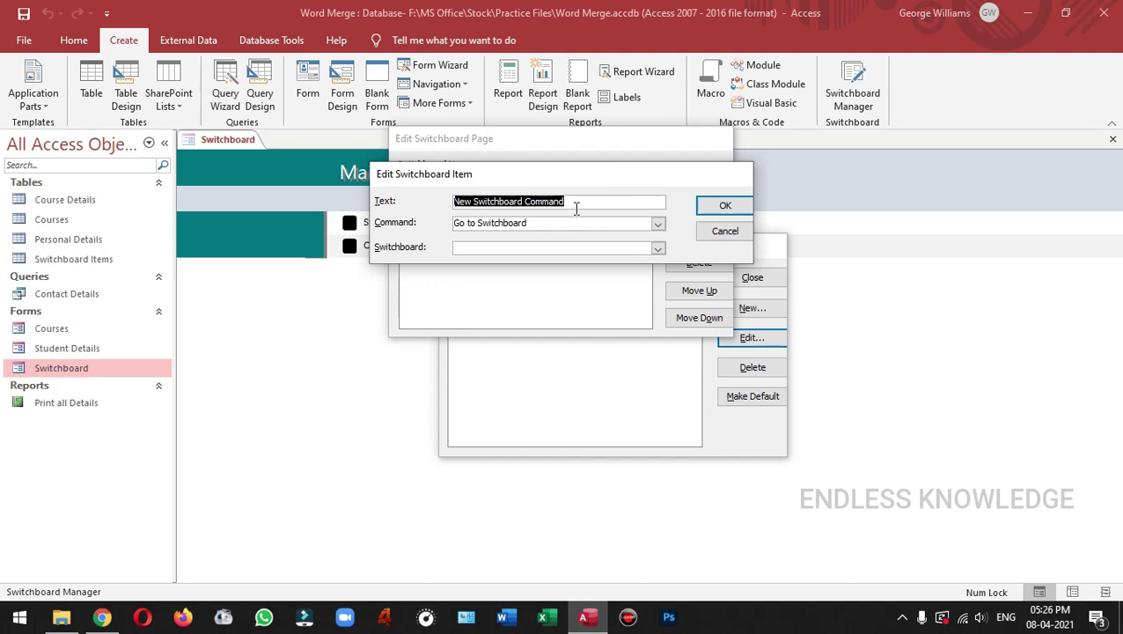
text(Edit Courses)
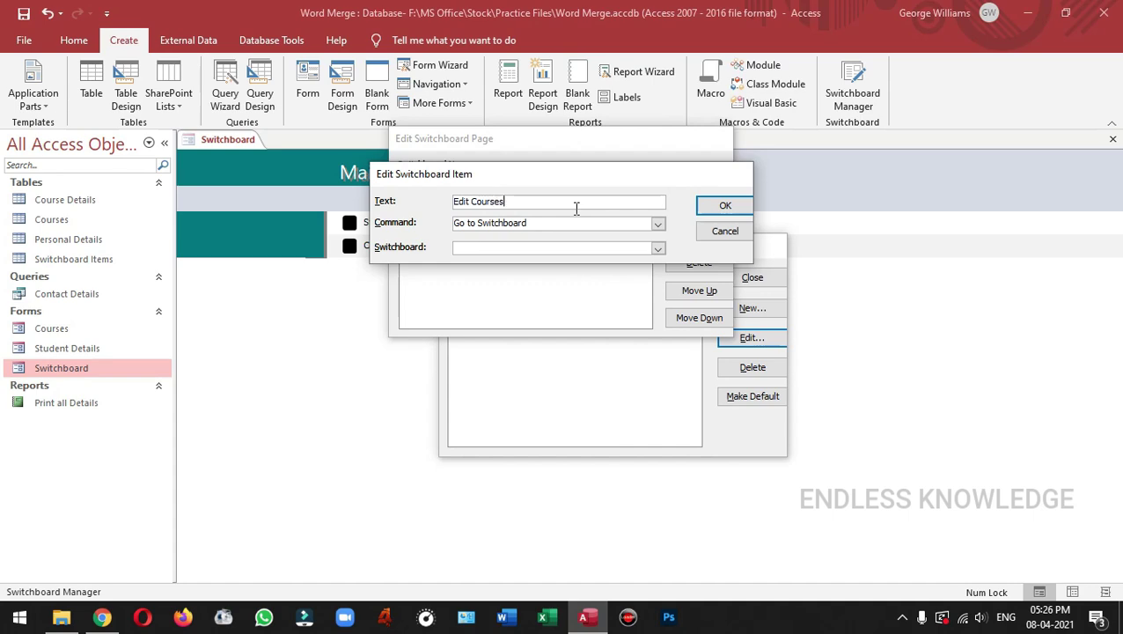
click(658, 224)
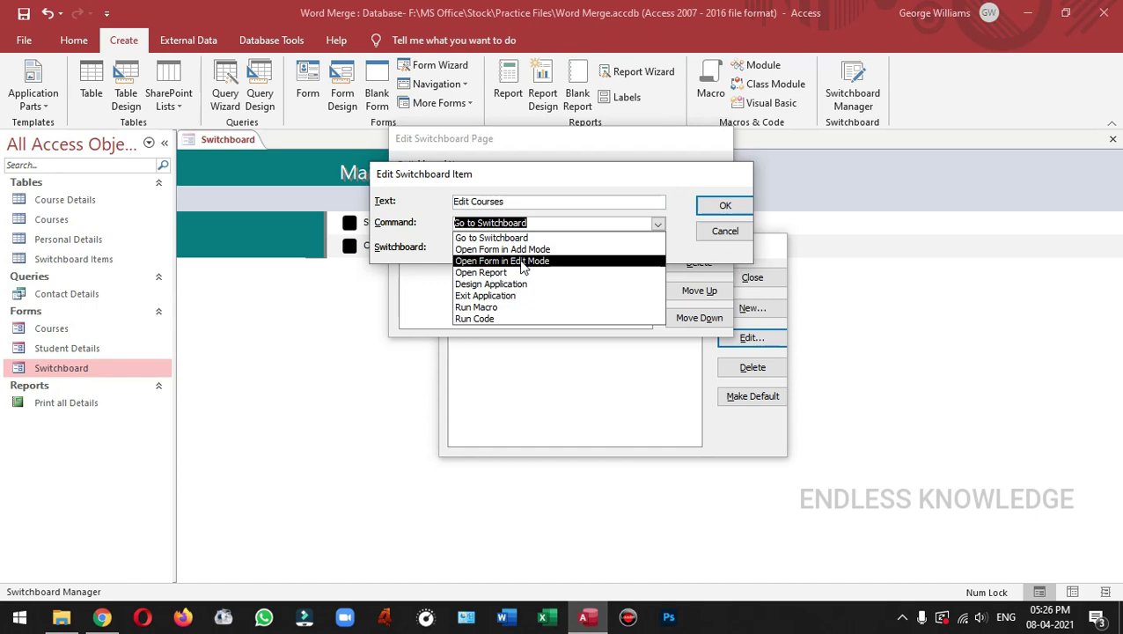
click(521, 262)
click(659, 247)
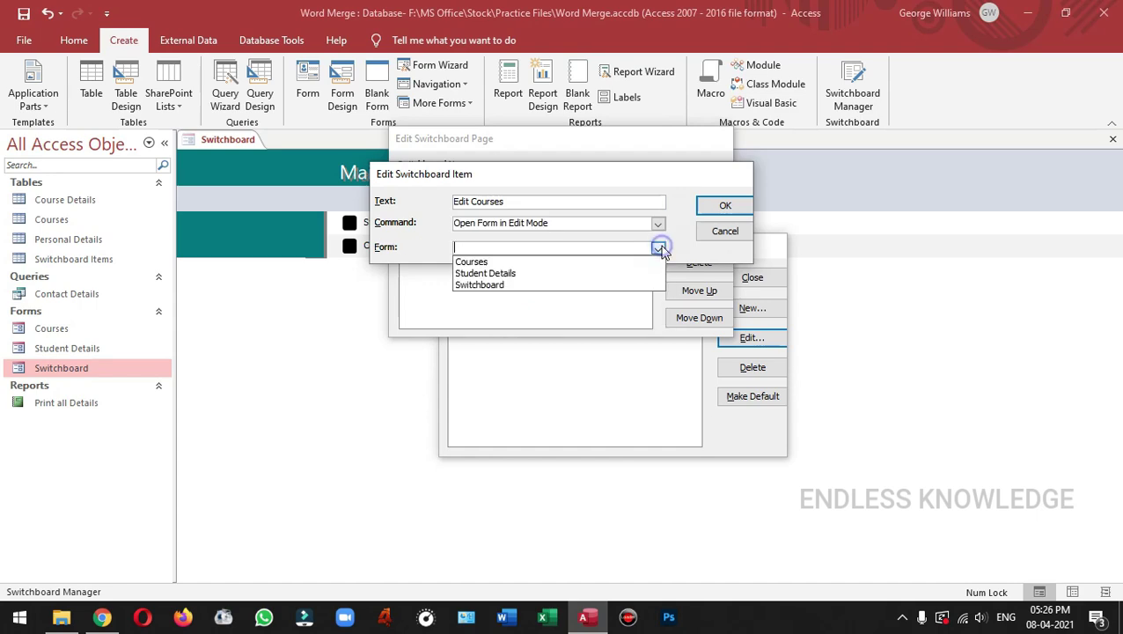
click(535, 263)
click(724, 206)
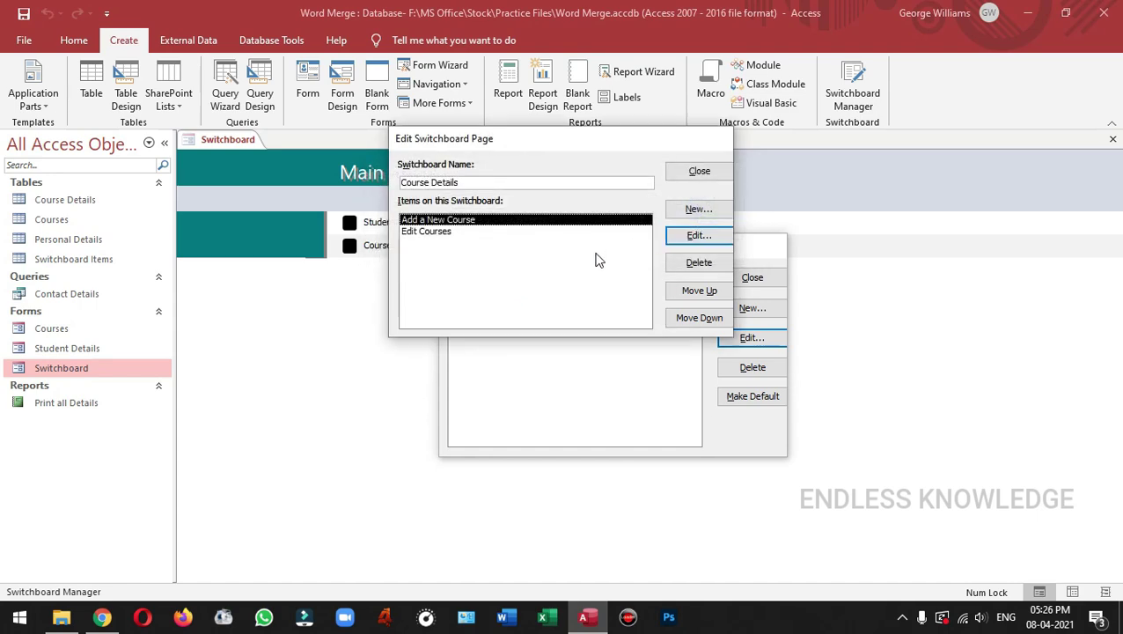
- Add a 'Back to Main Page' item going to Main Switchboard, then close the Switchboard Manager
click(697, 210)
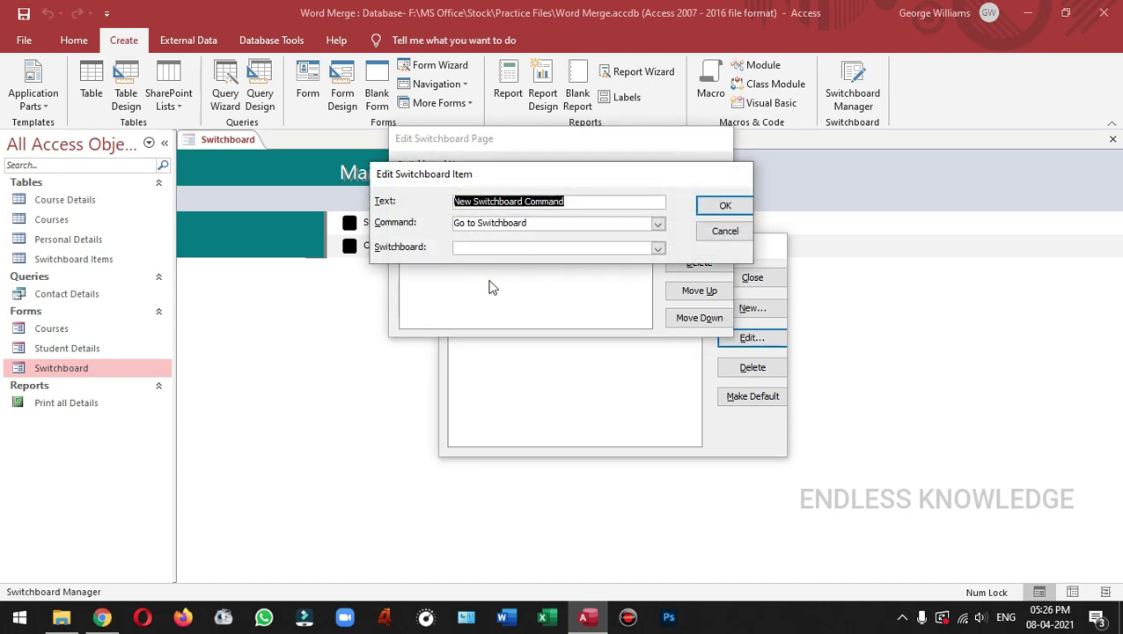
click(431, 181)
text(Back to )
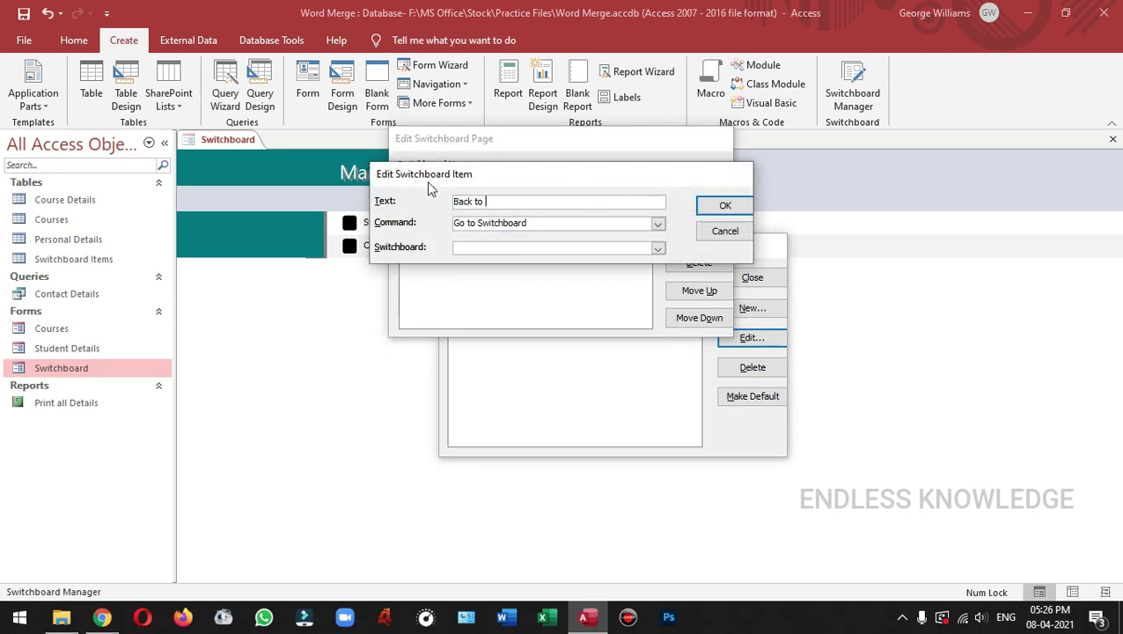
text(main Page)
click(487, 200)
key(BackSpace)
text(M)
click(659, 247)
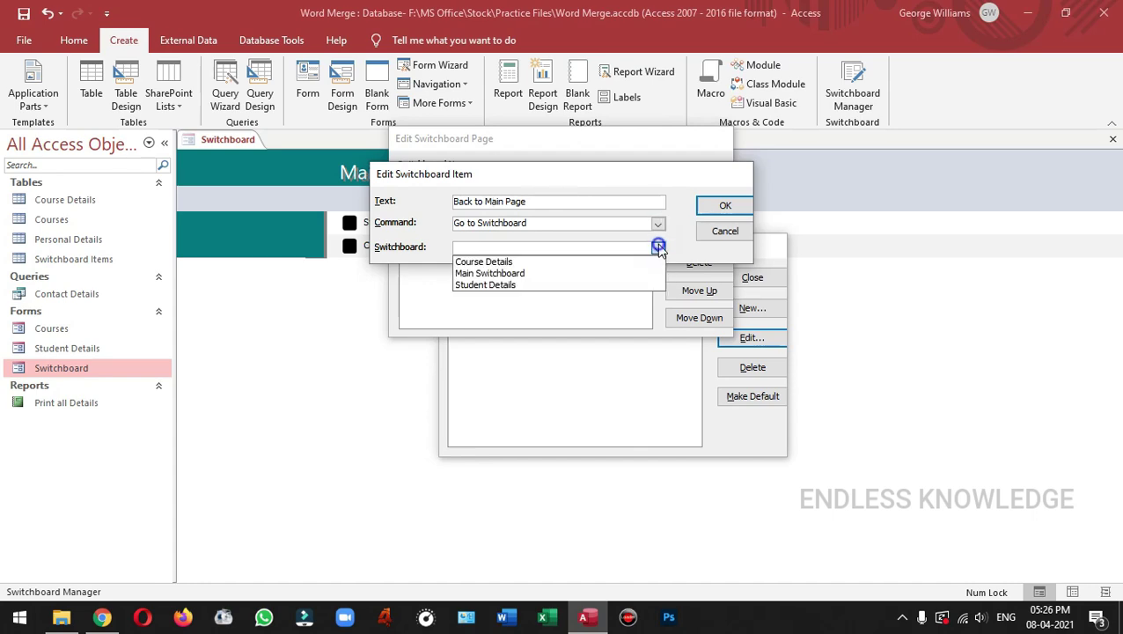
click(533, 273)
click(726, 205)
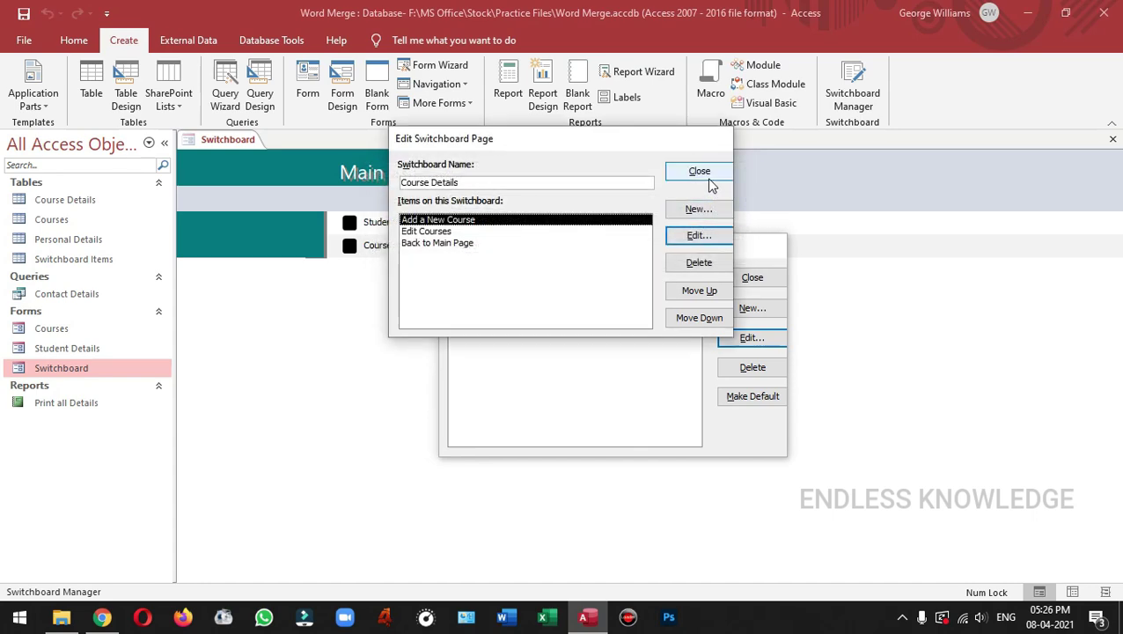
click(715, 176)
click(755, 277)
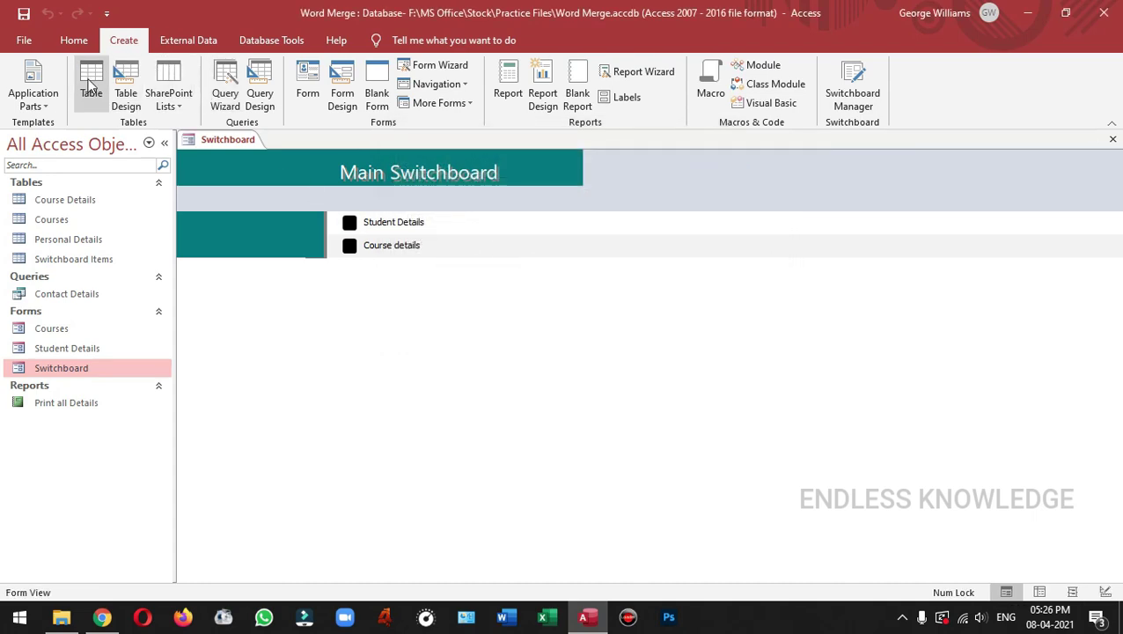
- On the Course details page, test Add a New Course, visiting the Course Name, Duration and Fees fields
click(76, 42)
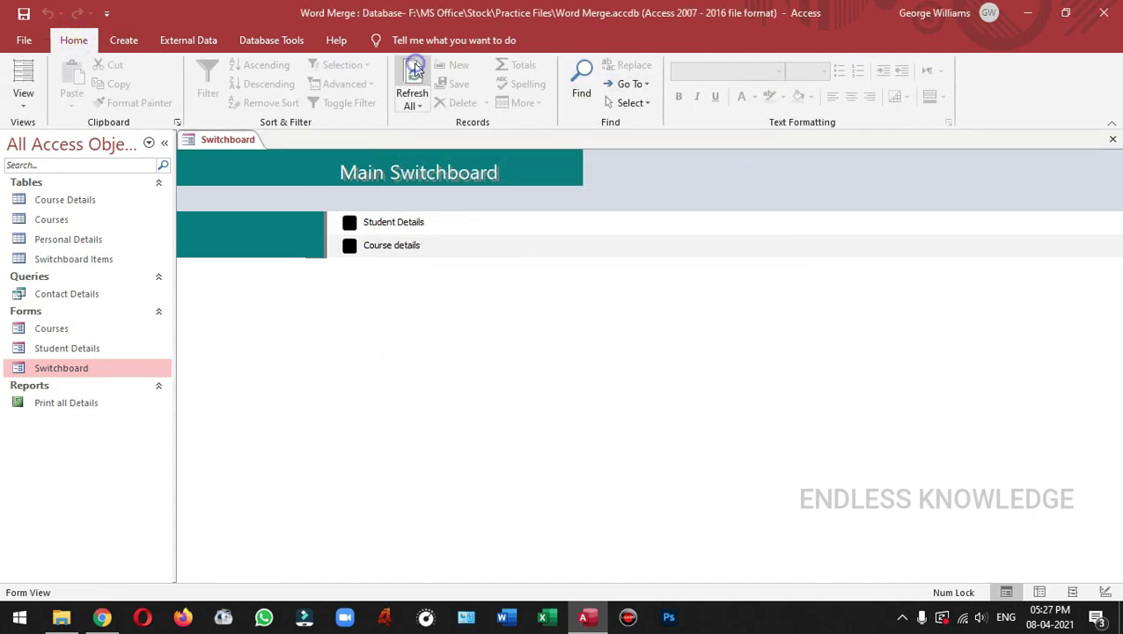
click(406, 244)
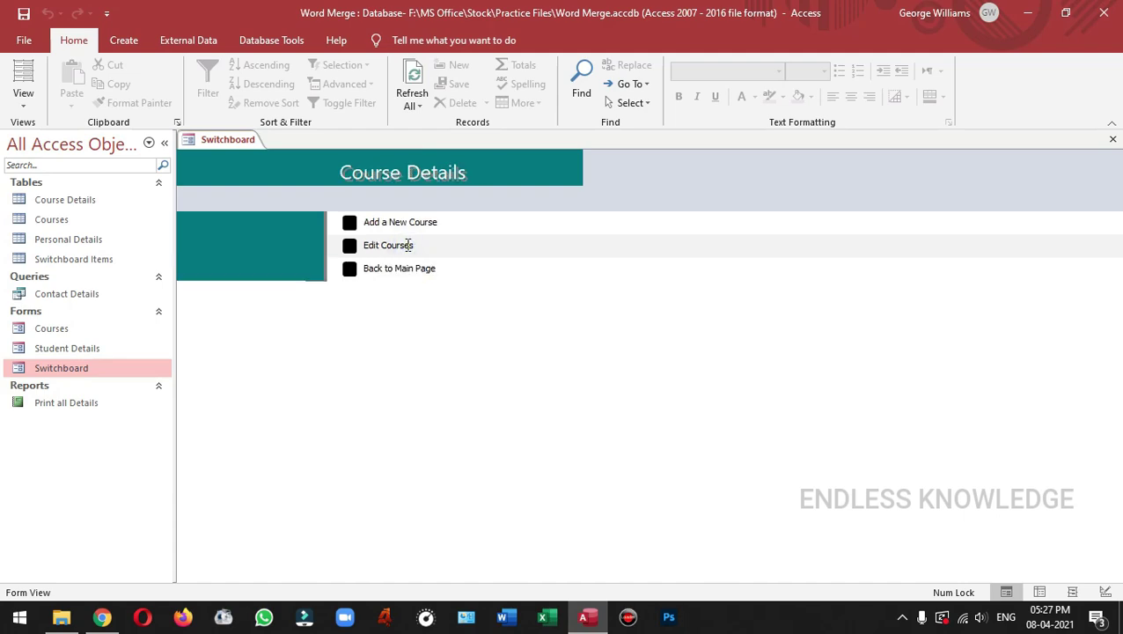
click(417, 222)
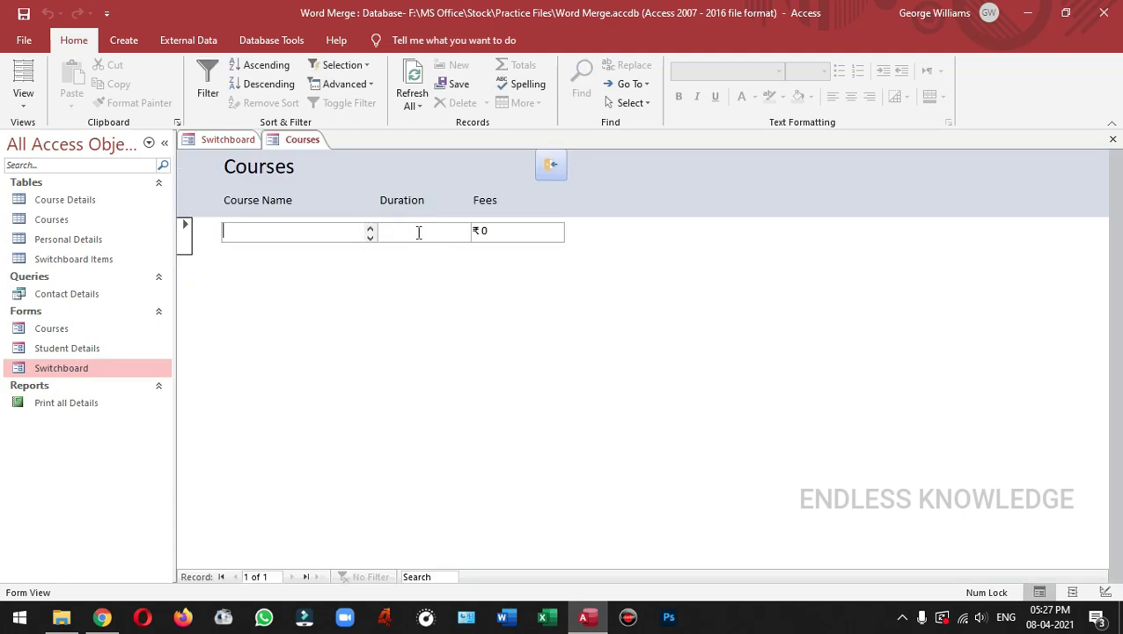
click(293, 235)
click(408, 233)
click(509, 227)
click(552, 168)
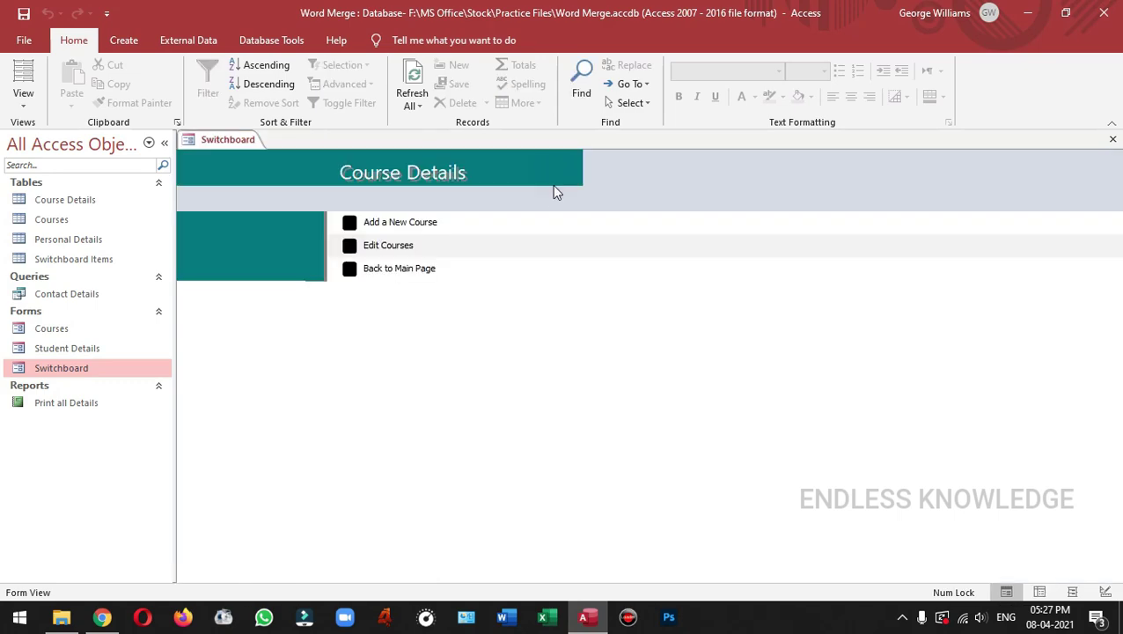
- Test Edit Courses by scrolling the existing course records, then close it and return to Main Switchboard
click(402, 248)
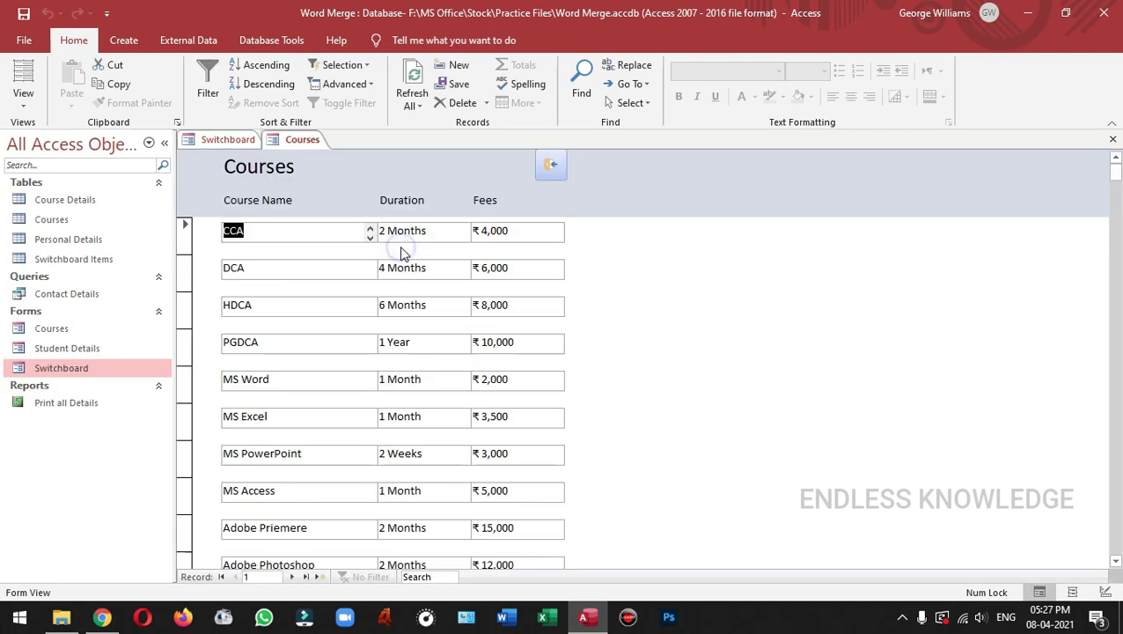
scroll(446, 280, down, 3)
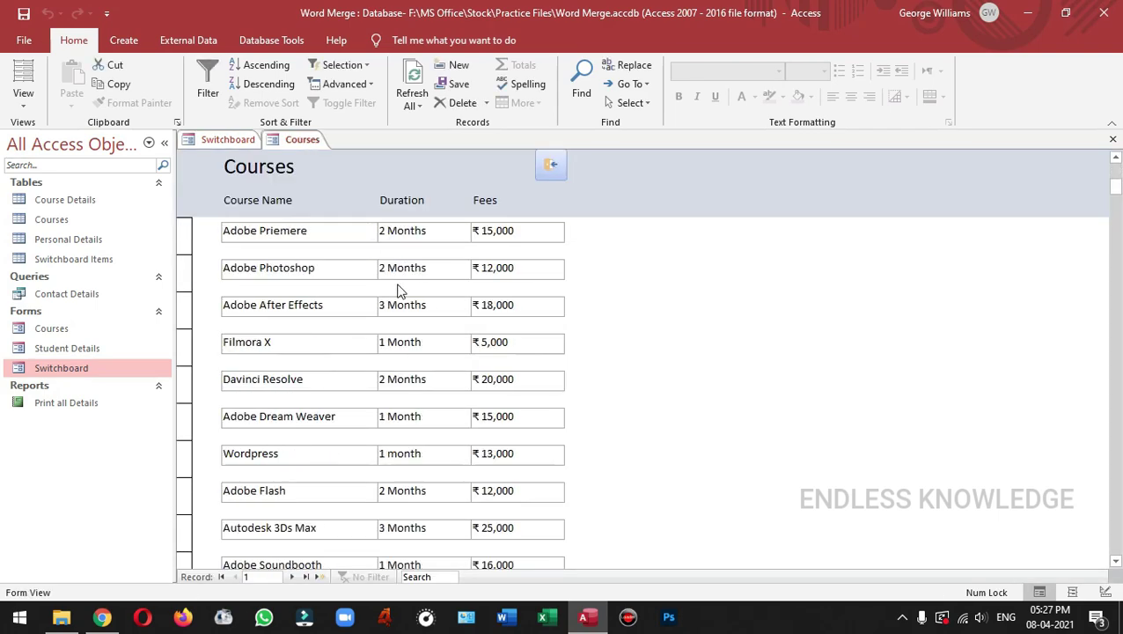
scroll(319, 291, down, 2)
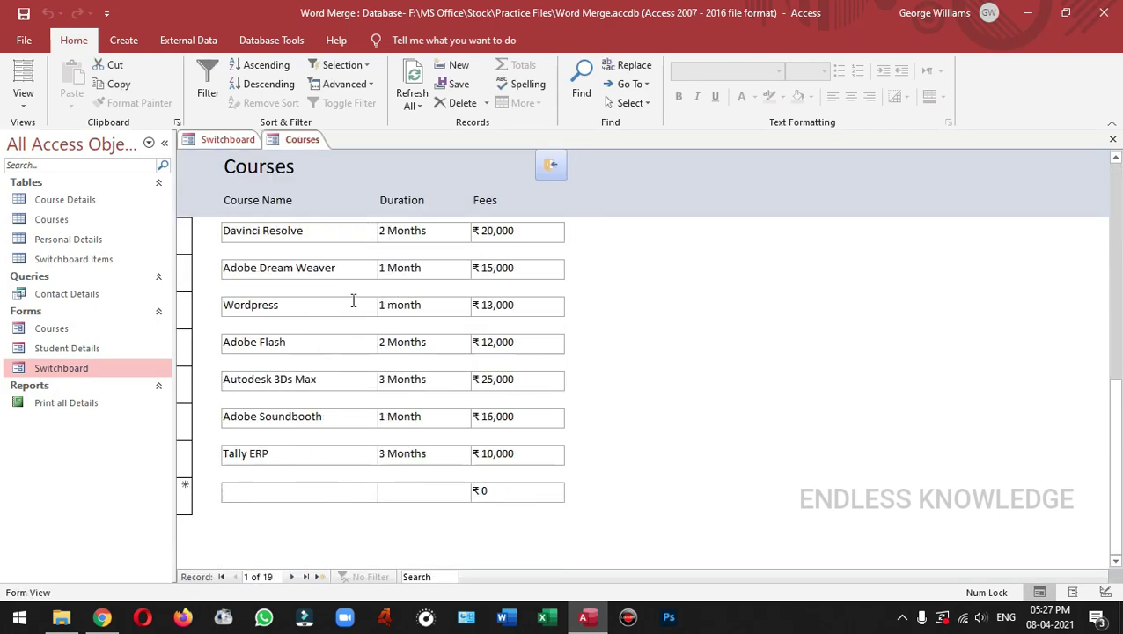
scroll(462, 317, up, 2)
scroll(468, 304, up, 2)
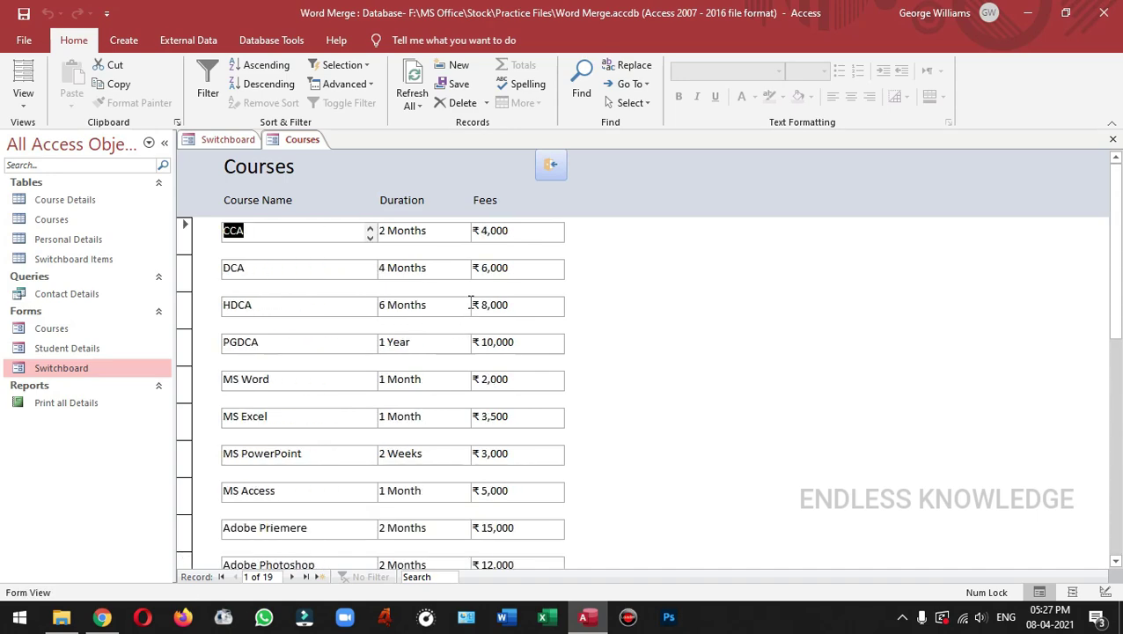
click(551, 167)
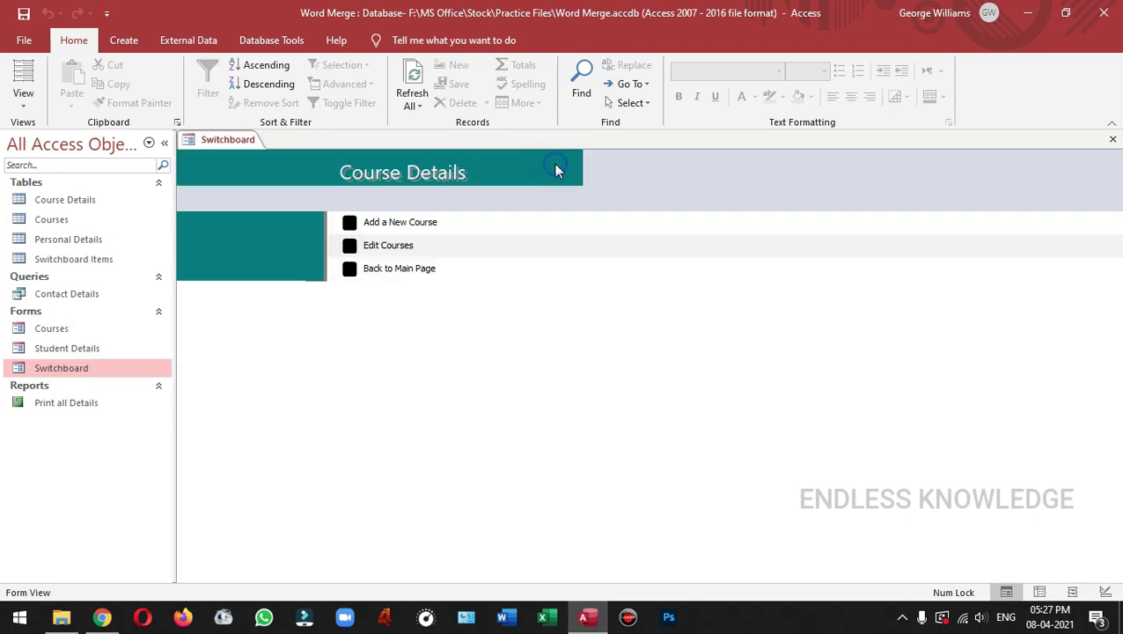
click(395, 271)
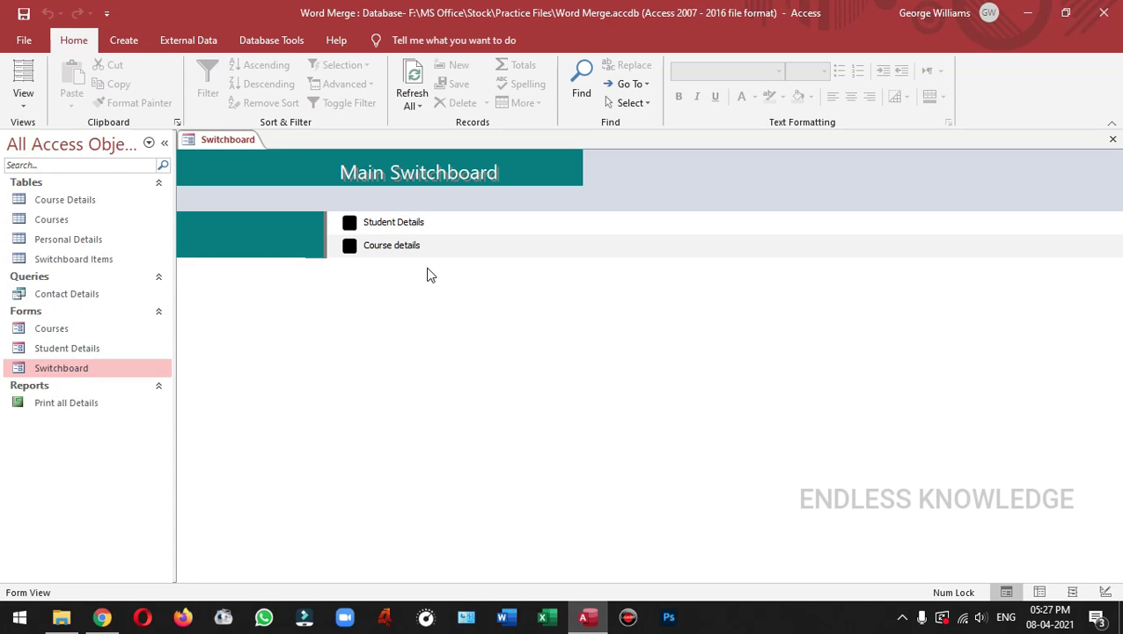
- Give Main Switchboard a 'Close' item using the Exit Application command, then close the Switchboard Manager
click(123, 41)
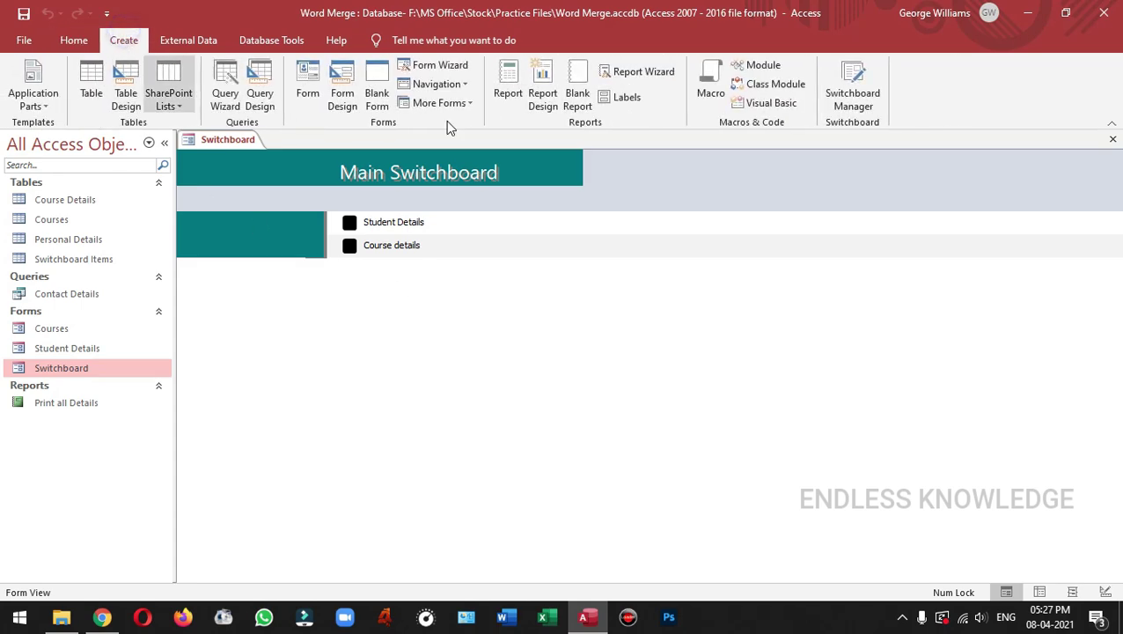
click(852, 88)
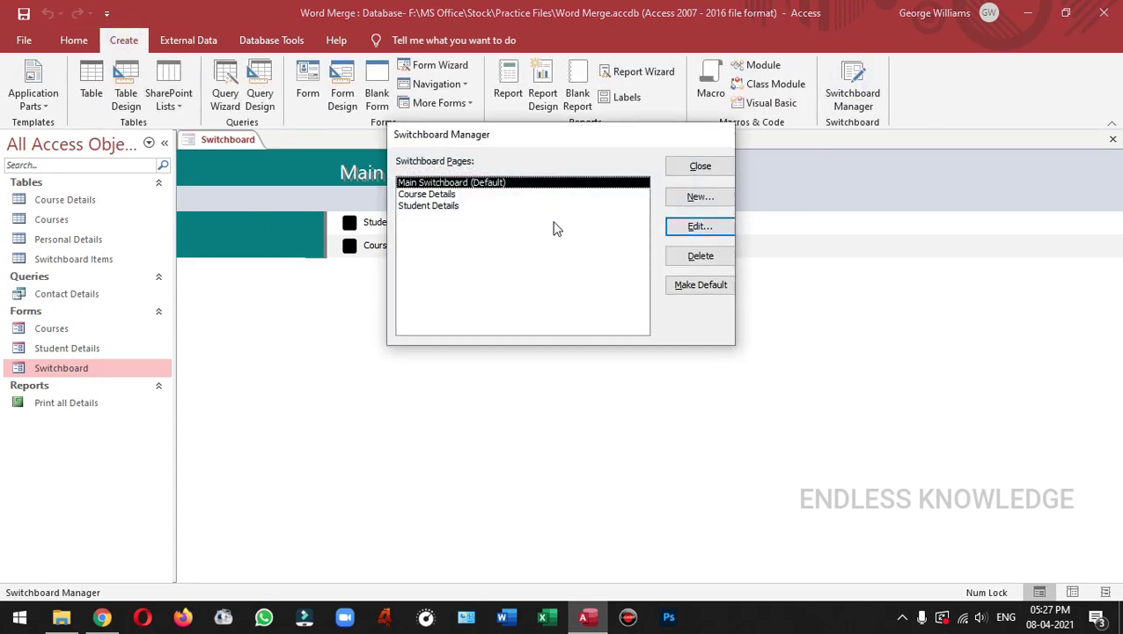
double_click(461, 183)
click(702, 211)
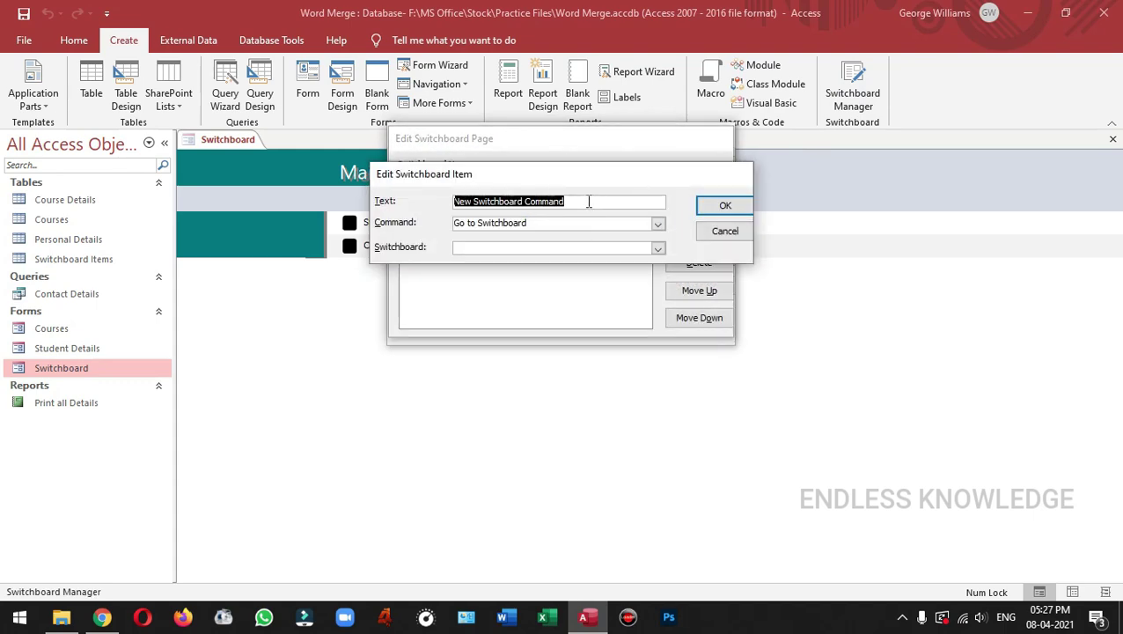
text(Close)
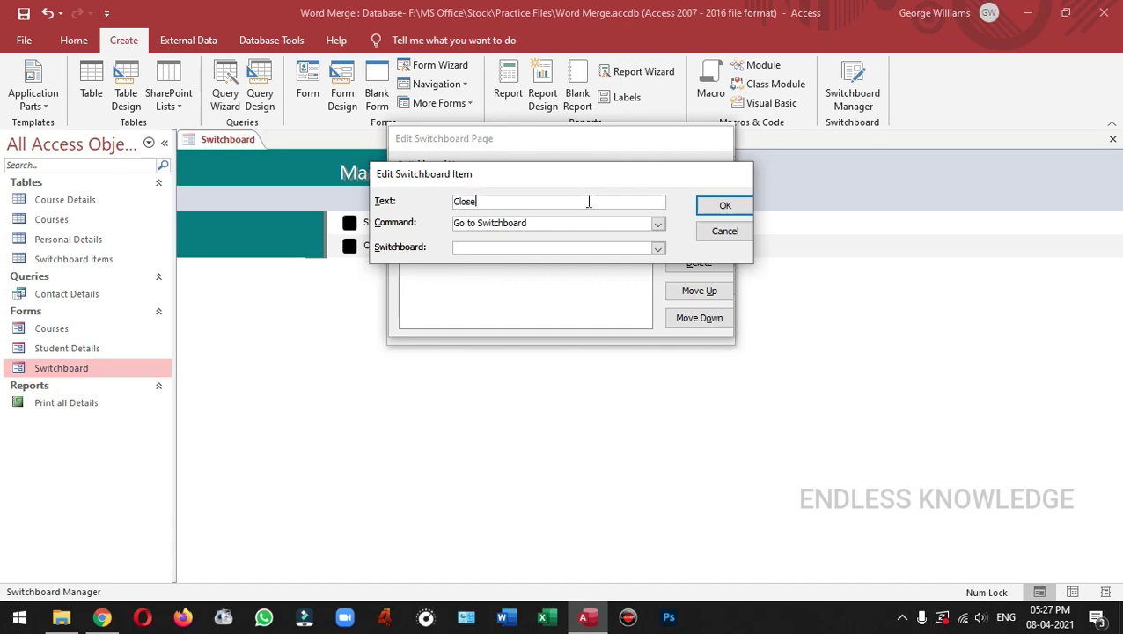
click(658, 223)
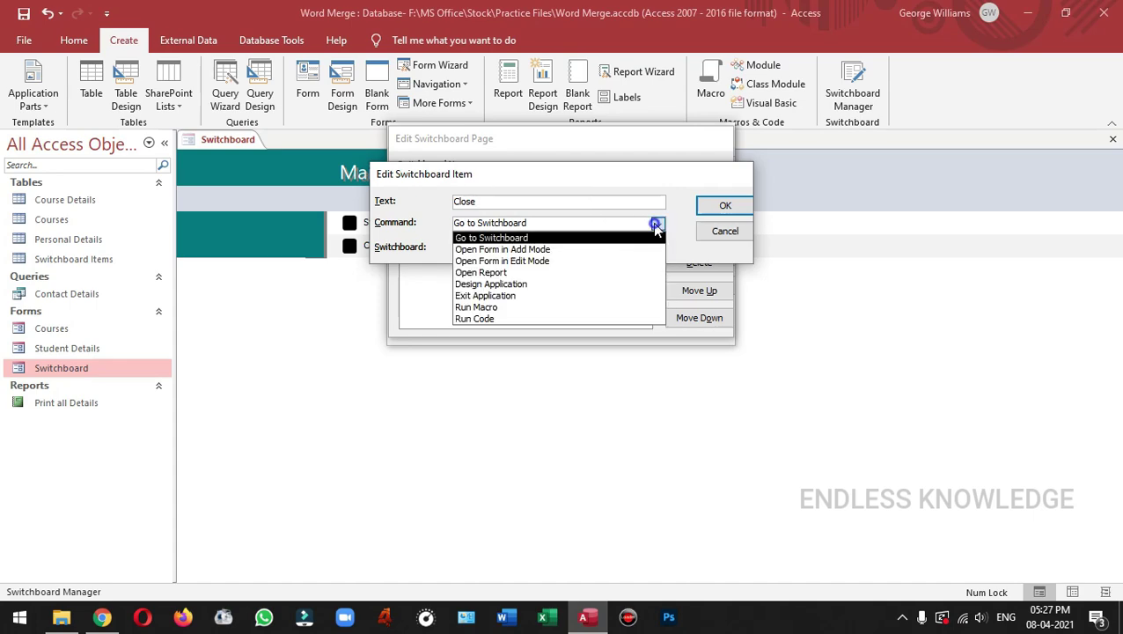
click(518, 297)
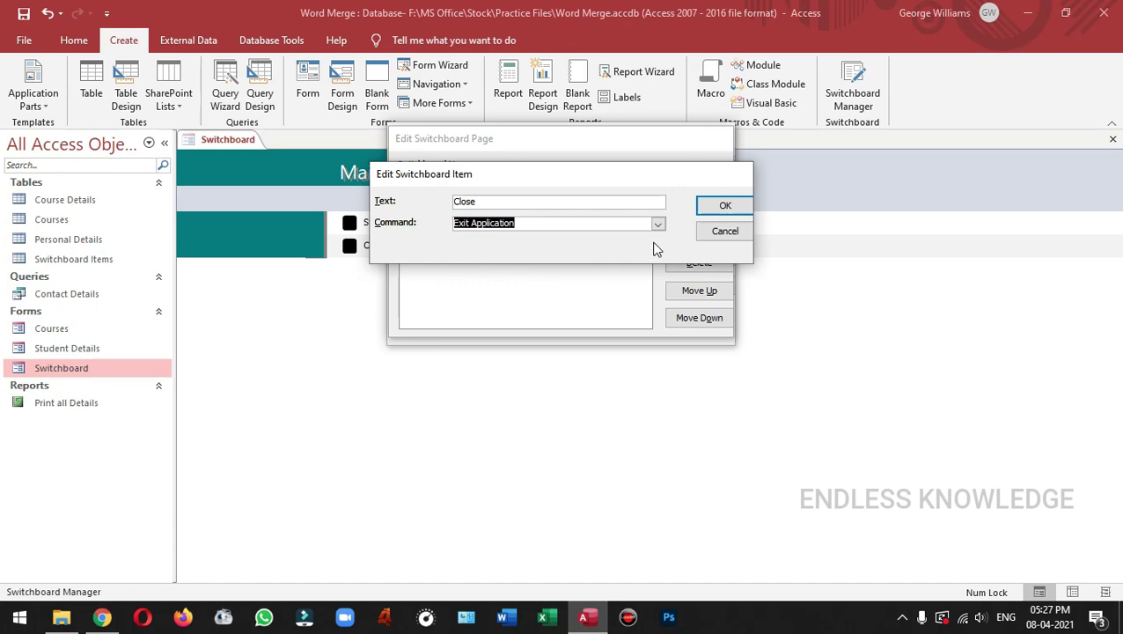
click(720, 205)
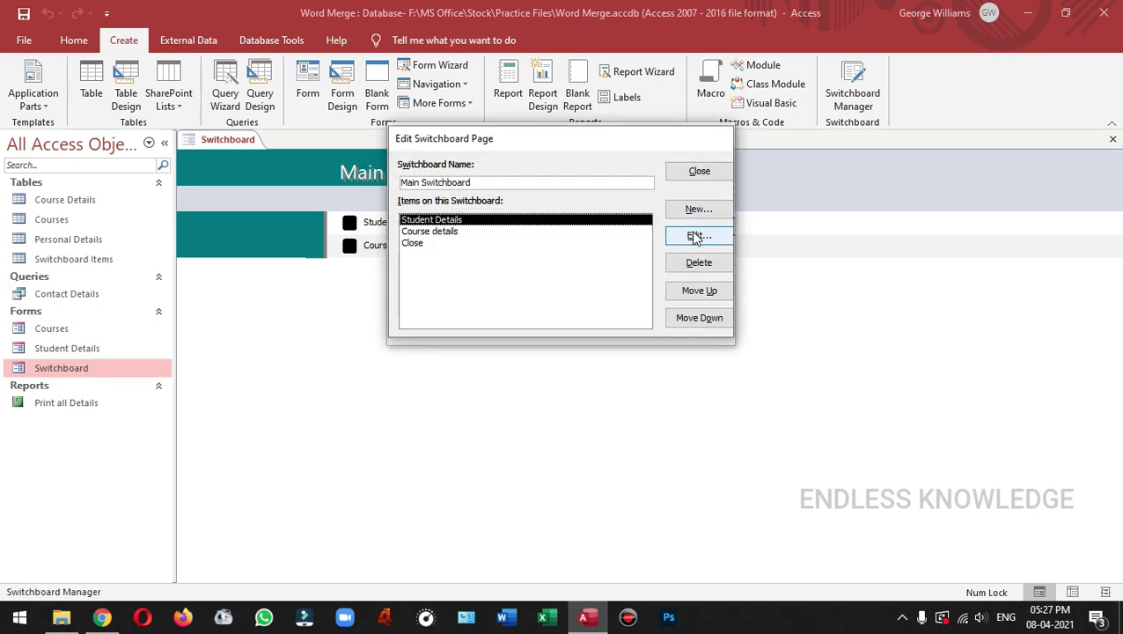
click(699, 170)
click(692, 169)
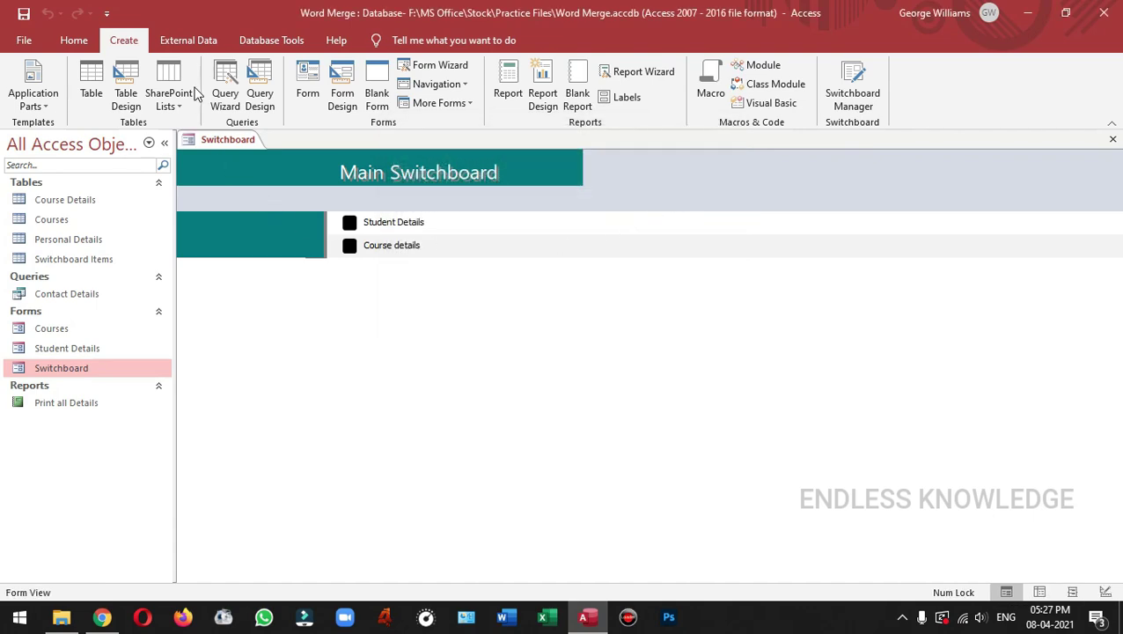
- Refresh All, check the Student Details and Course details pages and back, test Close, then reopen Switchboard
click(74, 39)
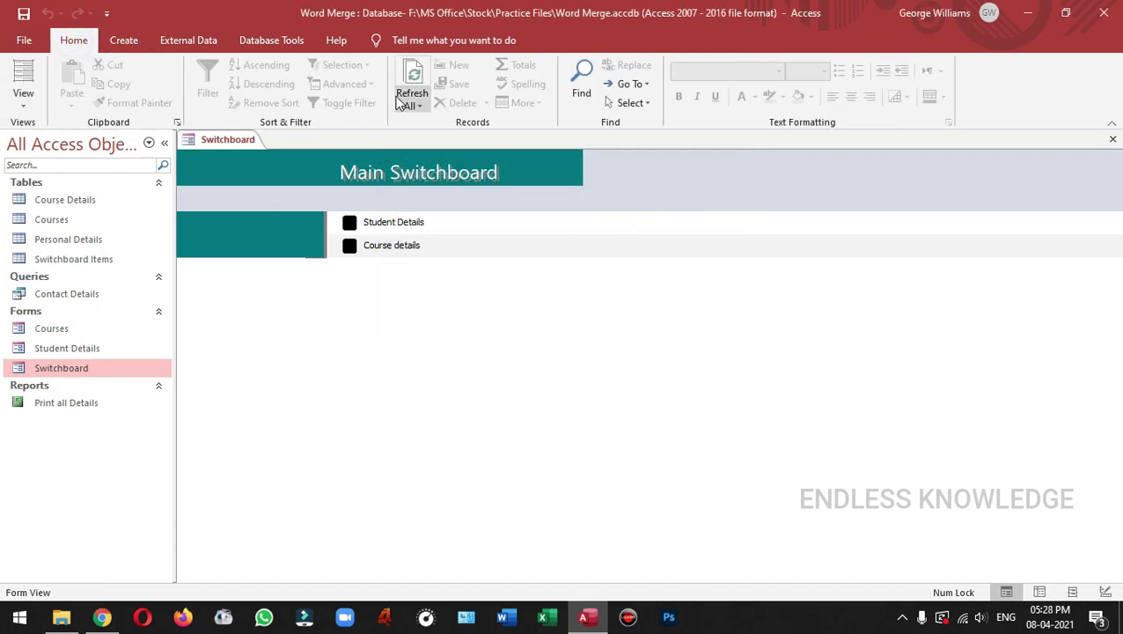
click(412, 83)
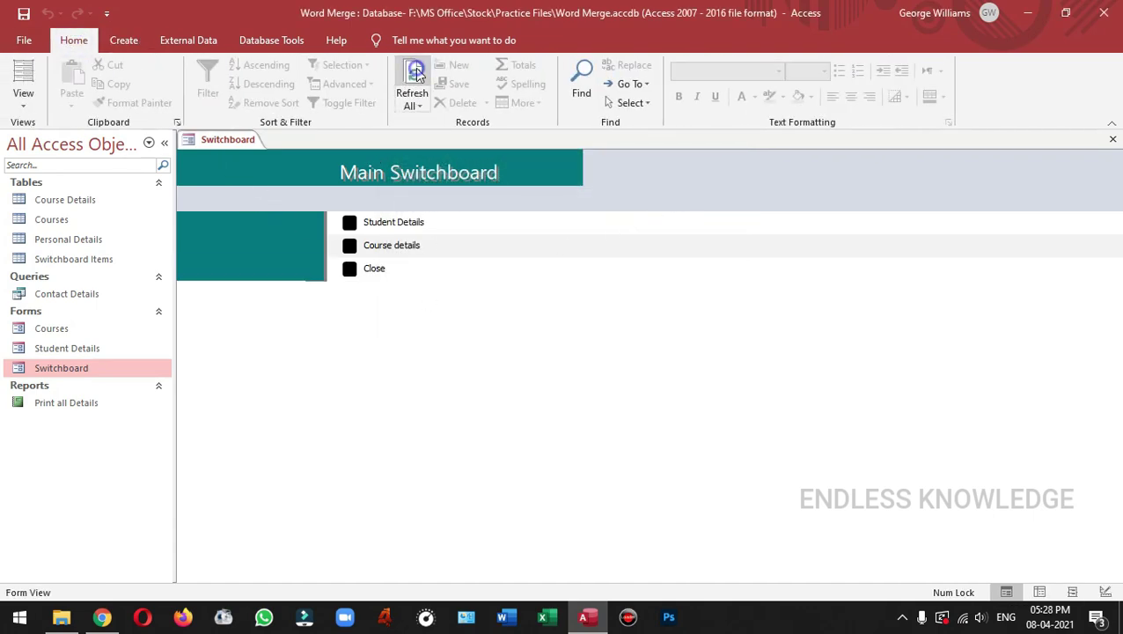
click(396, 223)
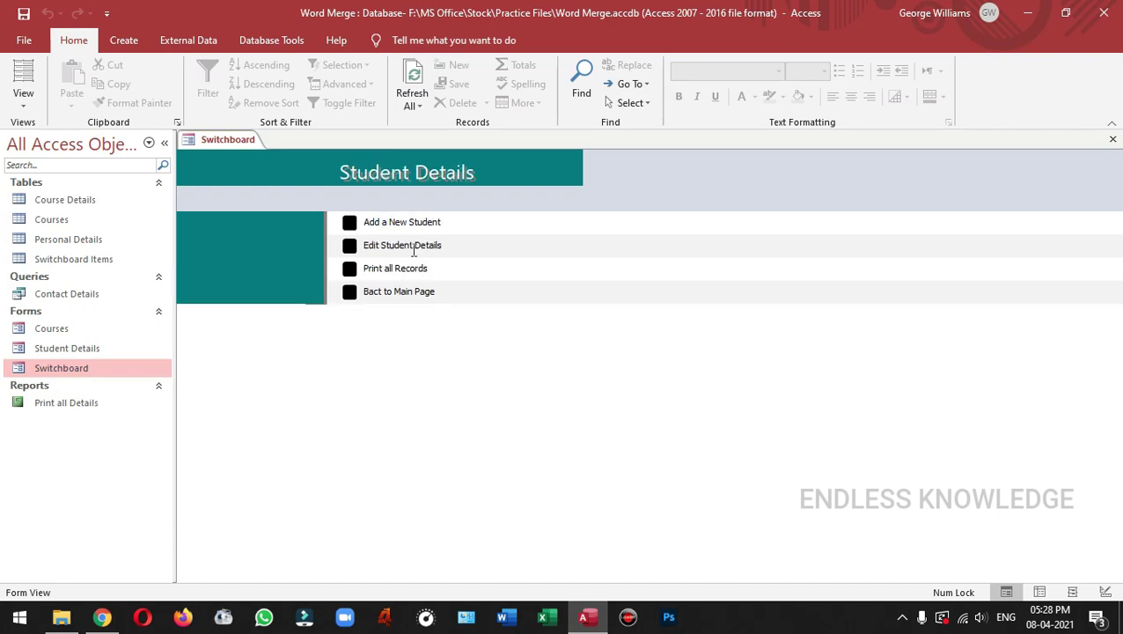
click(417, 292)
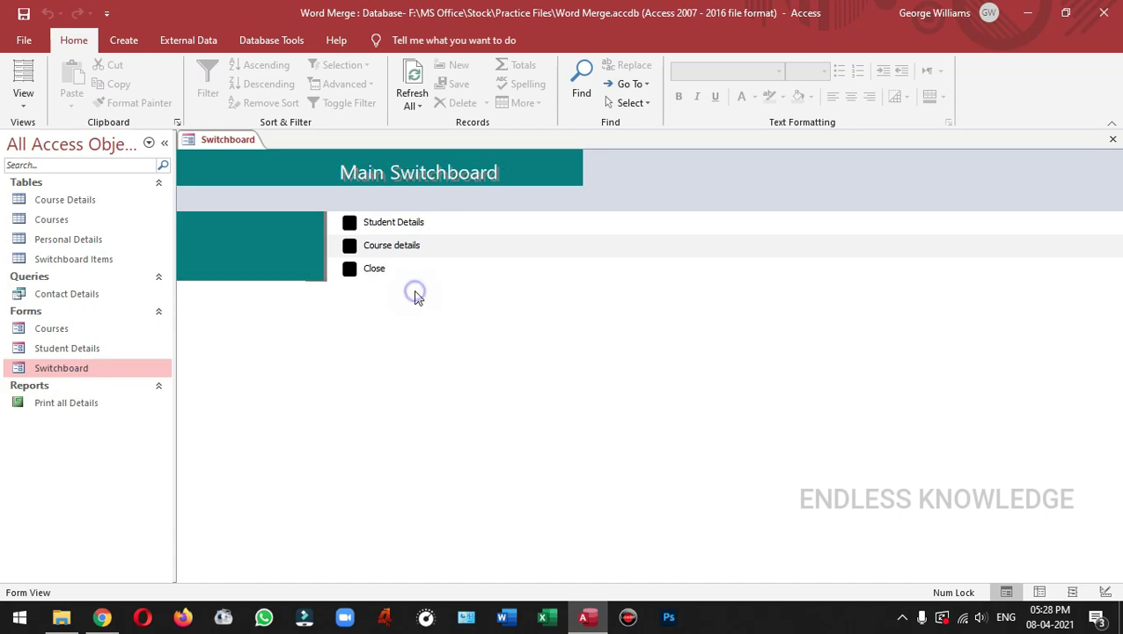
click(404, 245)
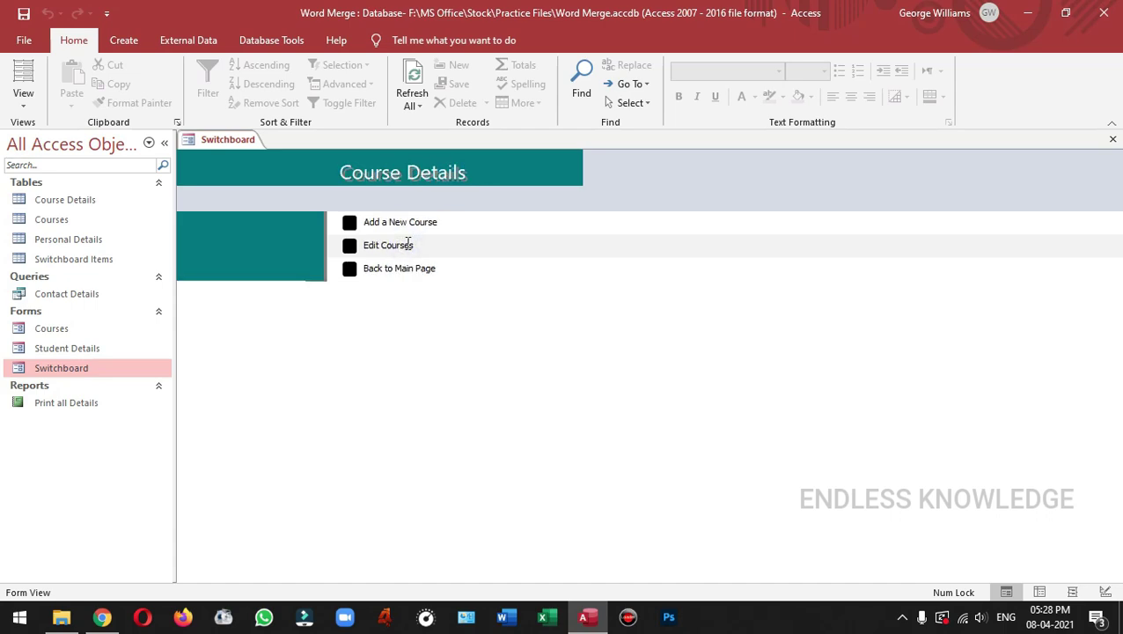
click(417, 269)
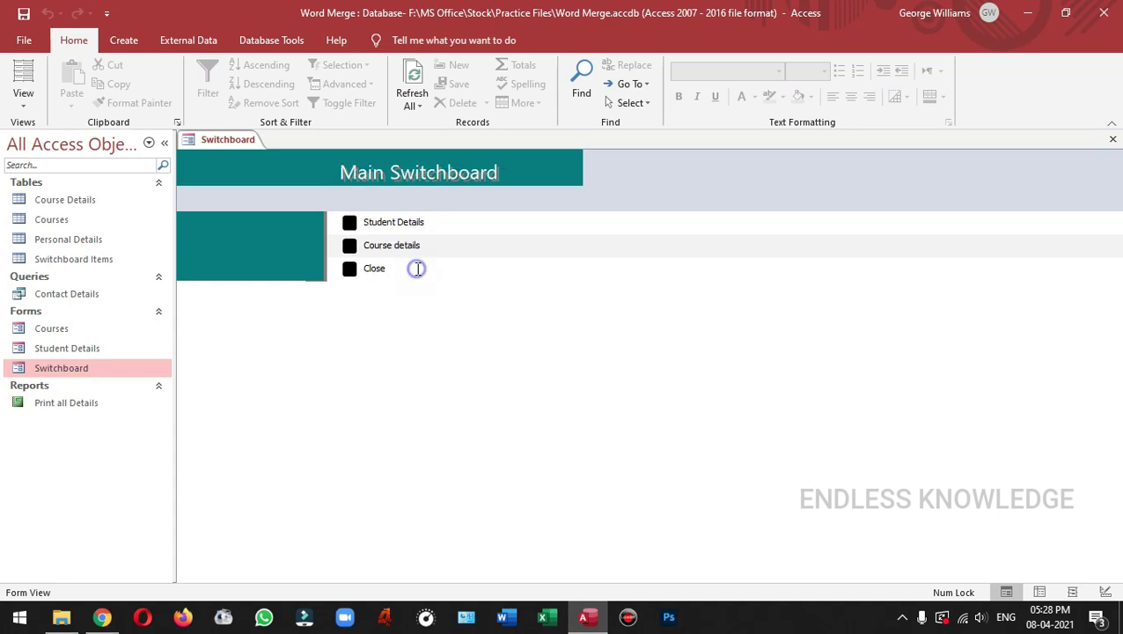
click(366, 267)
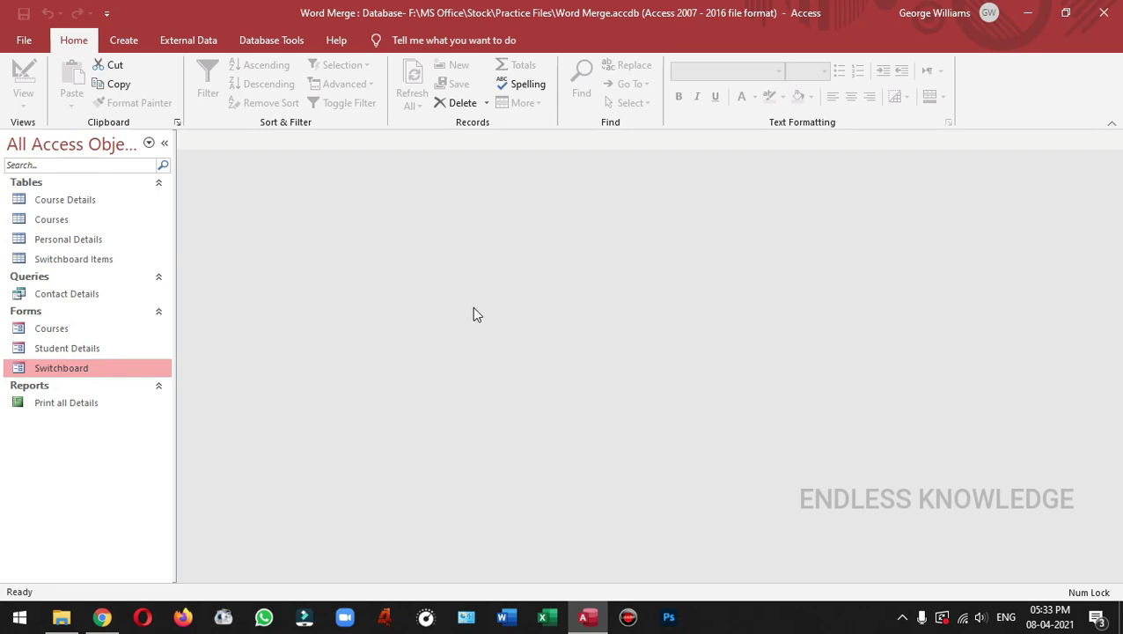
double_click(103, 370)
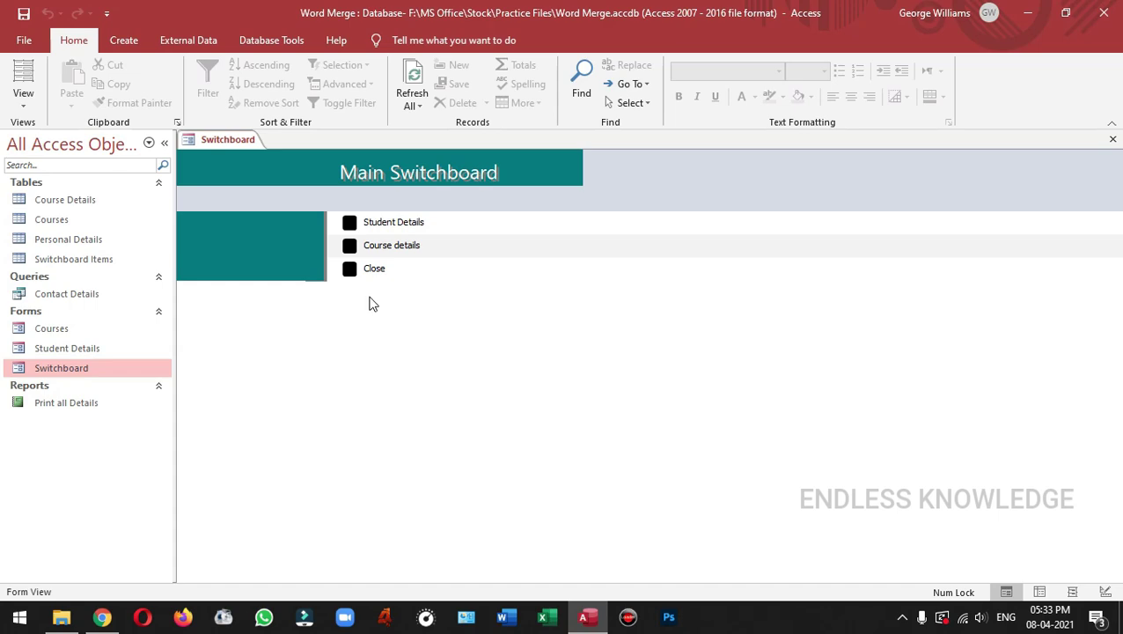
- Close the Switchboard, rename the Print all Details report to 'print', and reopen the Switchboard form
click(415, 224)
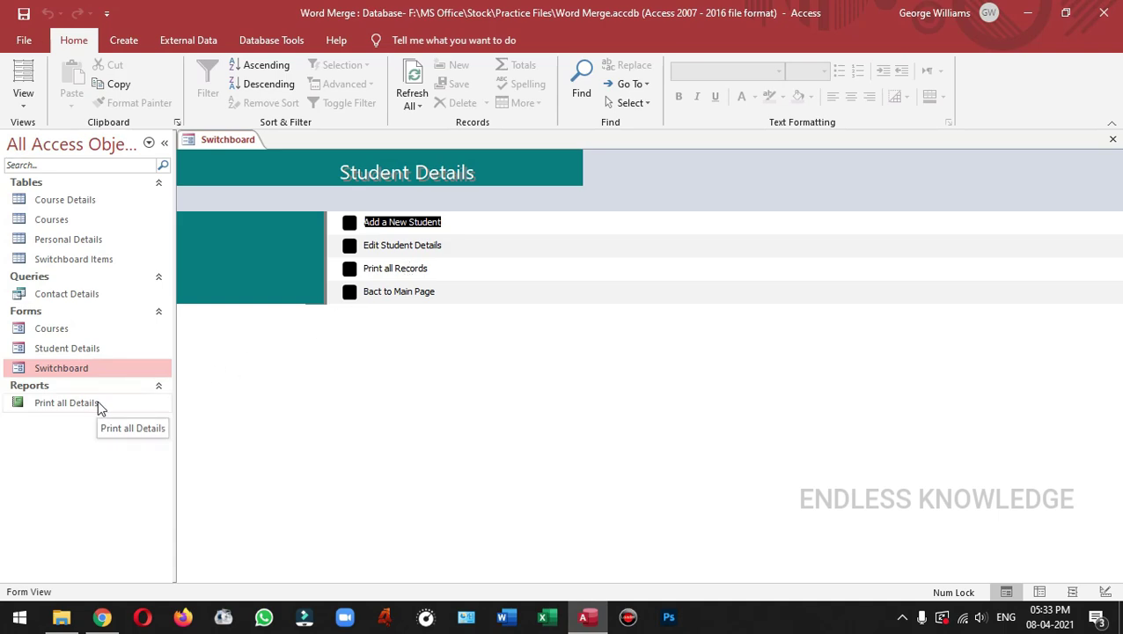
click(1113, 139)
double_click(104, 411)
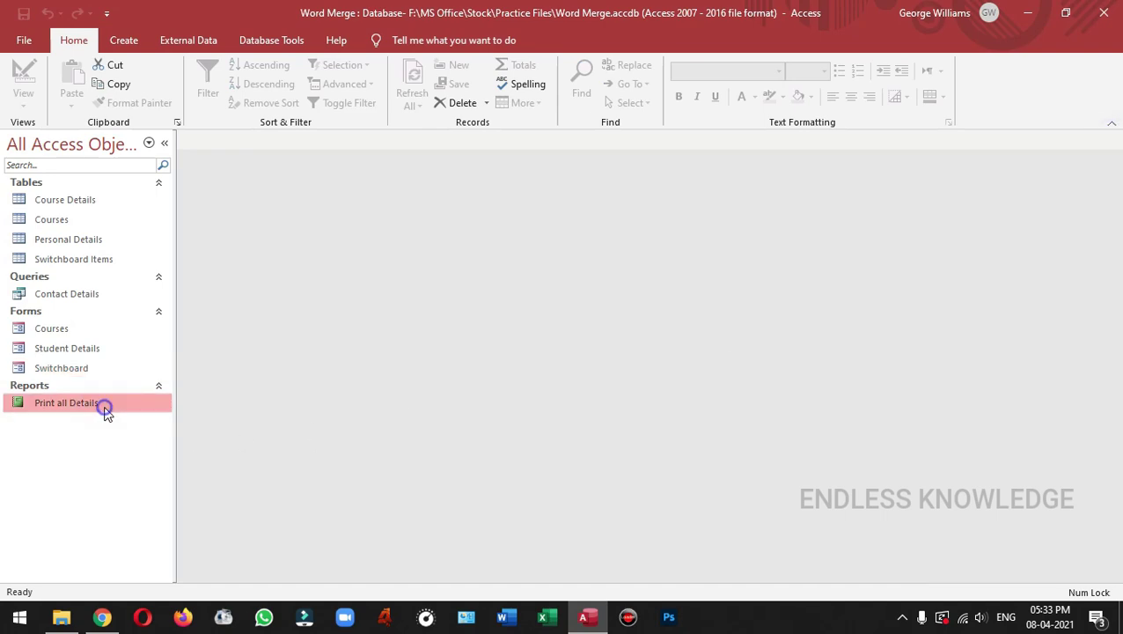
key(F2)
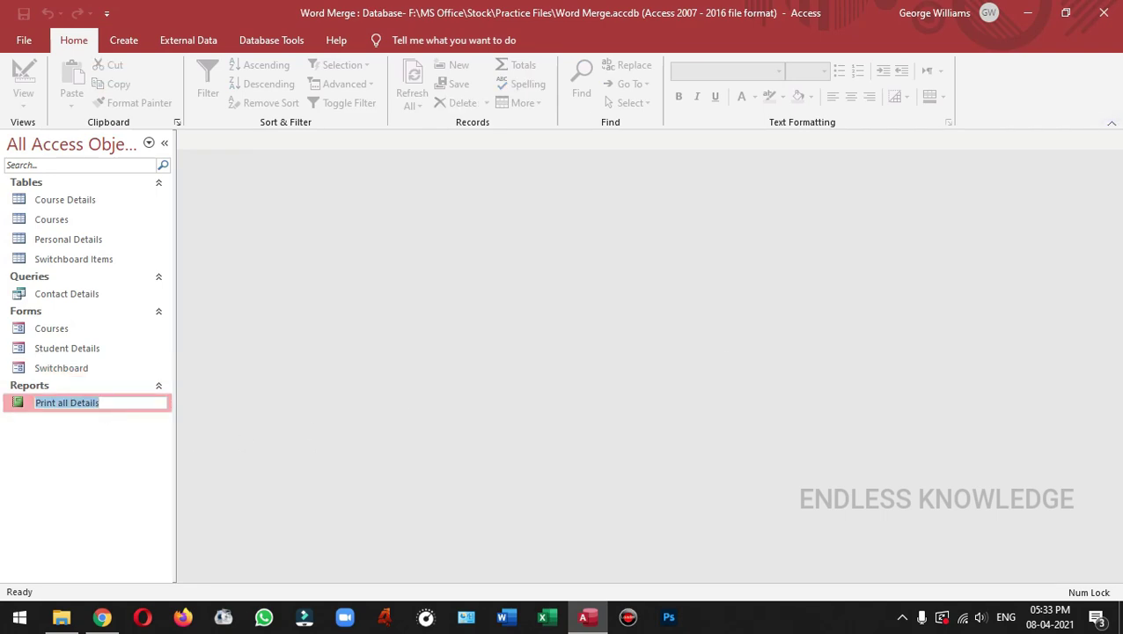
text(print)
key(Return)
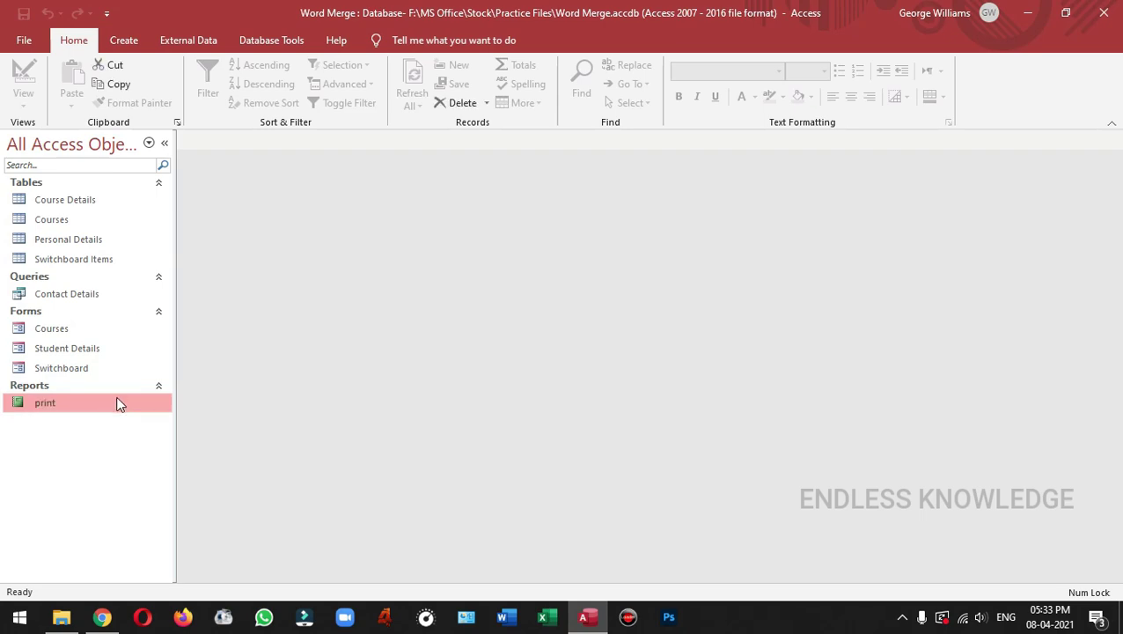
double_click(83, 370)
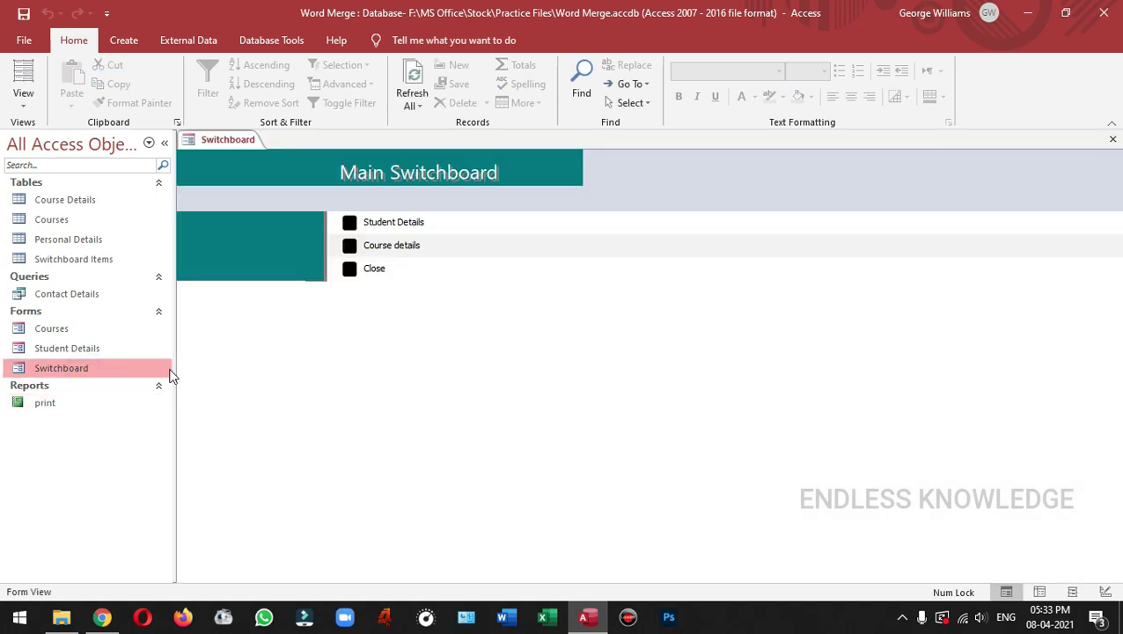
- Open Student Details and dismiss the error saying the Print all Details report doesn't exist
click(403, 221)
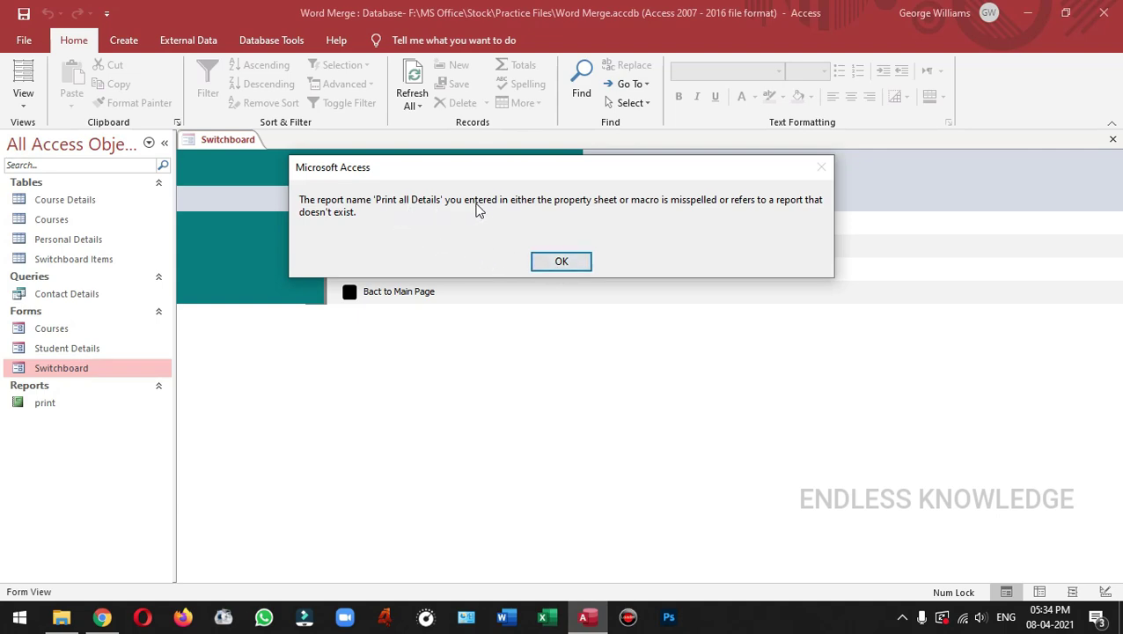
click(568, 260)
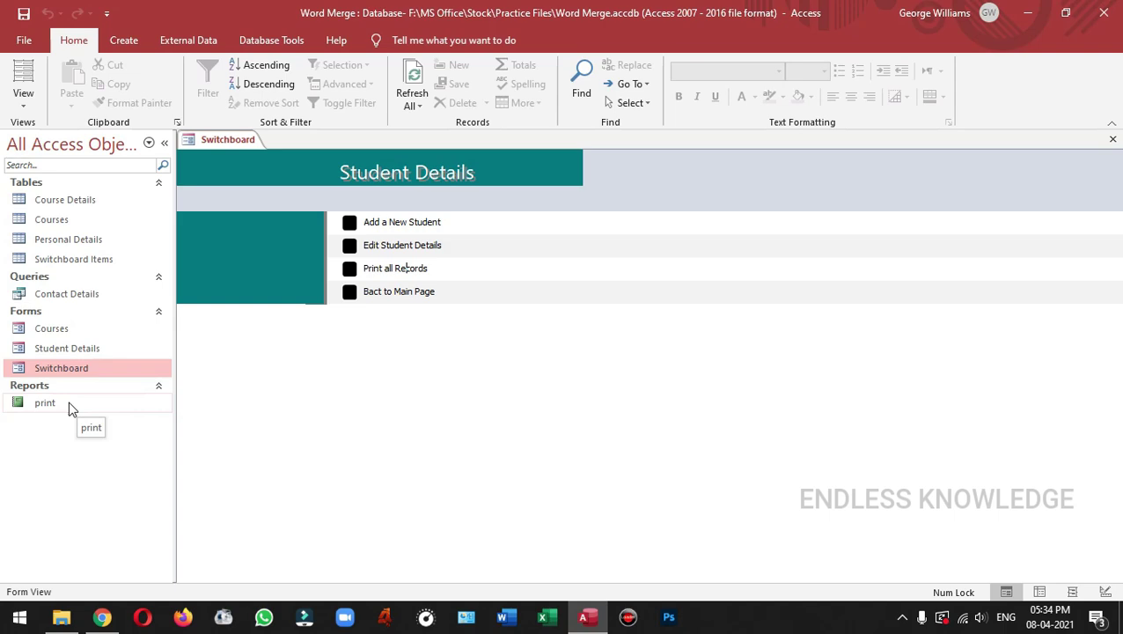
- Open the Switchboard Manager and start editing the Student Details switchboard page
click(122, 40)
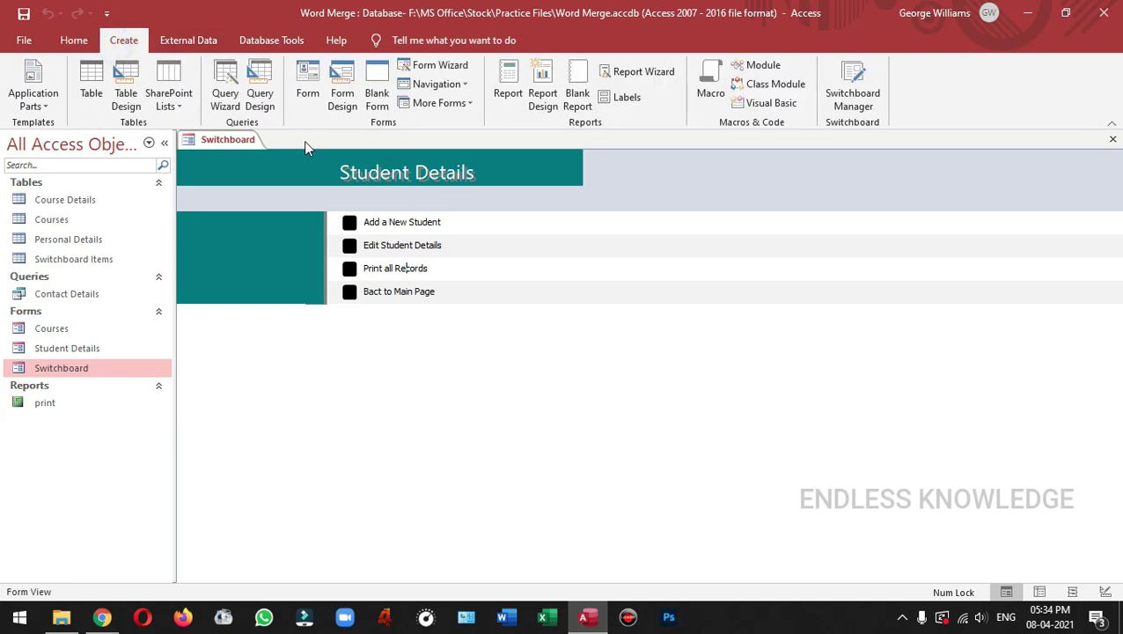
click(854, 83)
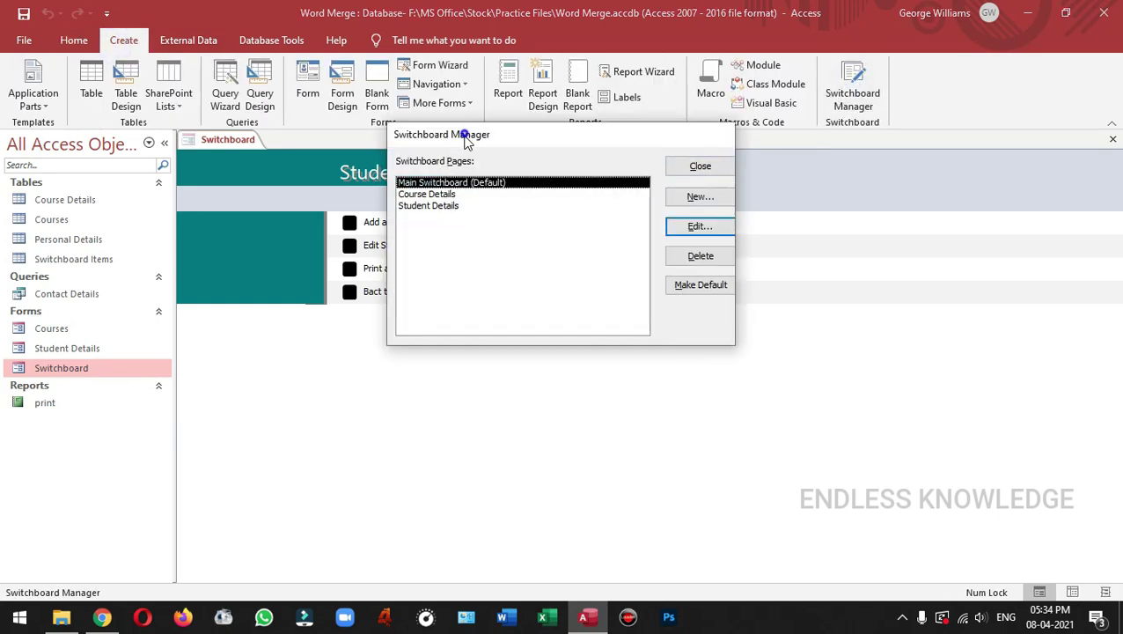
drag(464, 133, 461, 221)
double_click(431, 280)
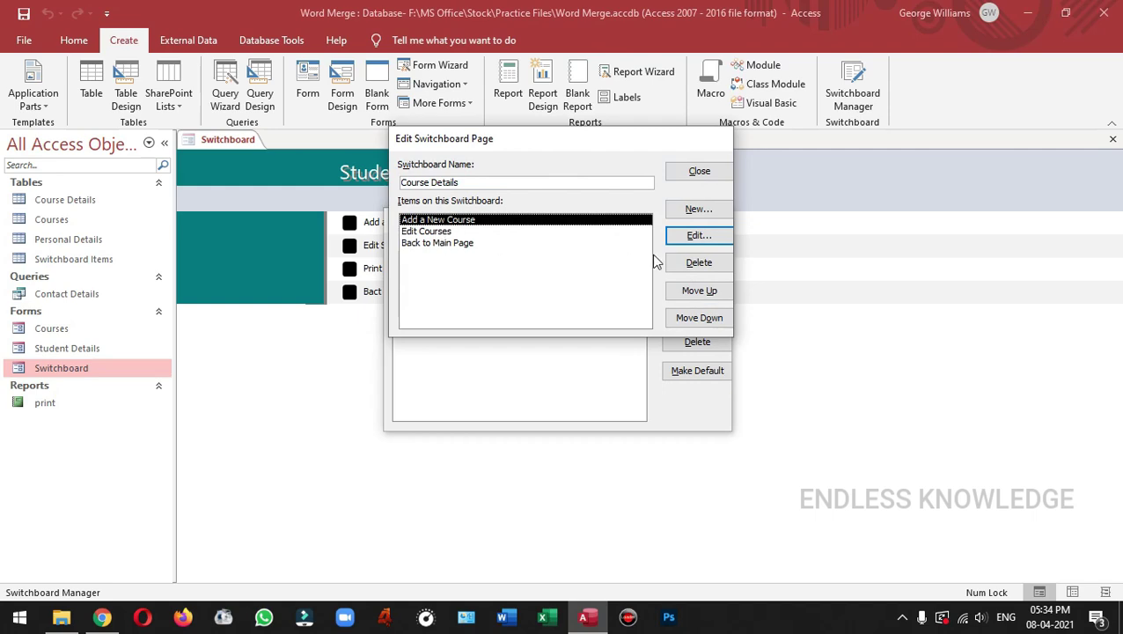
click(710, 171)
double_click(431, 293)
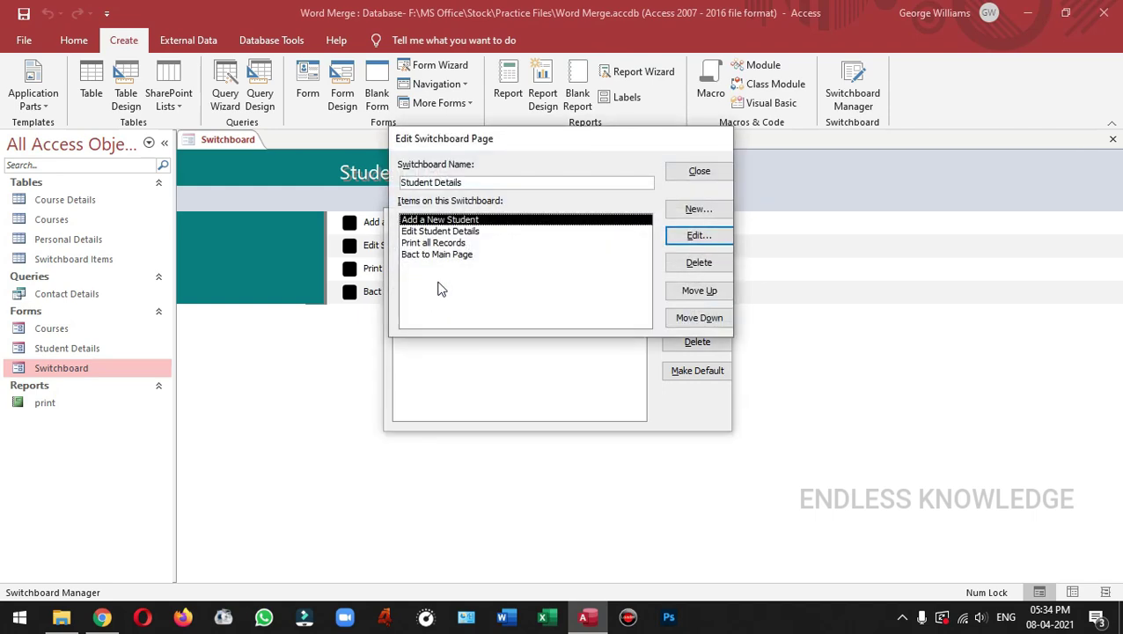
- Set the Print all Records item to open the 'print' report, then close the Switchboard Manager
double_click(449, 243)
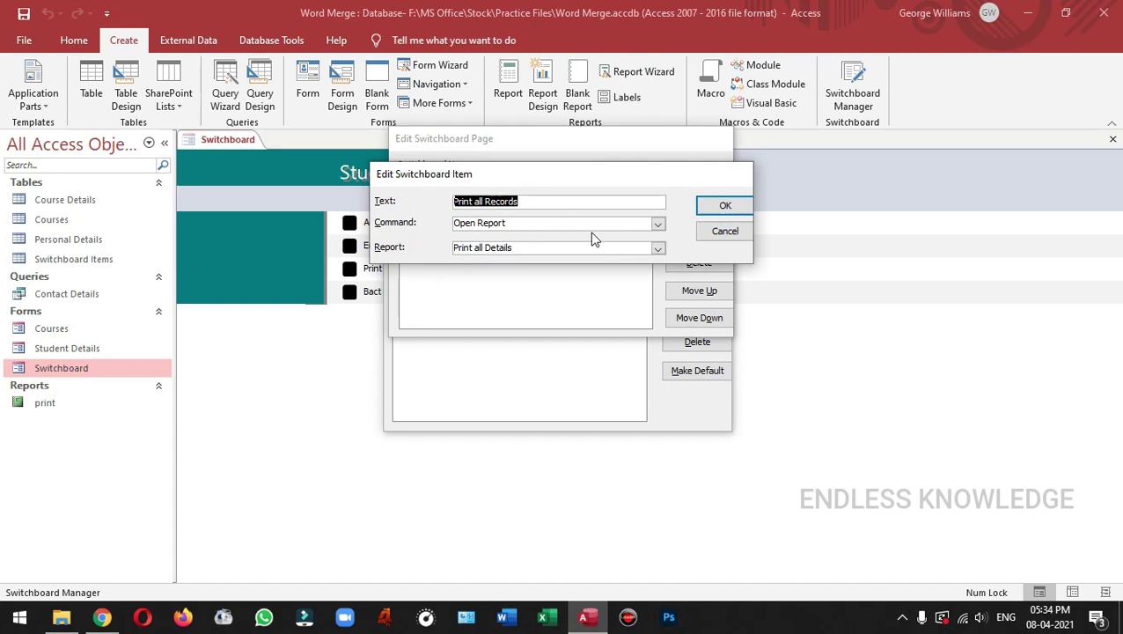
click(657, 248)
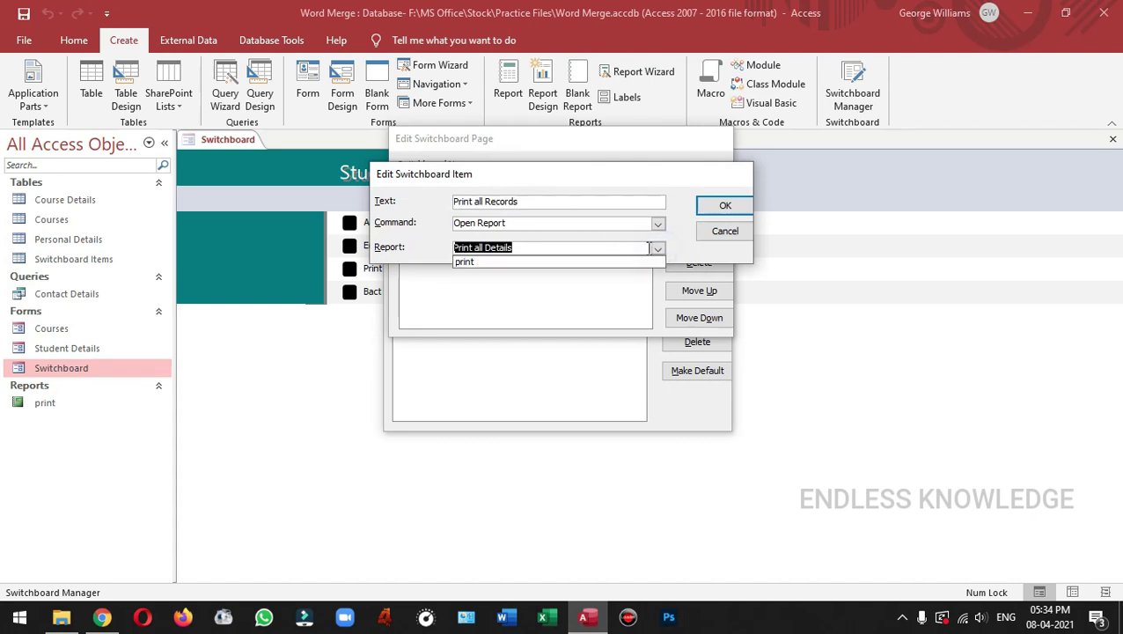
click(529, 266)
click(709, 208)
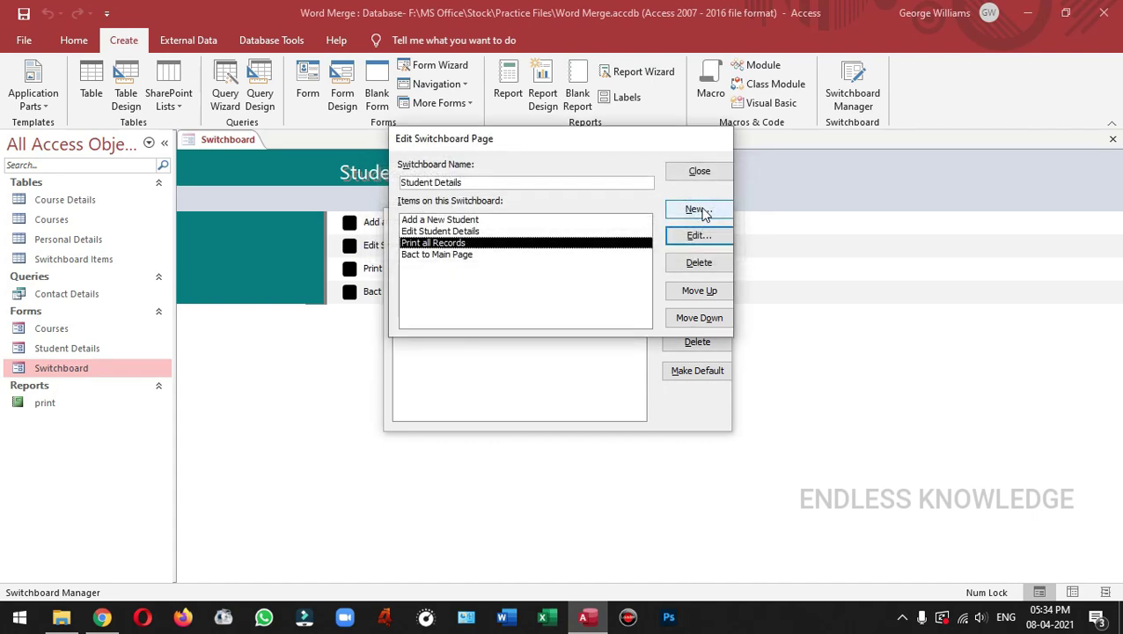
click(697, 175)
click(691, 253)
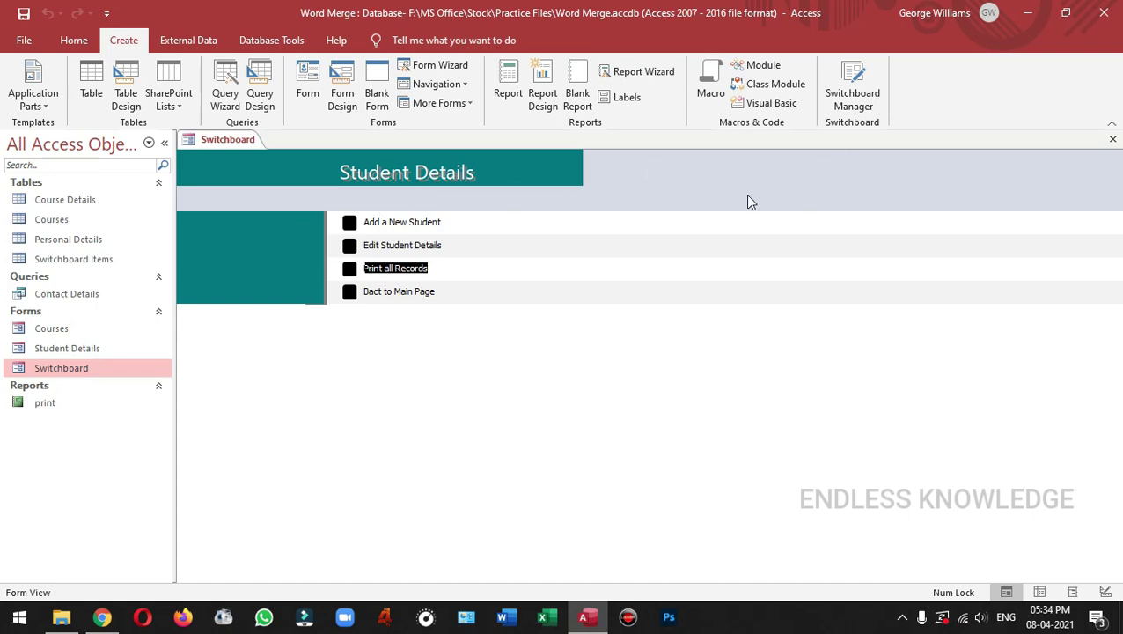
- Run Print all Records to view the contact details report, close it, and return to the Main Switchboard
click(398, 268)
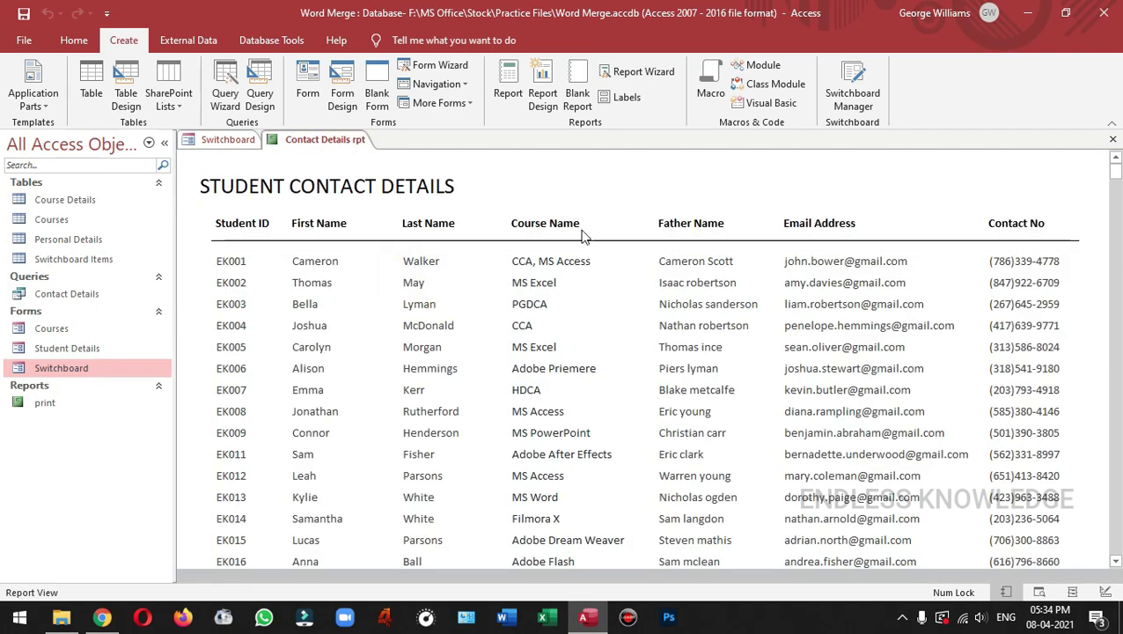
click(1113, 140)
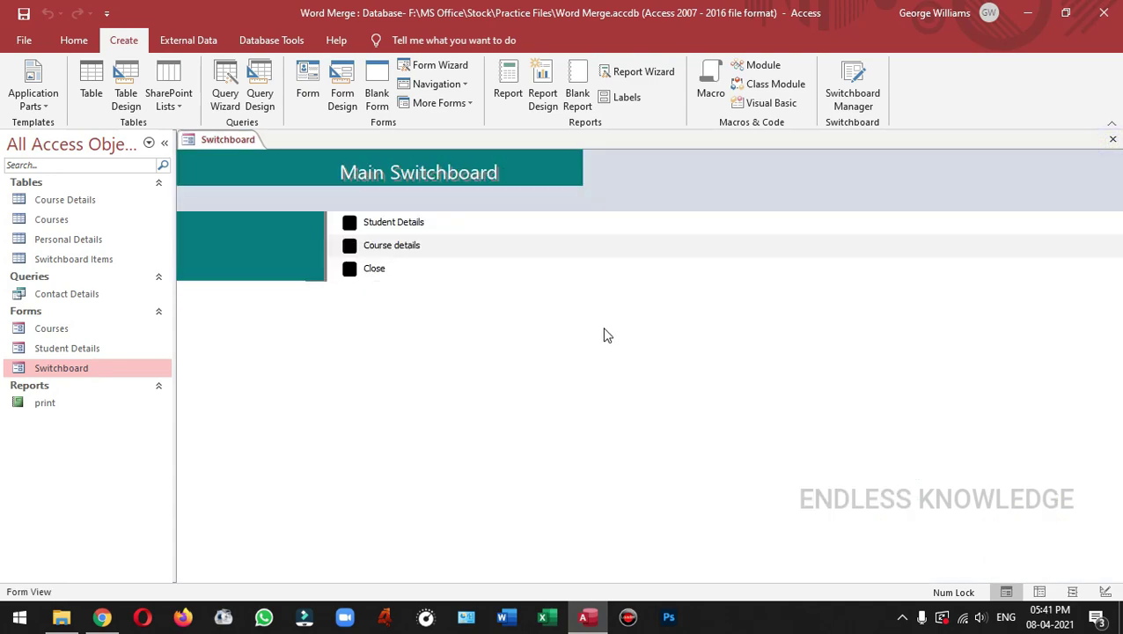
click(125, 366)
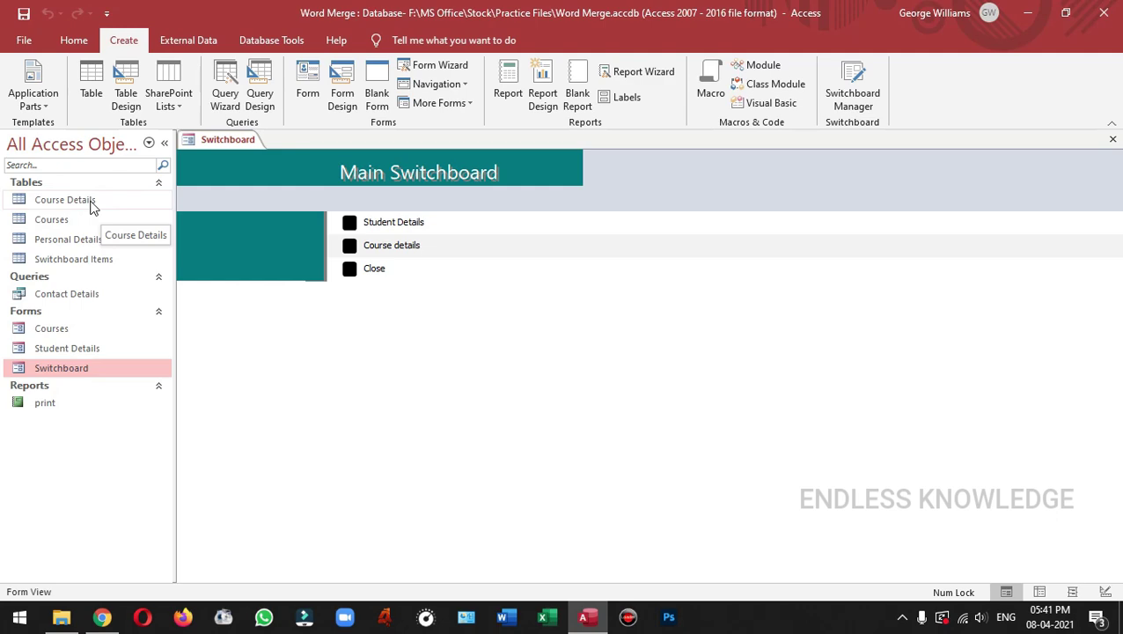
- Hide the Tables, Queries and Reports groups in the navigation pane
key(Down)
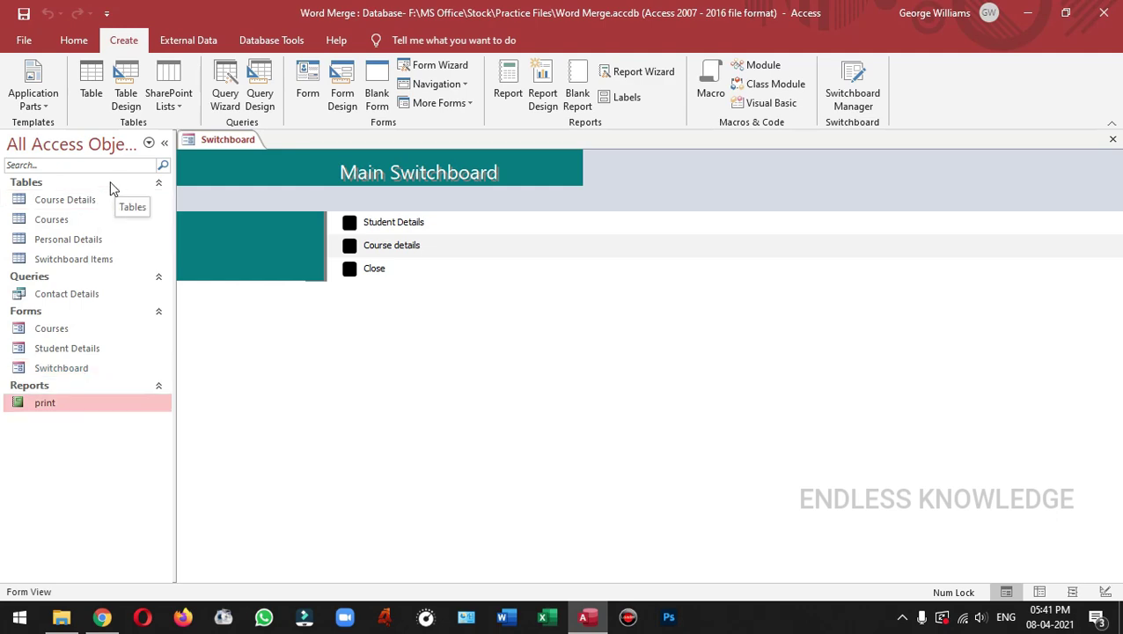
right_click(111, 185)
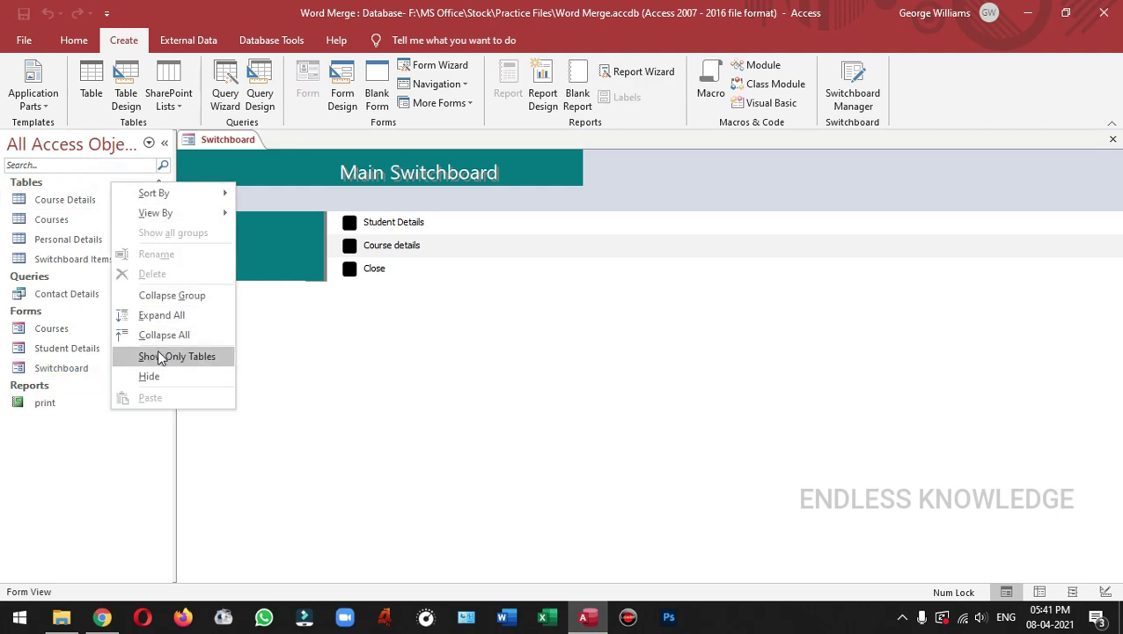
click(149, 376)
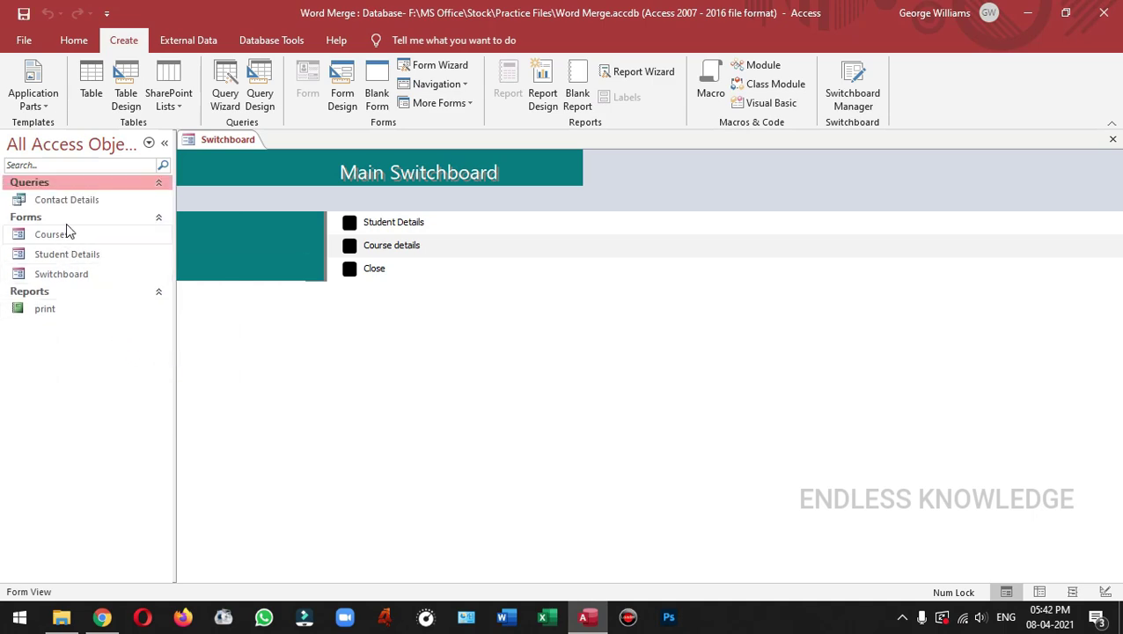
right_click(82, 184)
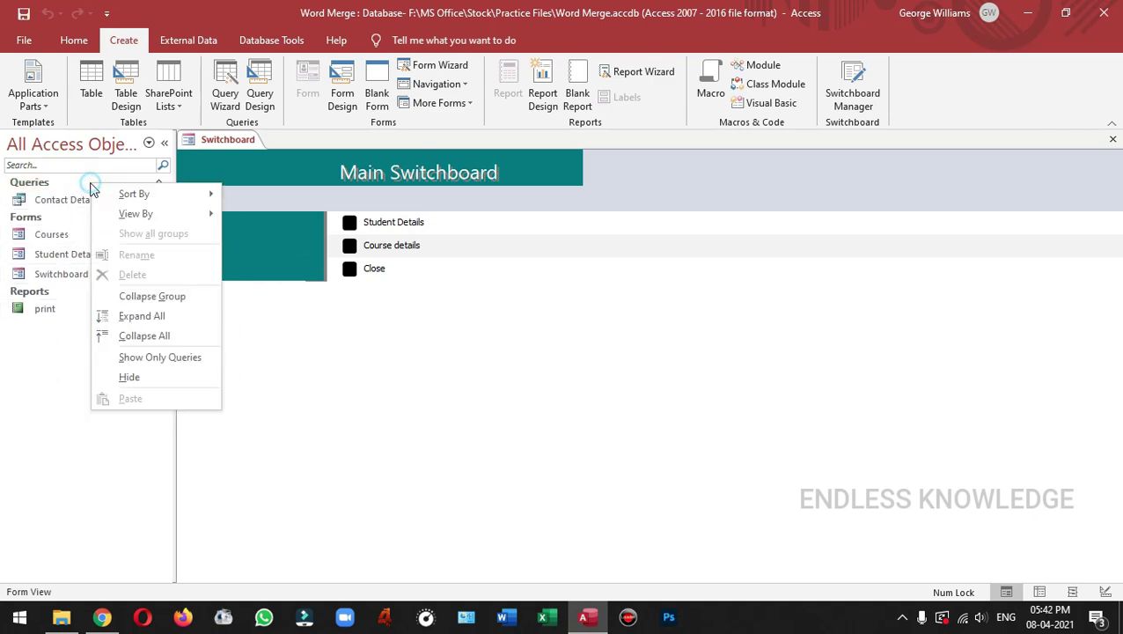
click(136, 377)
right_click(81, 258)
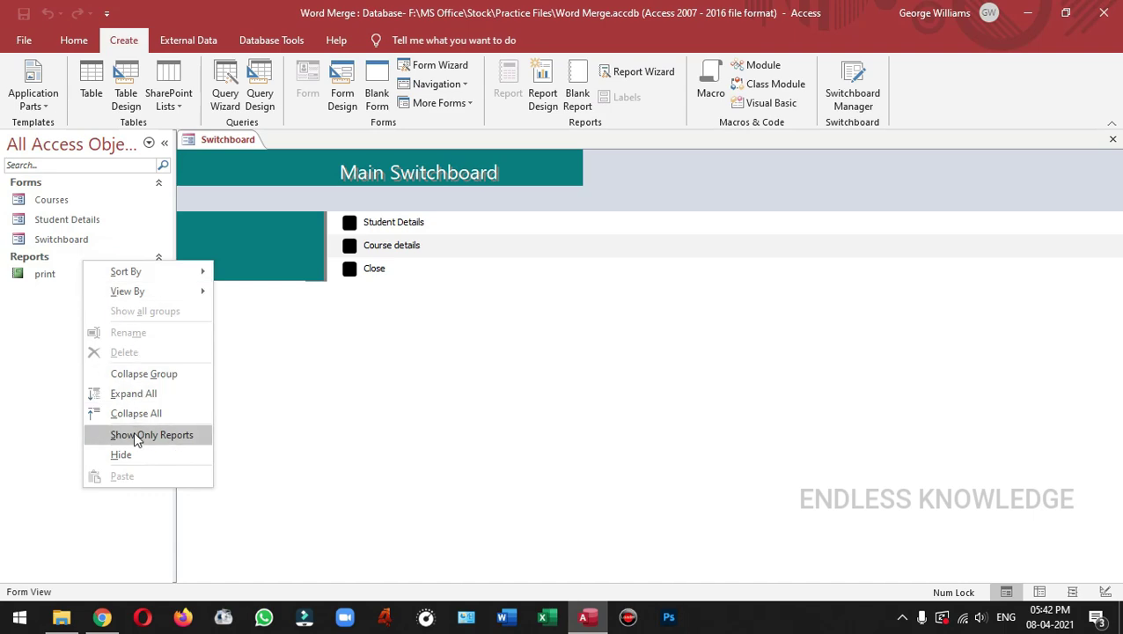
click(123, 454)
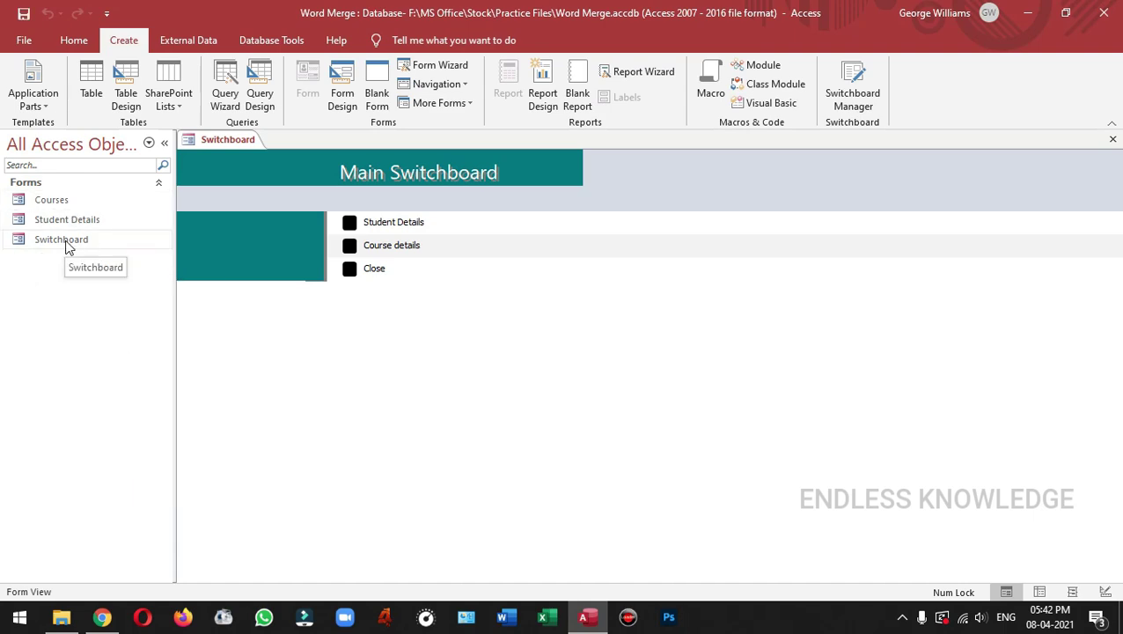
- Hide the Student Details and Courses forms, then close the Switchboard form
right_click(96, 225)
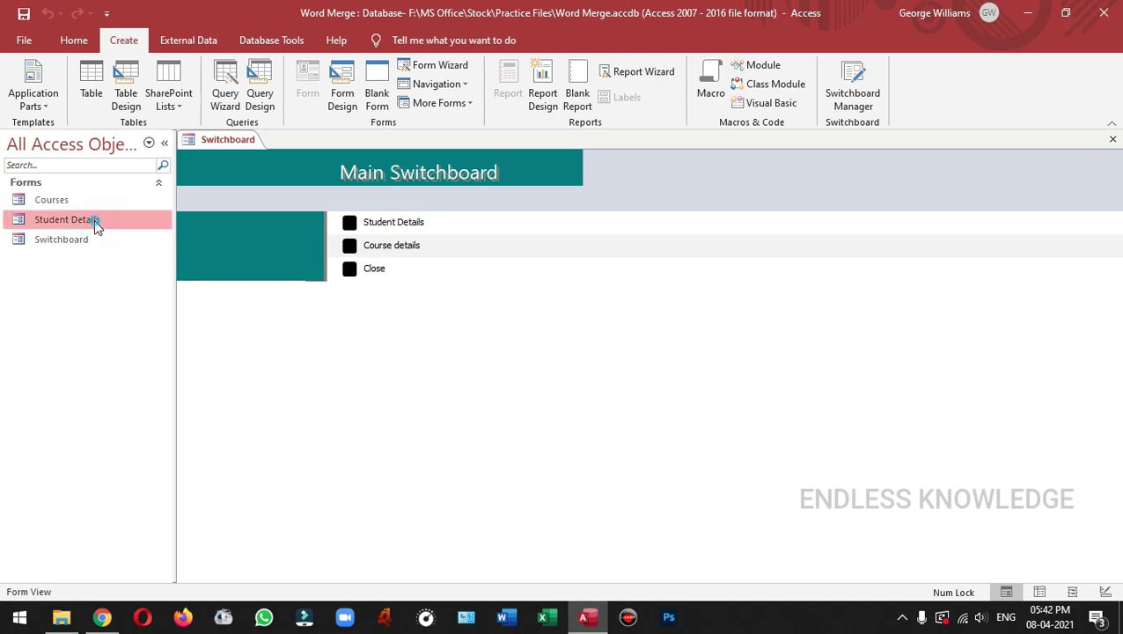
click(167, 334)
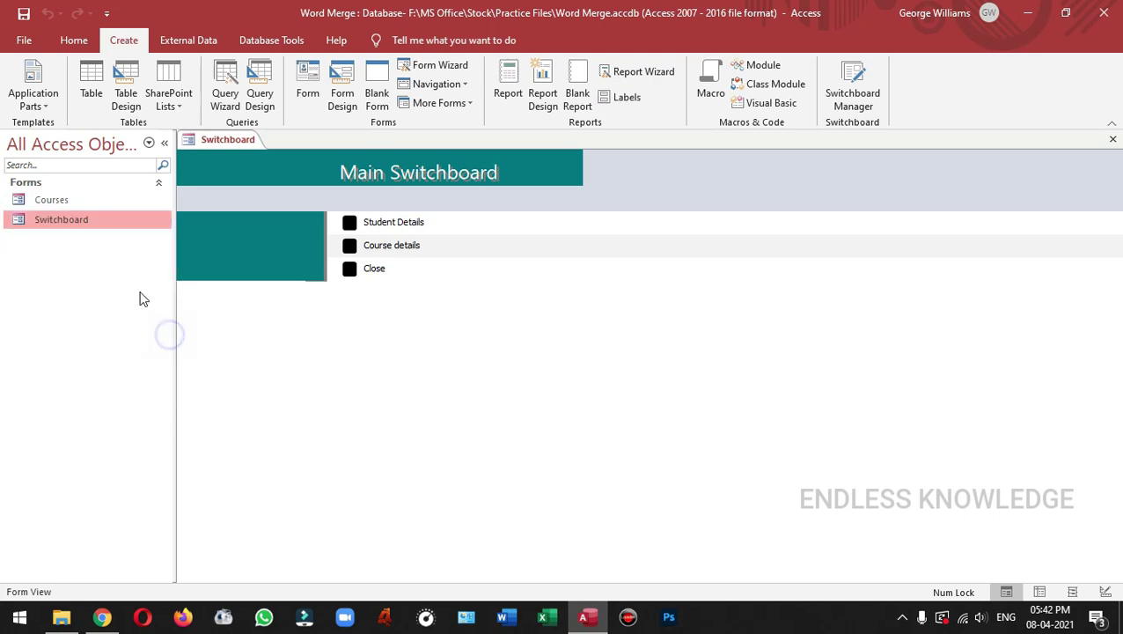
right_click(68, 199)
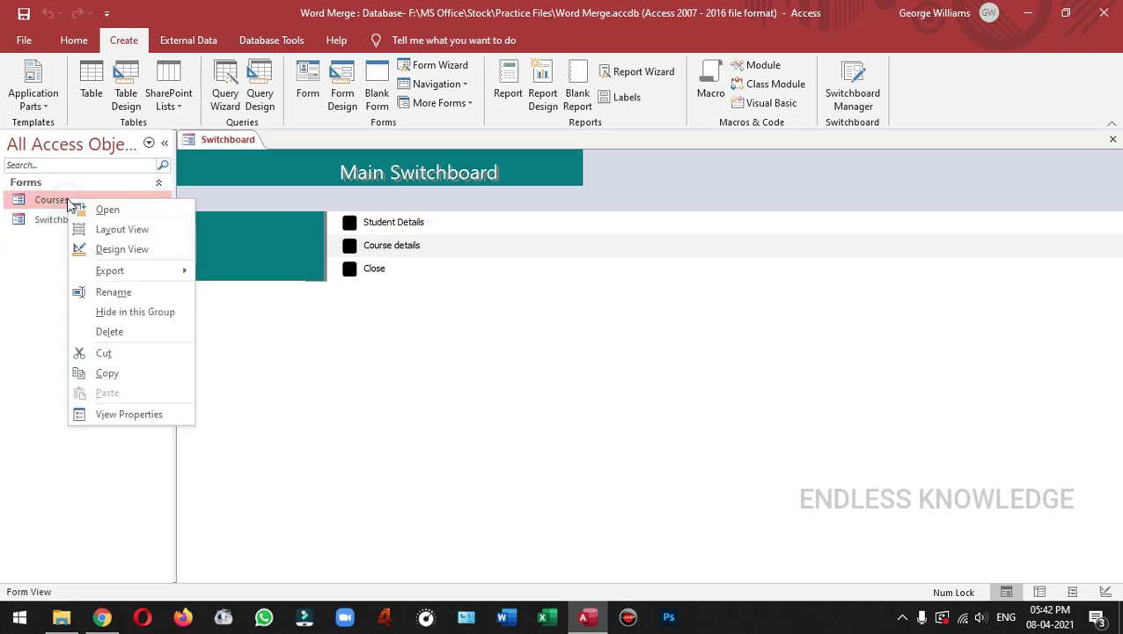
click(139, 312)
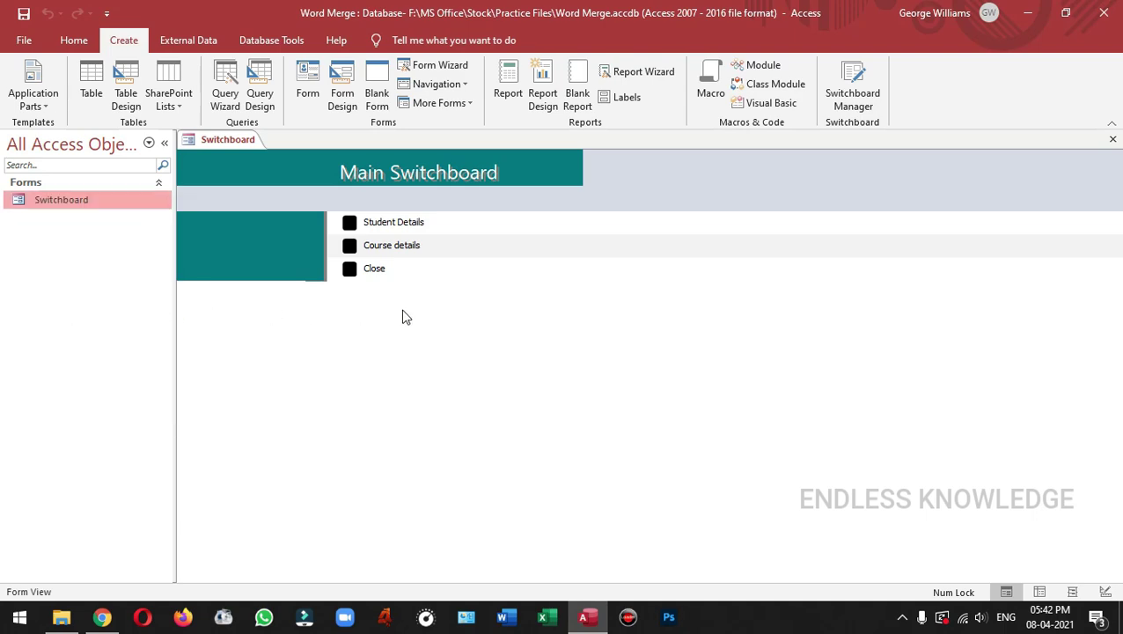
click(1112, 139)
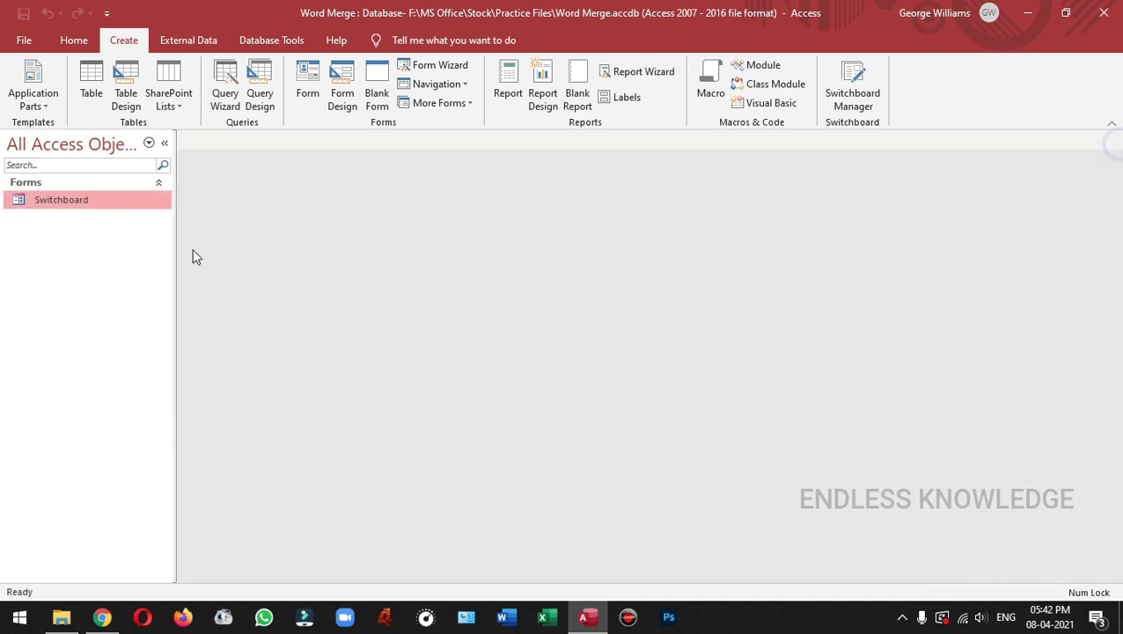
- Reopen the Switchboard form and turn on Show Hidden Objects in Navigation Options
double_click(84, 201)
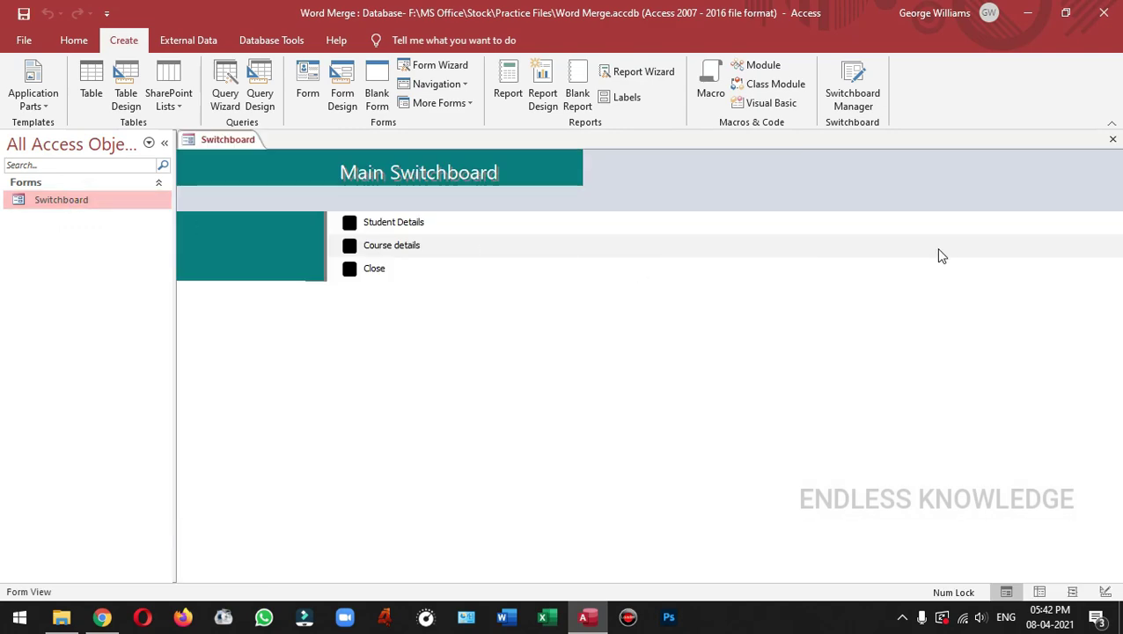
right_click(68, 325)
click(136, 440)
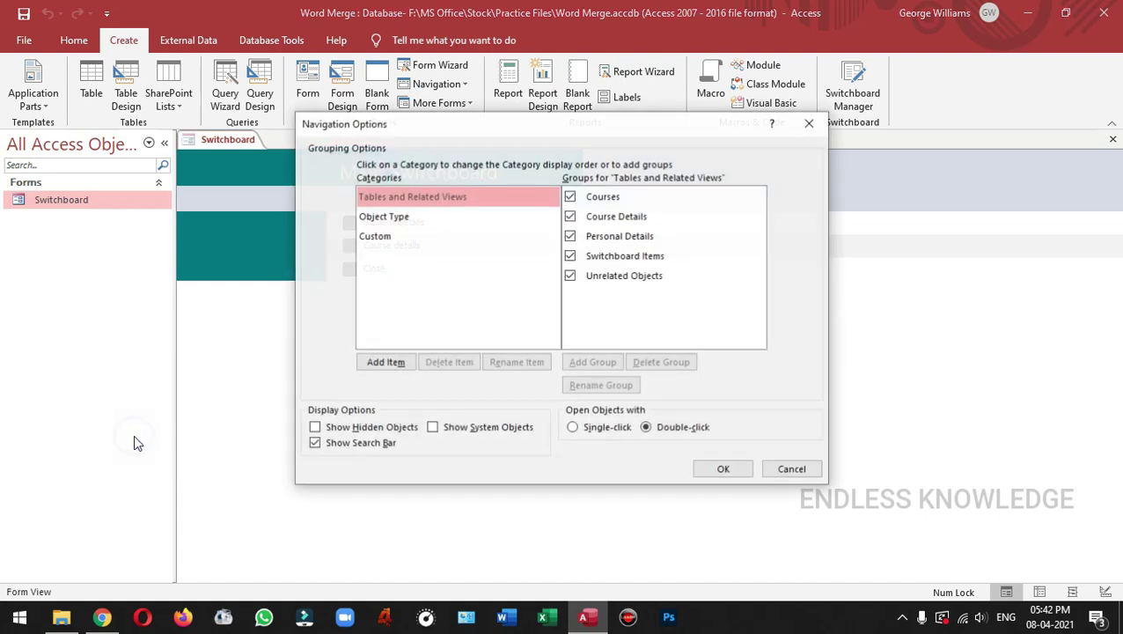
click(335, 428)
click(721, 470)
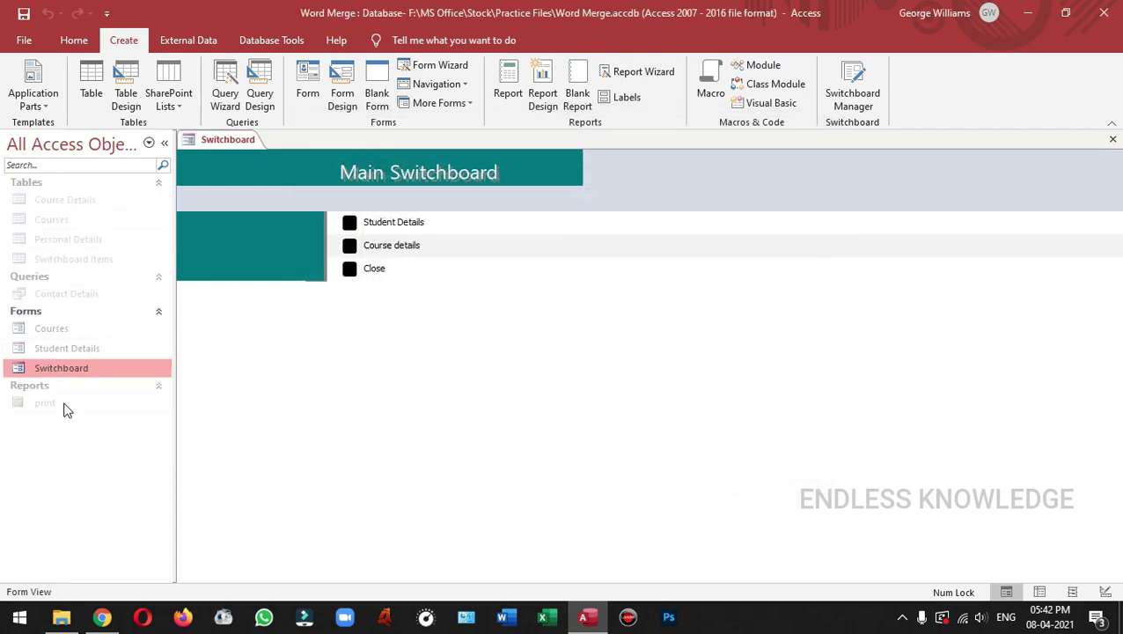
- Open the hidden Course Details table, then close it
double_click(84, 200)
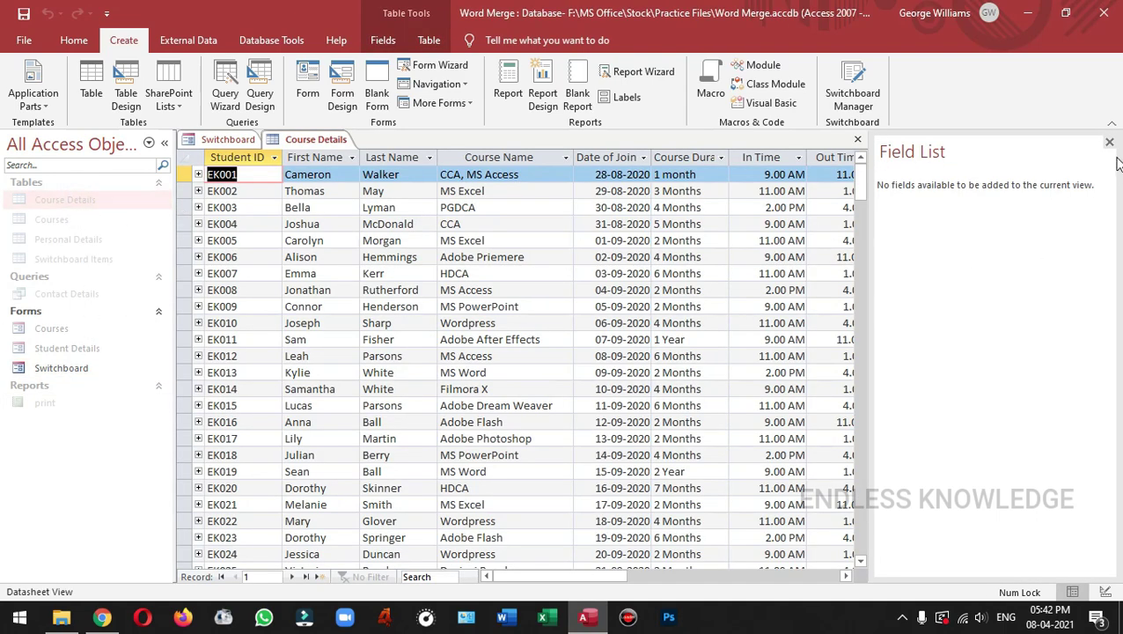
click(1109, 141)
click(1113, 139)
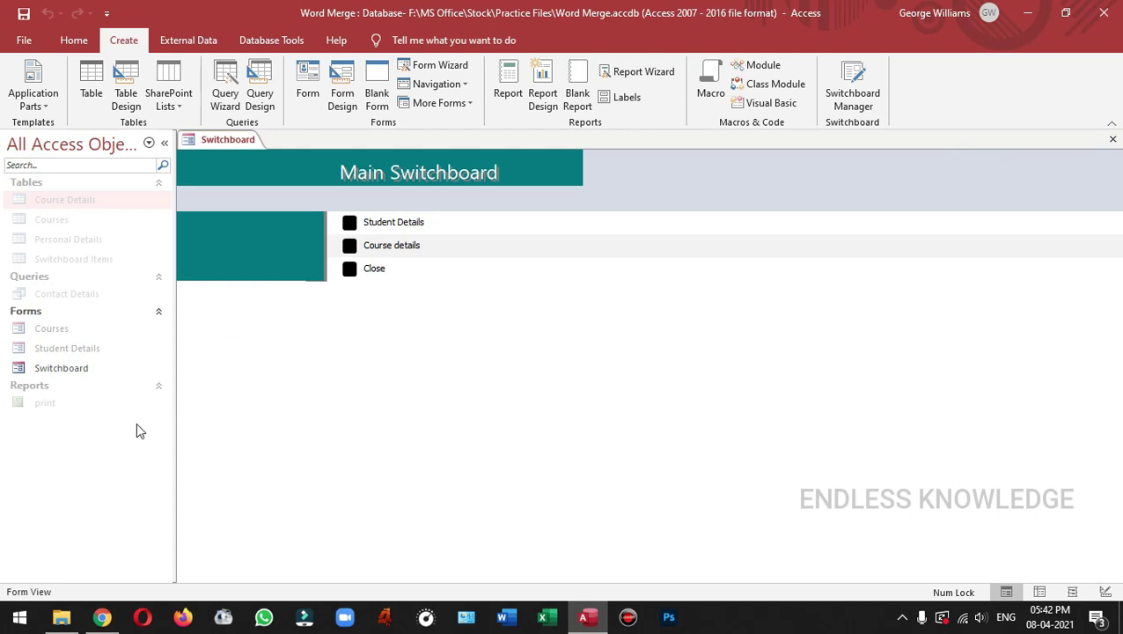
- Unhide the Tables and Queries groups
right_click(68, 189)
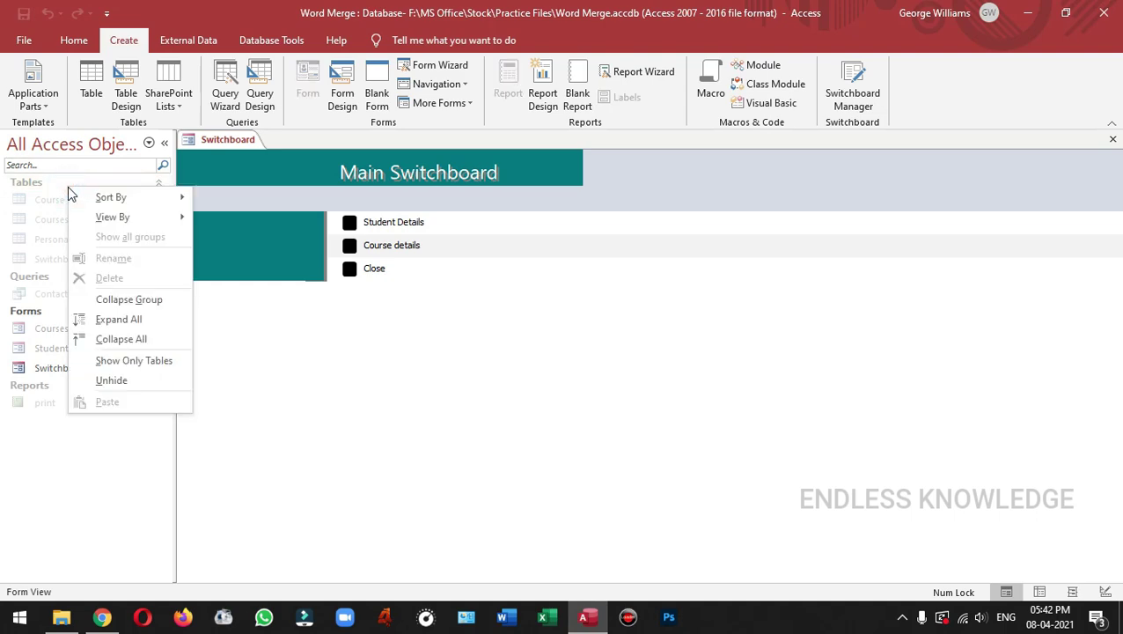
click(117, 379)
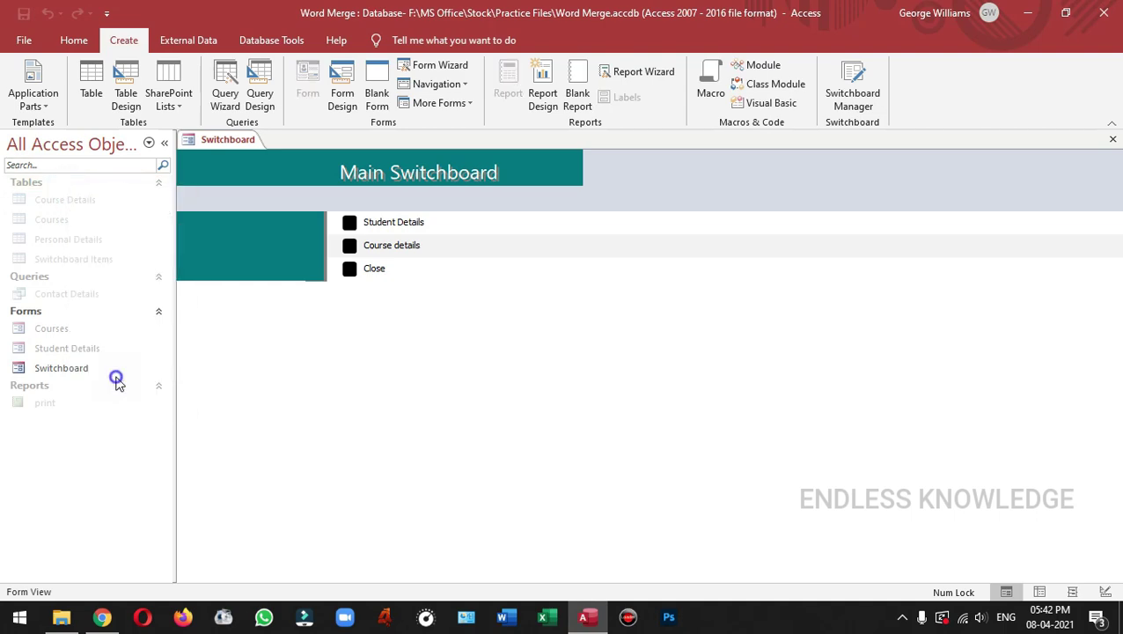
right_click(63, 283)
click(120, 474)
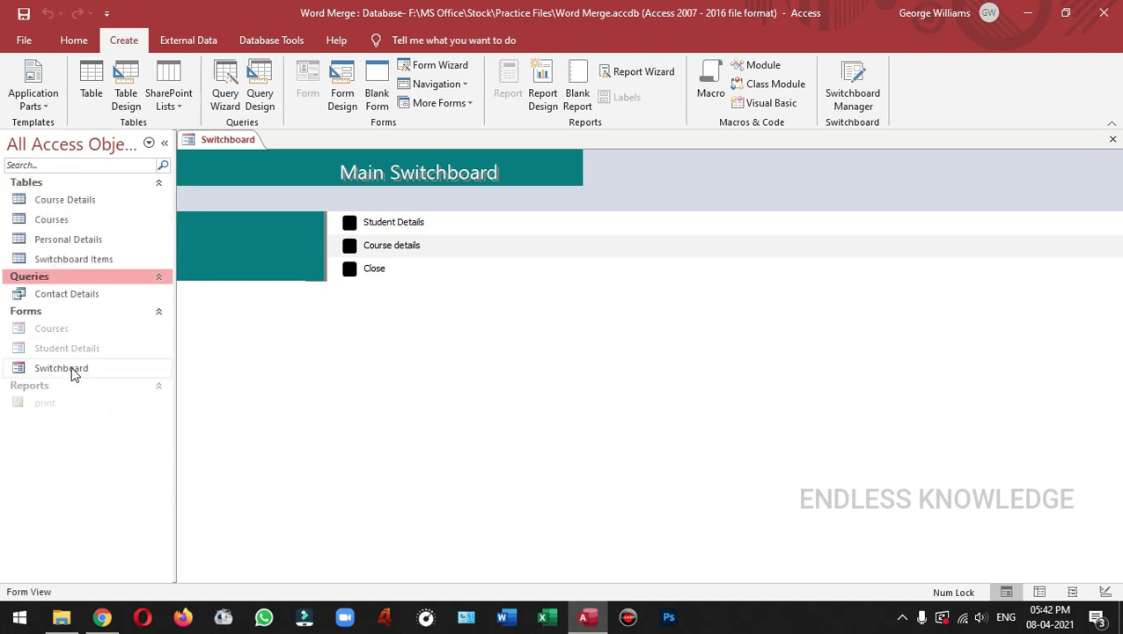
- Unhide the Courses and Student Details forms and the print report
right_click(53, 330)
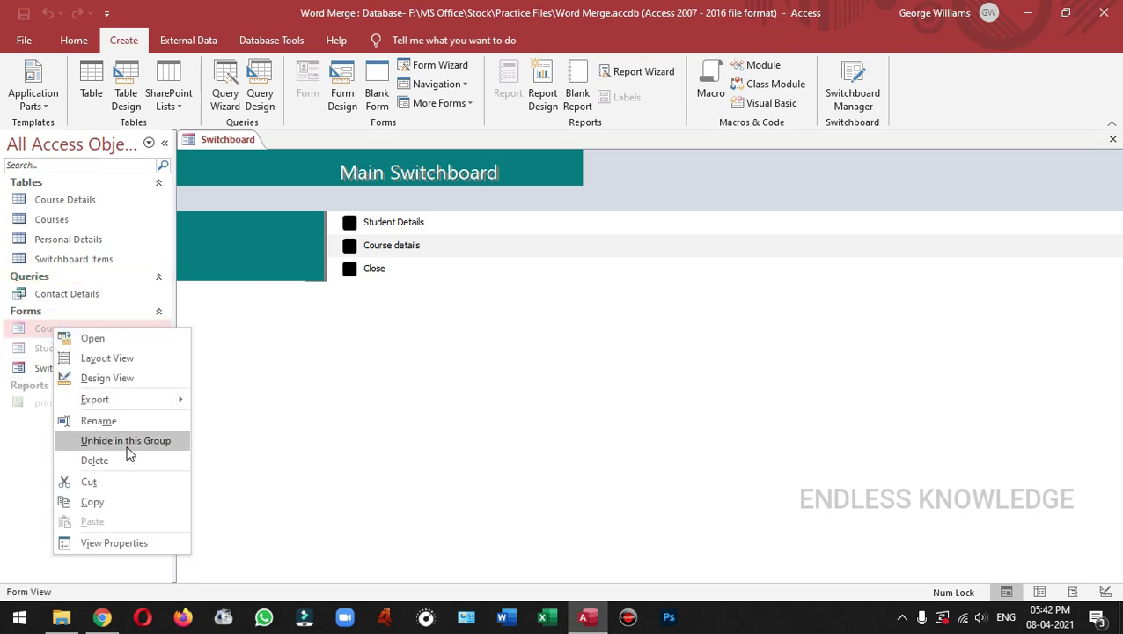
click(134, 442)
right_click(88, 351)
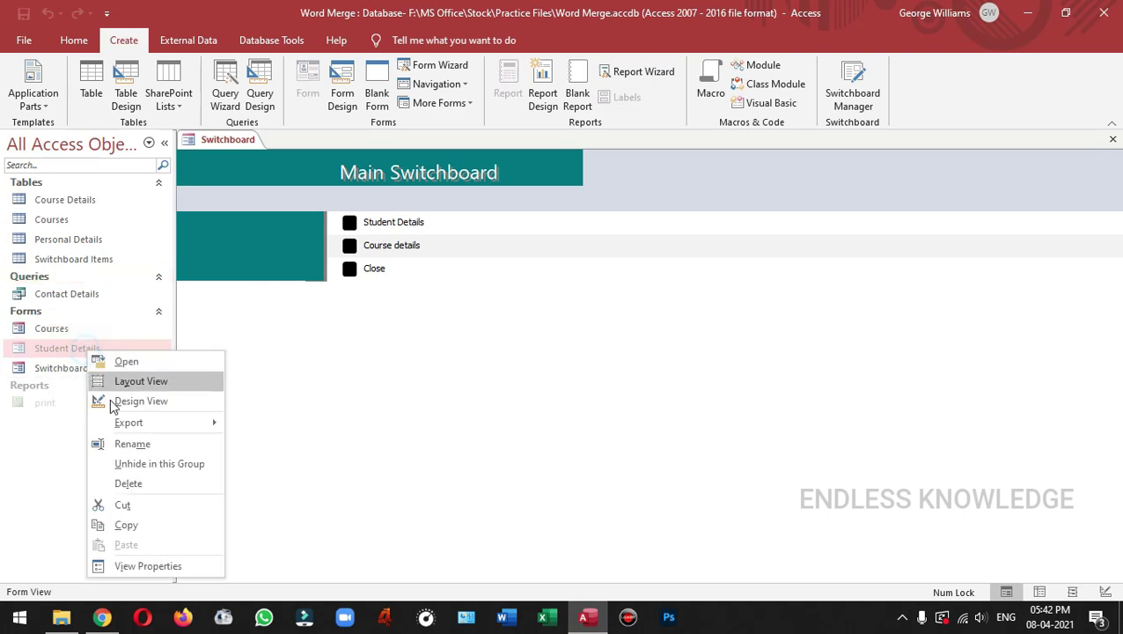
click(132, 465)
right_click(53, 392)
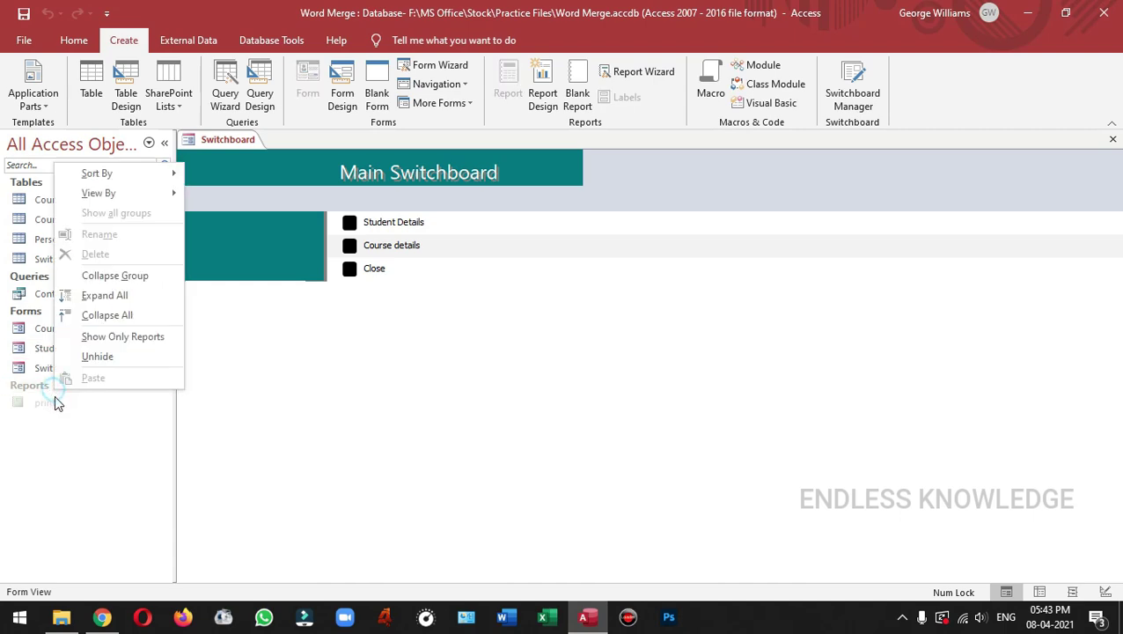
click(121, 357)
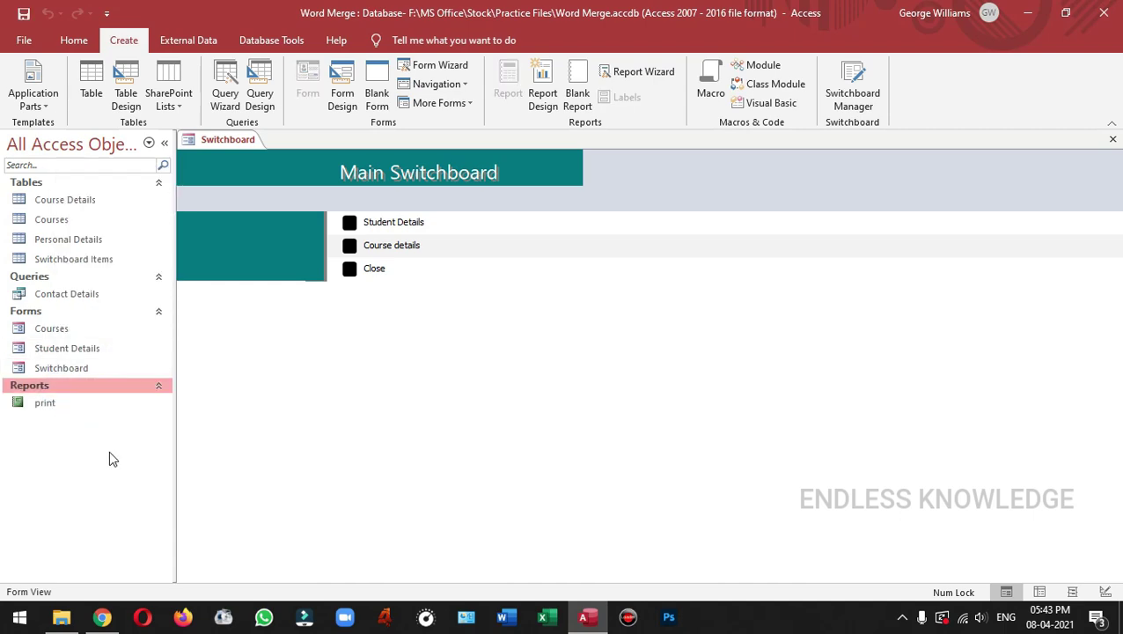